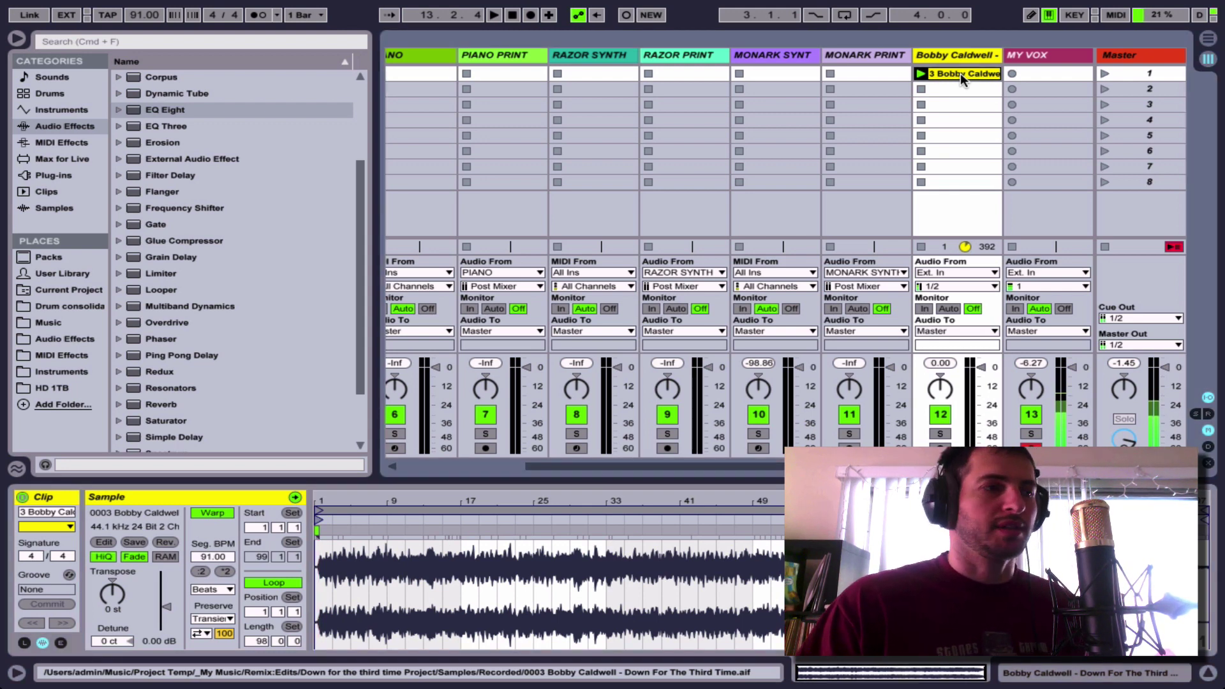
- Widen the Bobby Caldwell track header until its clip name shows, and hide the browser
{"action": "left_click", "coordinate": [999, 53]}
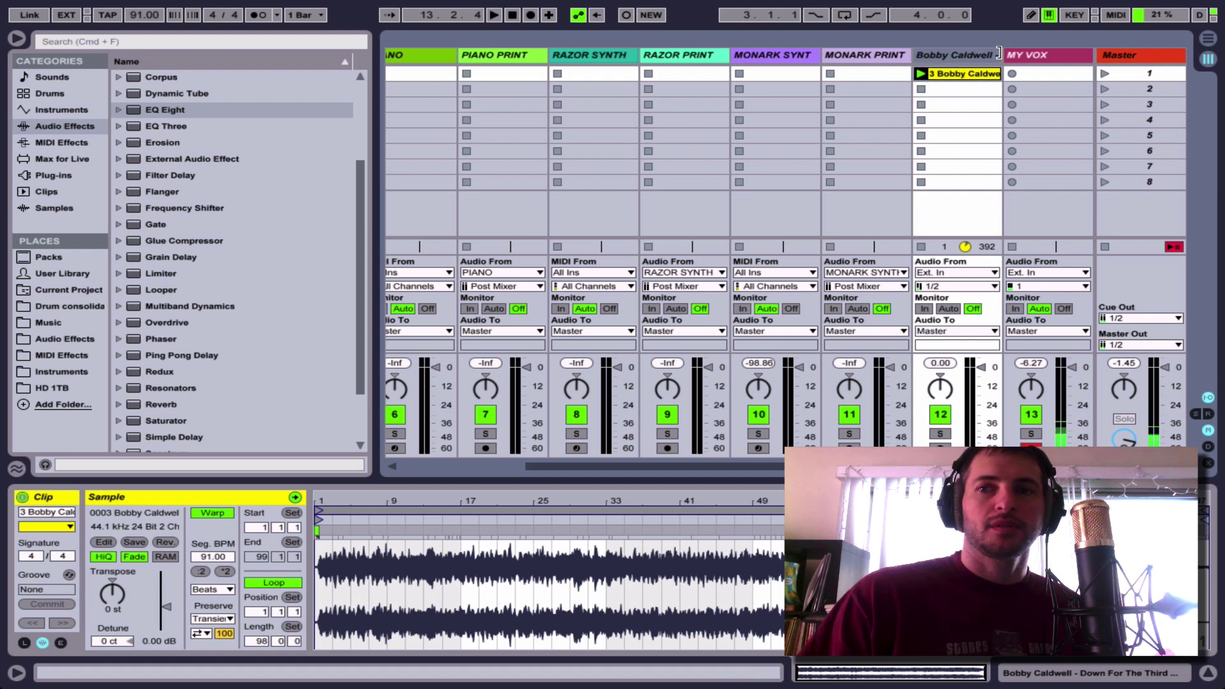
{"action": "left_click_drag", "start_coordinate": [1001, 52], "coordinate": [1094, 52]}
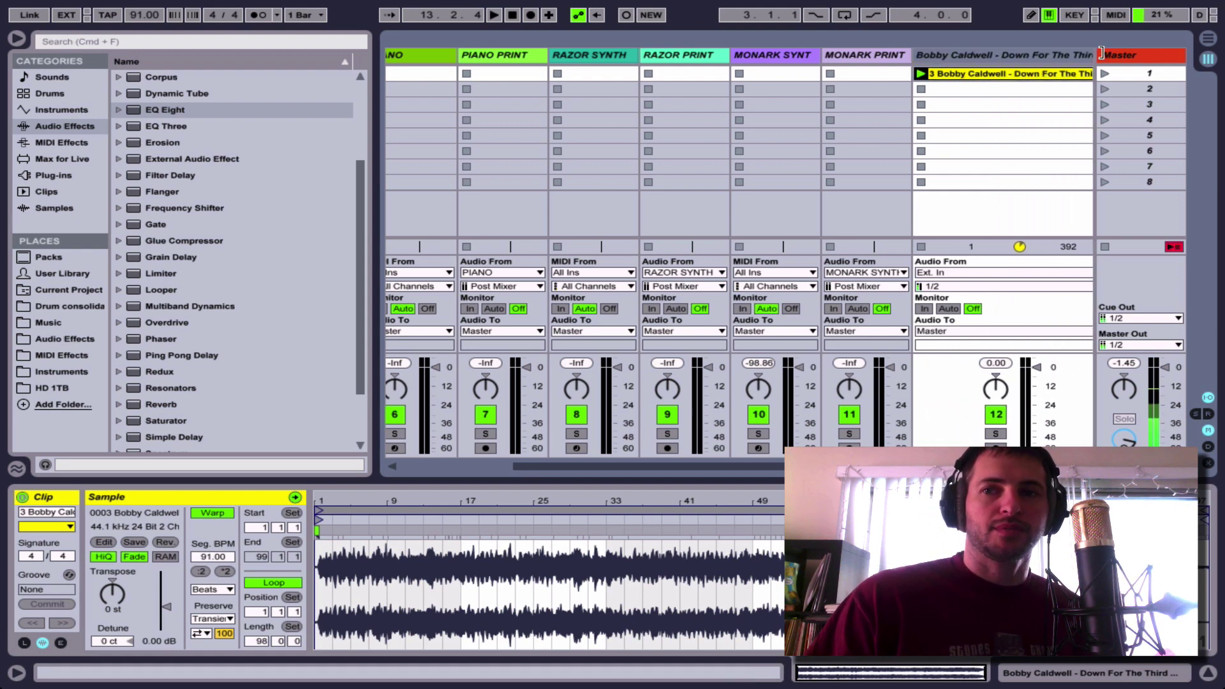
{"action": "scroll", "coordinate": [1030, 75], "scroll_direction": "right", "scroll_amount": 5}
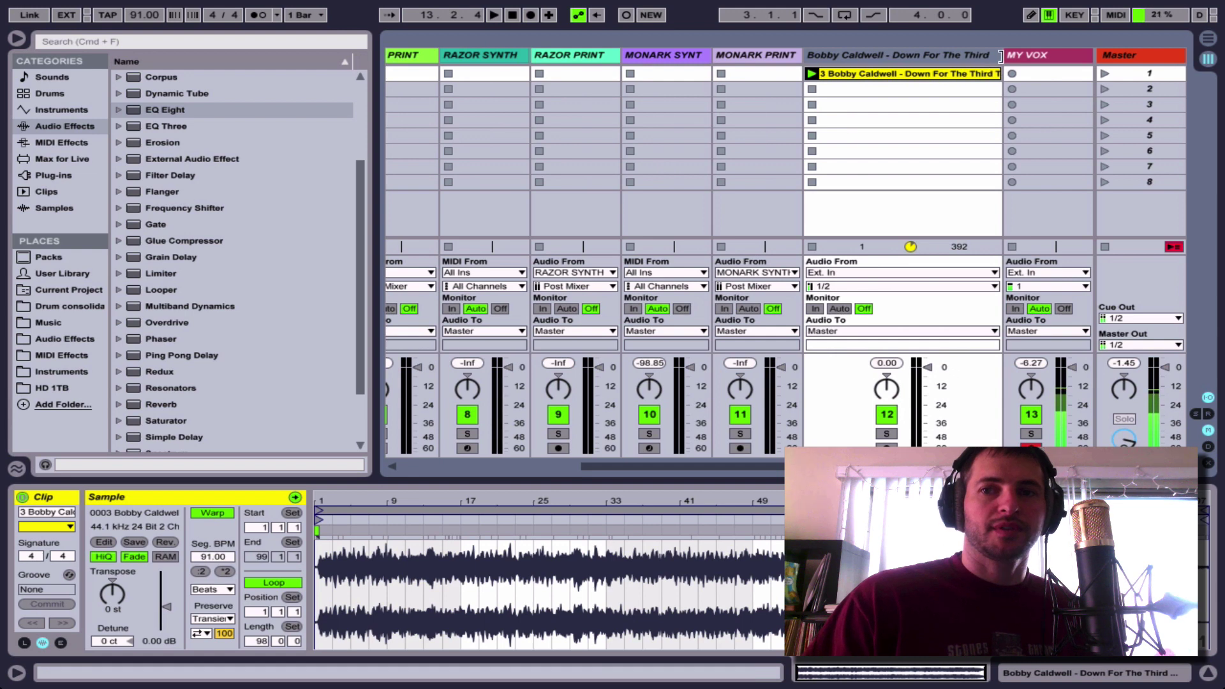
{"action": "left_click_drag", "start_coordinate": [1001, 55], "coordinate": [1024, 55]}
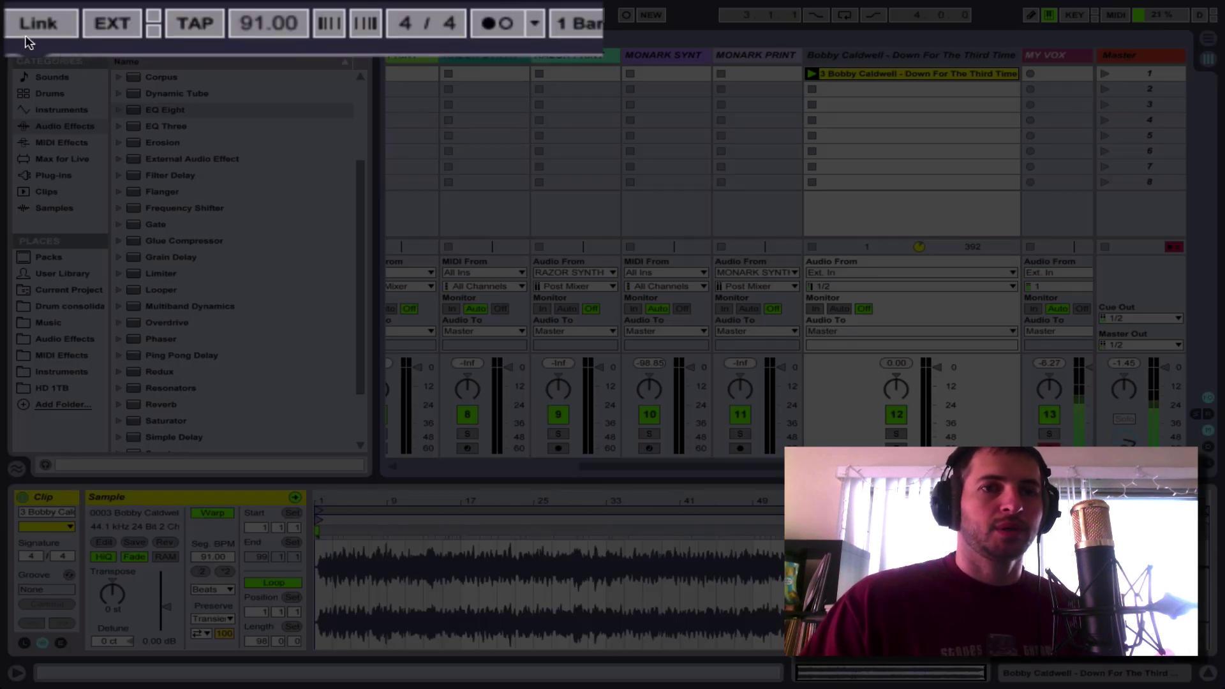
{"action": "left_click", "coordinate": [17, 40]}
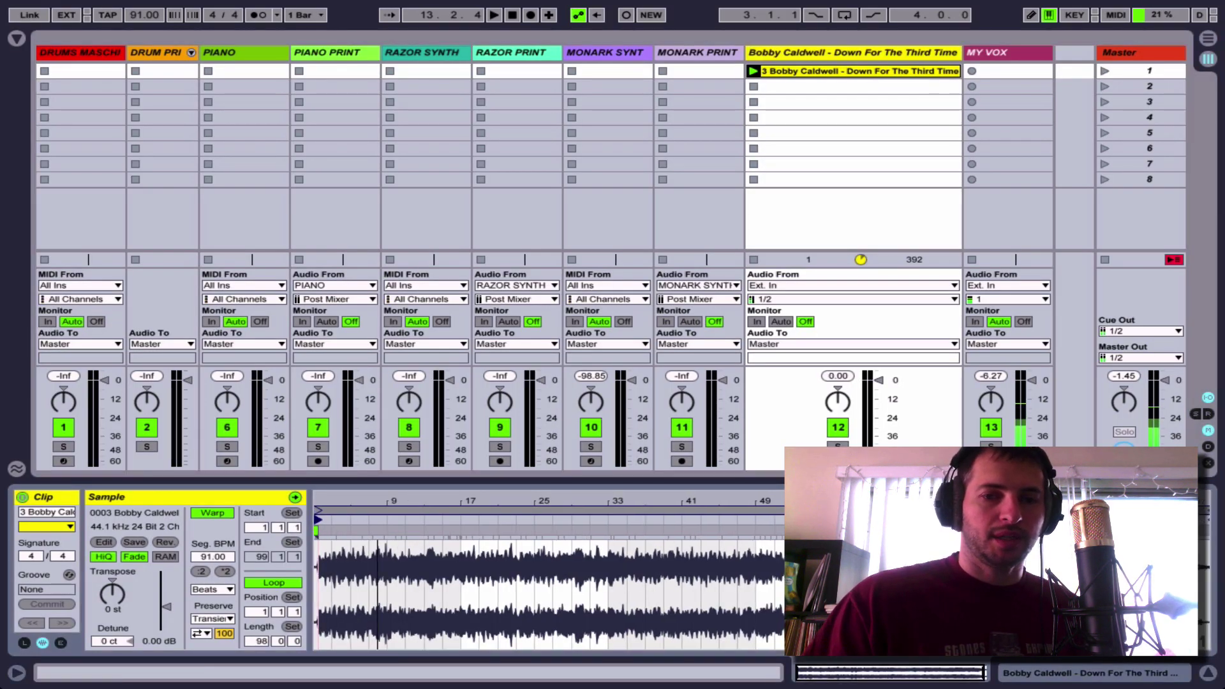
- Zoom the Sample Editor onto the song's opening and play the Bobby Caldwell clip
{"action": "mouse_move", "coordinate": [377, 501]}
{"action": "left_mouse_down"}
{"action": "mouse_move", "coordinate": [376, 542]}
{"action": "mouse_move", "coordinate": [418, 540]}
{"action": "left_mouse_up"}
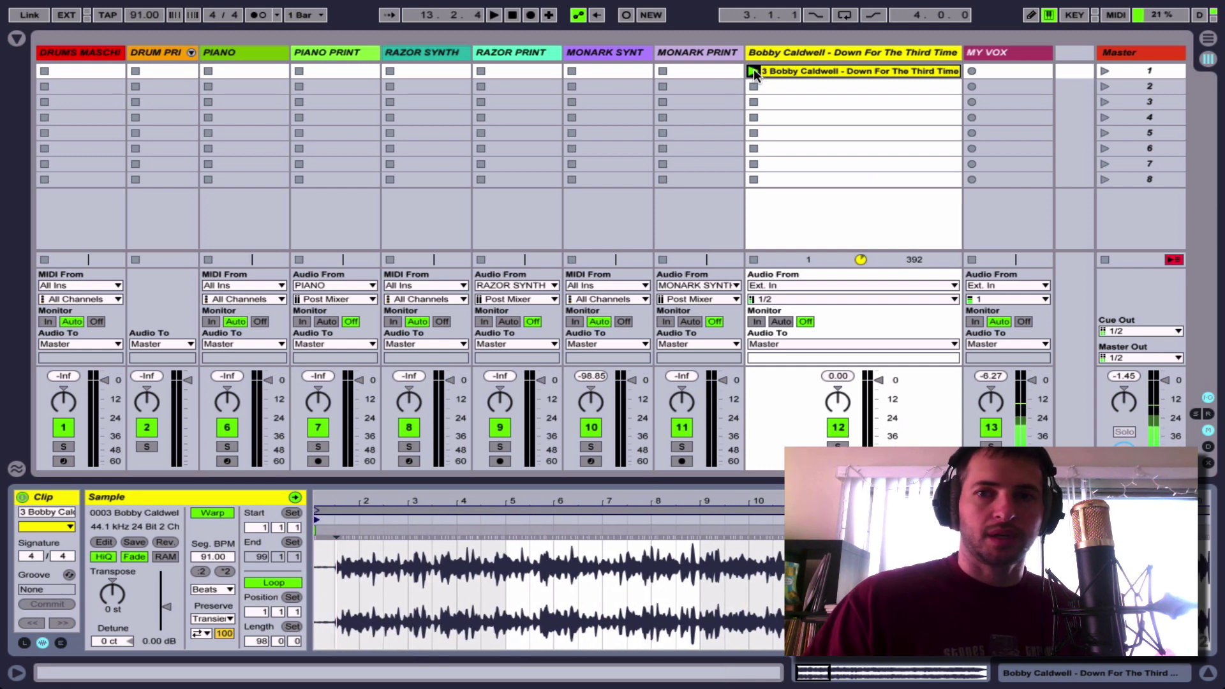
{"action": "left_click", "coordinate": [752, 69]}
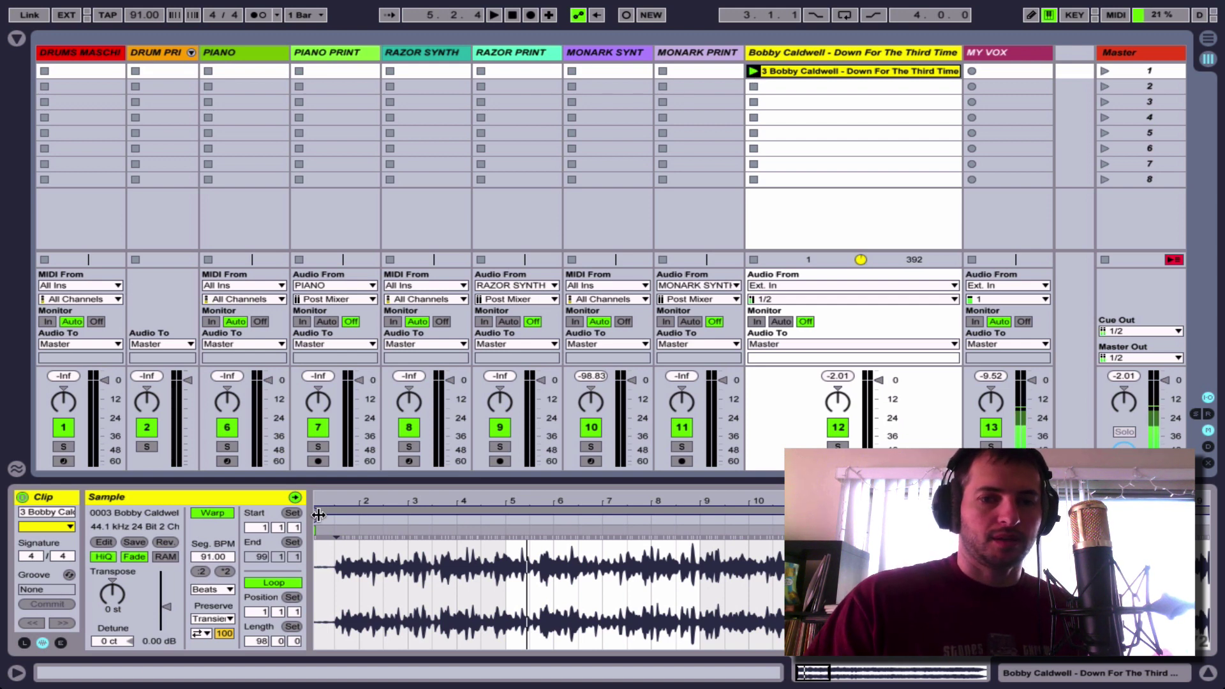
- Zoom onto the first transient, mark it with Set 1.1.1 Here, and replay
{"action": "left_click_drag", "start_coordinate": [344, 504], "coordinate": [522, 557]}
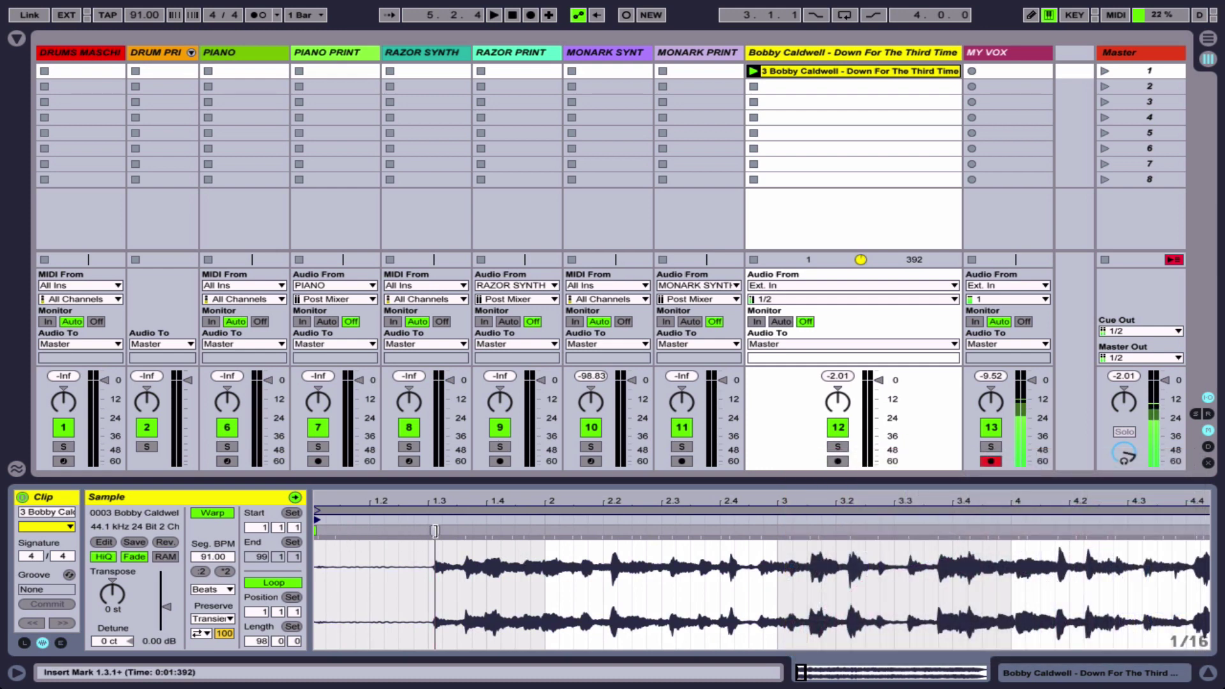
{"action": "left_click_drag", "start_coordinate": [438, 505], "coordinate": [420, 533]}
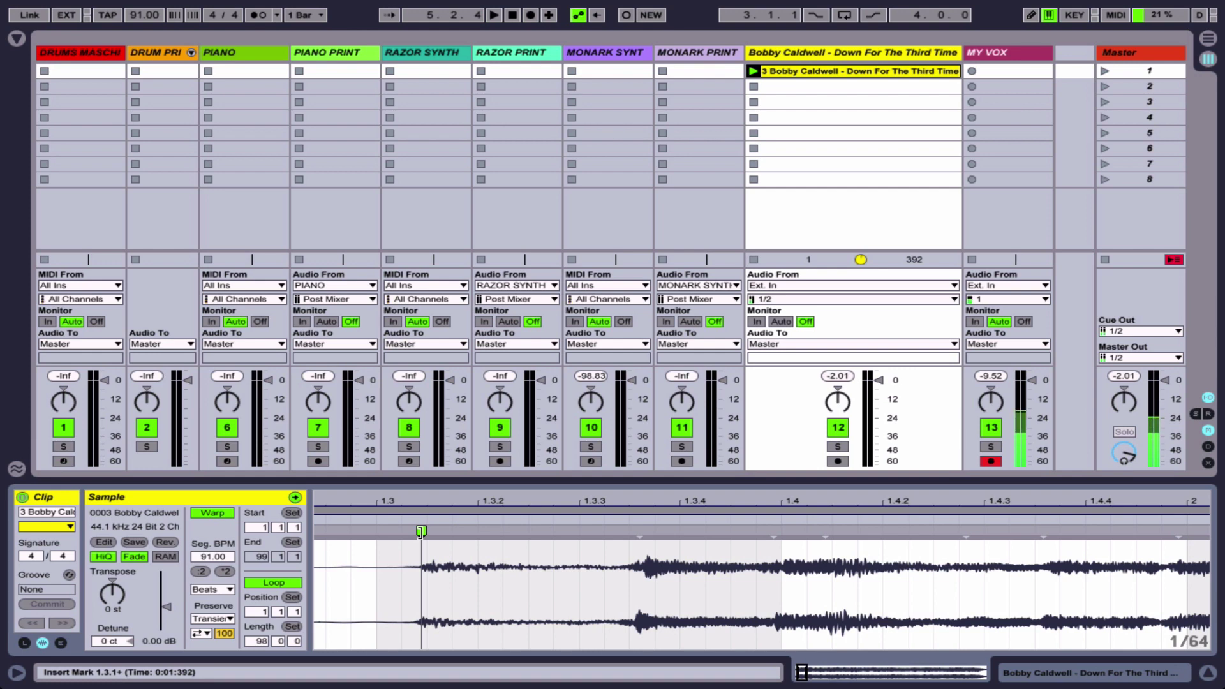
{"action": "right_click", "coordinate": [421, 532]}
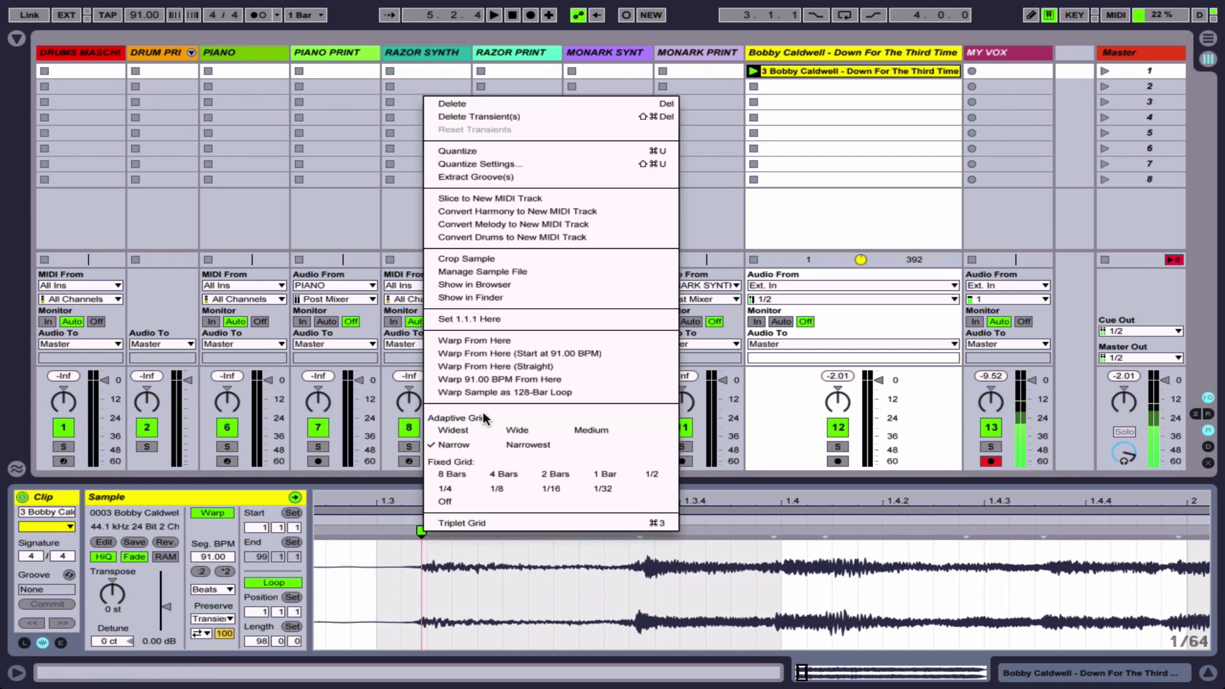
{"action": "left_click", "coordinate": [489, 320]}
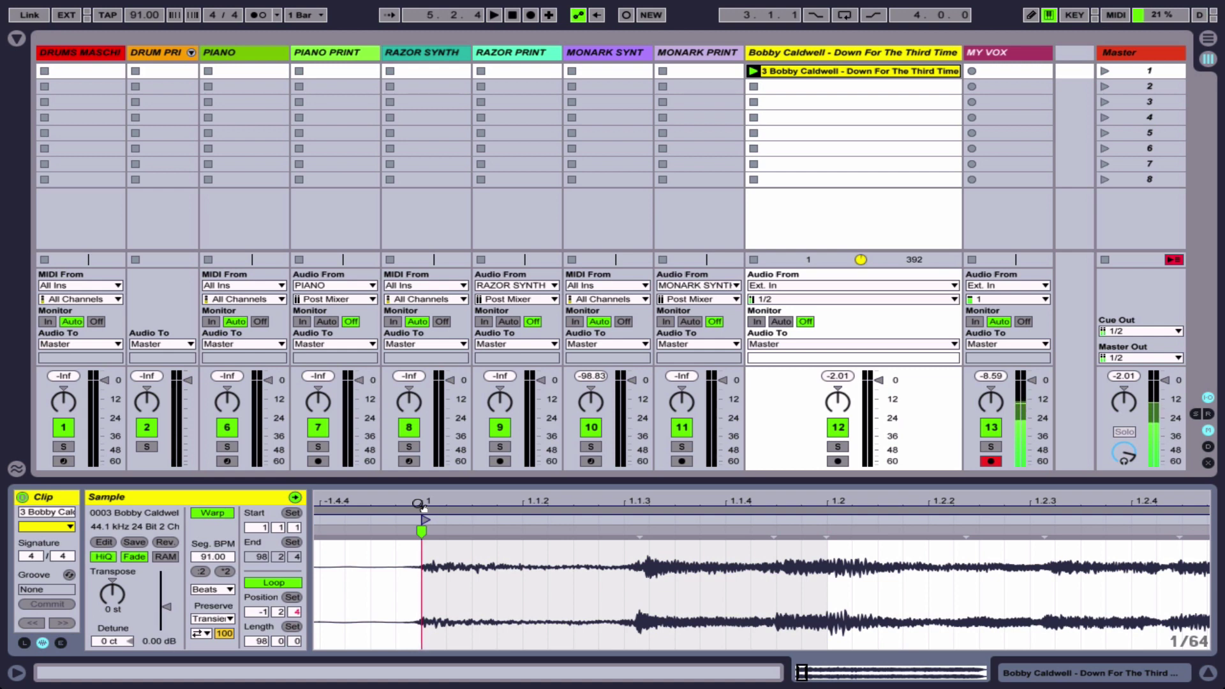
{"action": "left_click", "coordinate": [420, 504]}
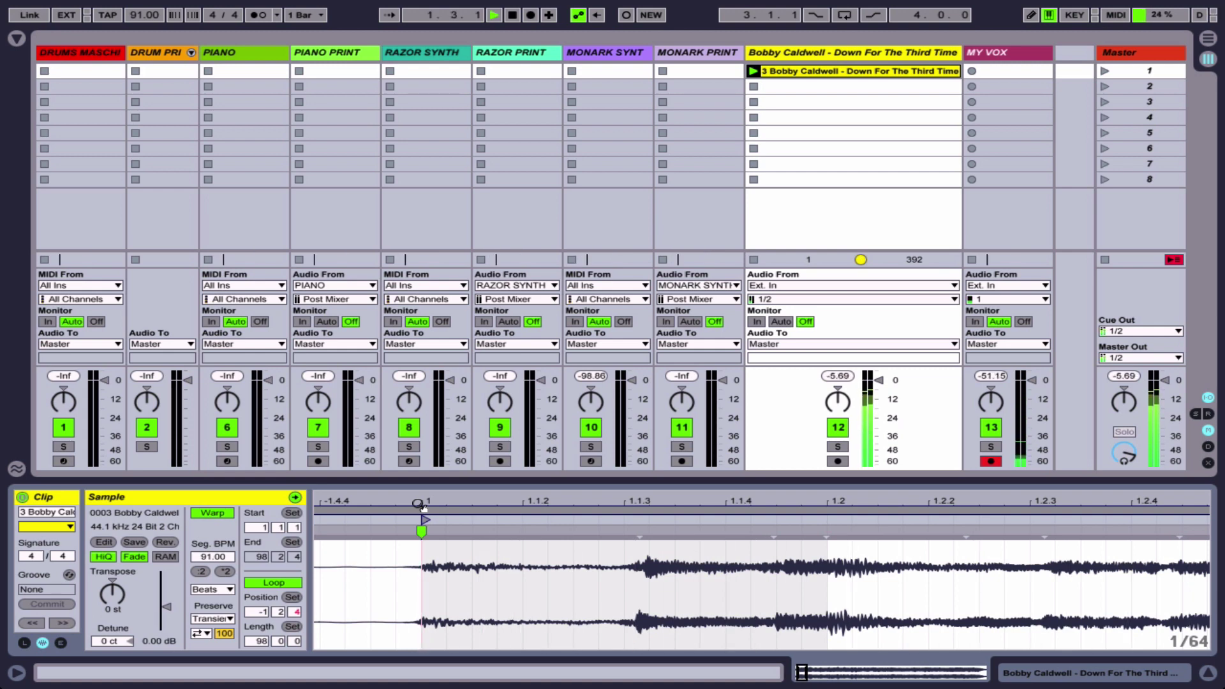
- Drag the bar-3 downbeat transient onto the bar 3 grid line and audition it
{"action": "key", "text": "space"}
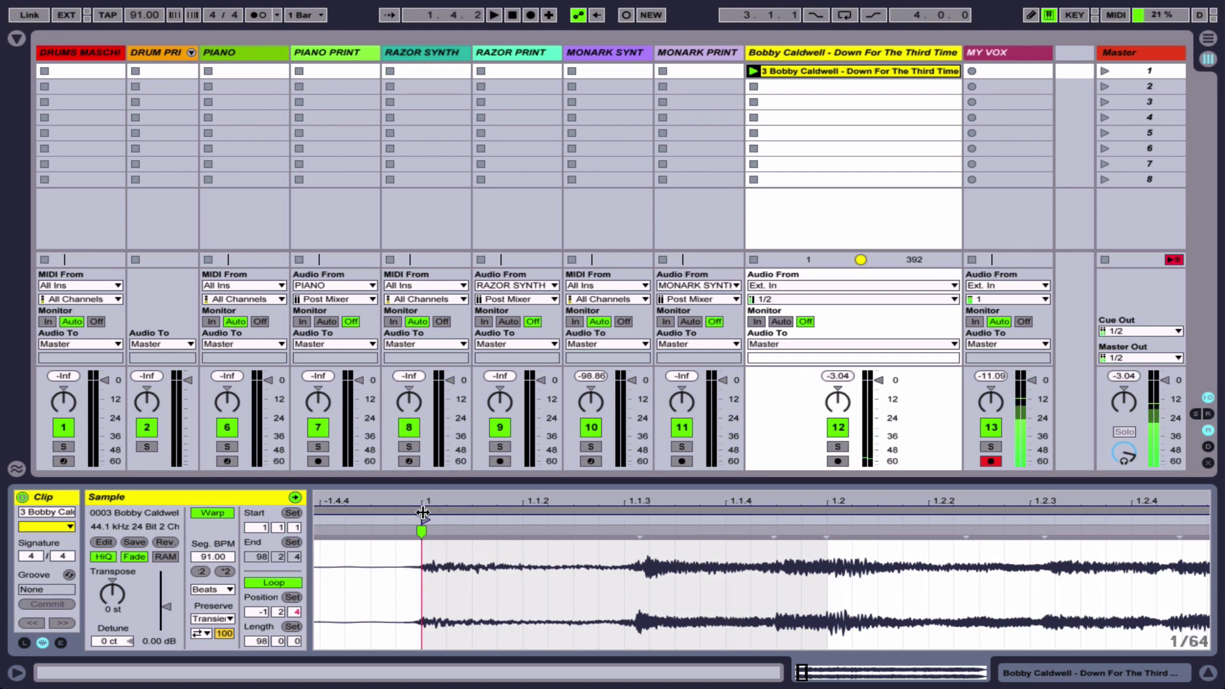
{"action": "left_click_drag", "start_coordinate": [428, 506], "coordinate": [427, 446]}
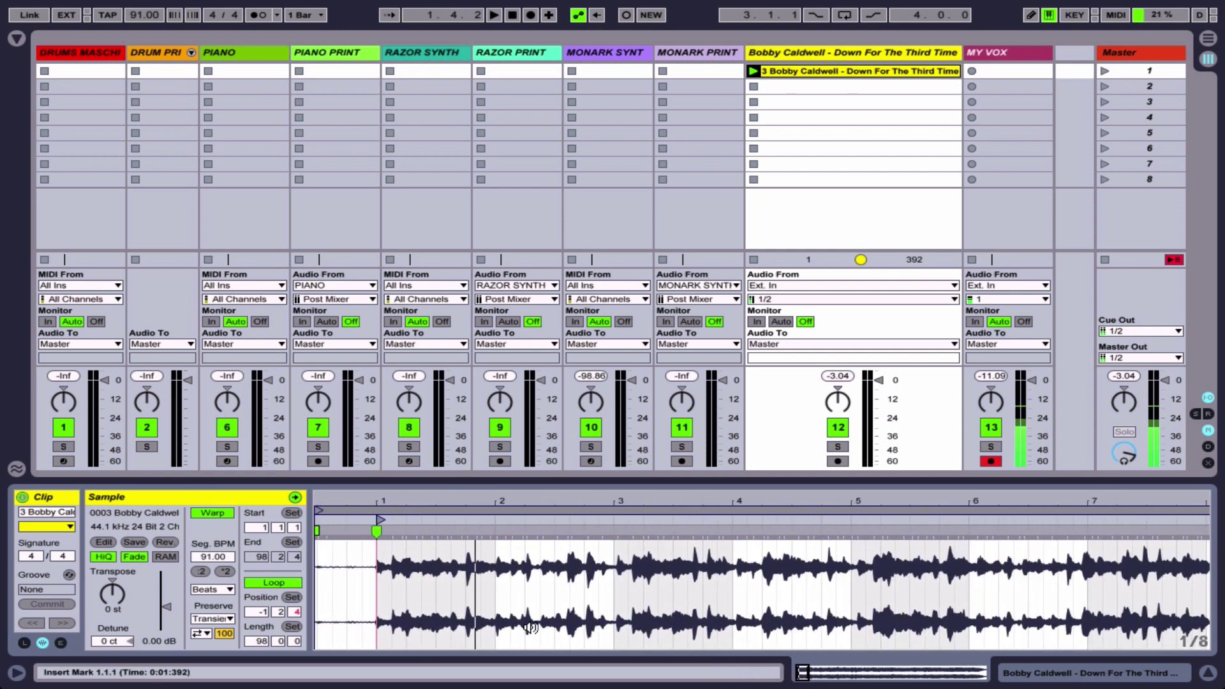
{"action": "scroll", "coordinate": [606, 593], "scroll_direction": "right", "scroll_amount": 5}
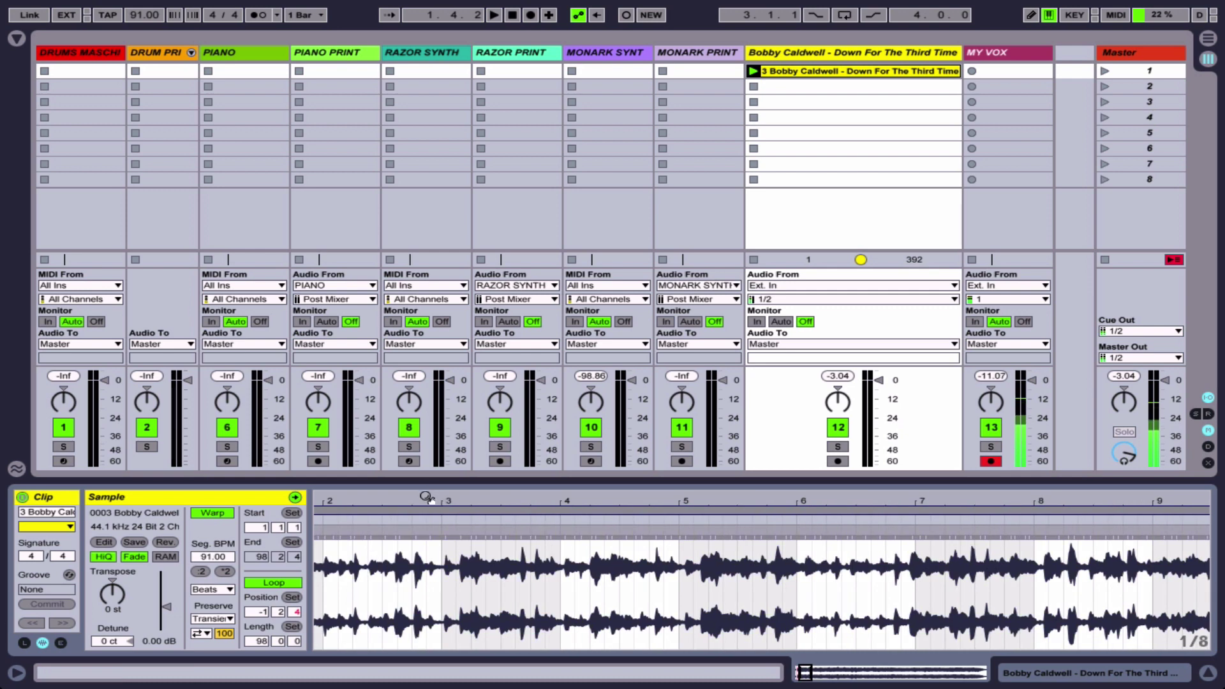
{"action": "left_click_drag", "start_coordinate": [410, 501], "coordinate": [409, 562]}
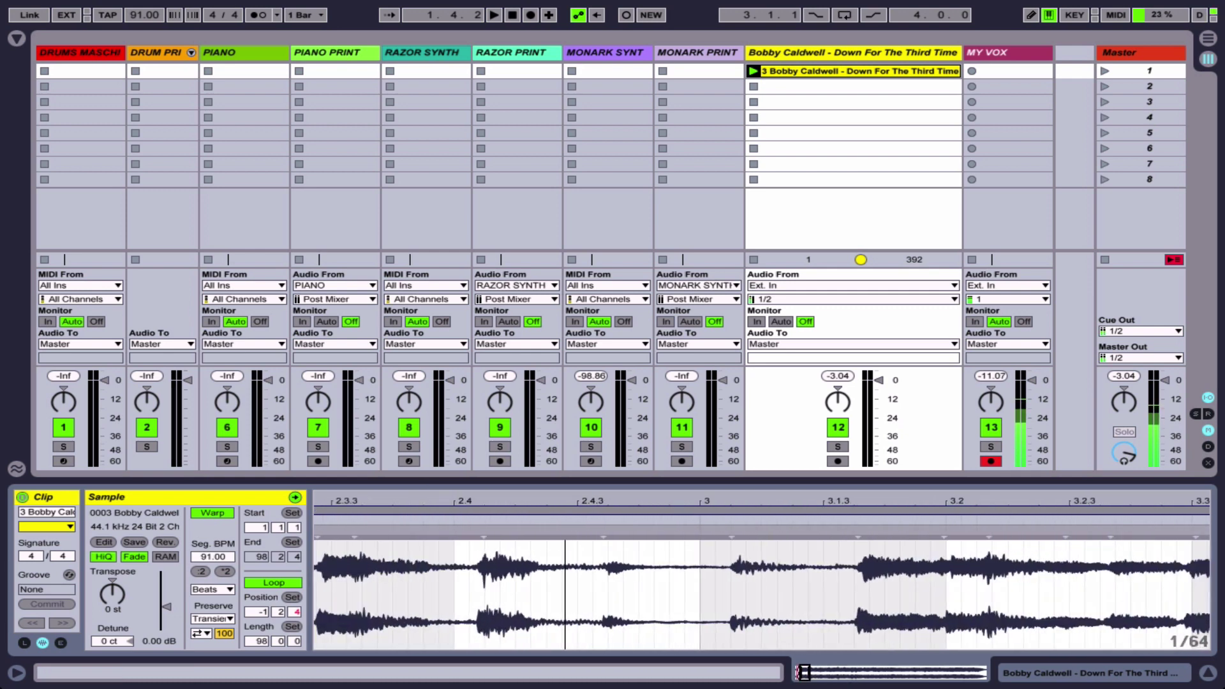
{"action": "left_click_drag", "start_coordinate": [410, 500], "coordinate": [410, 447]}
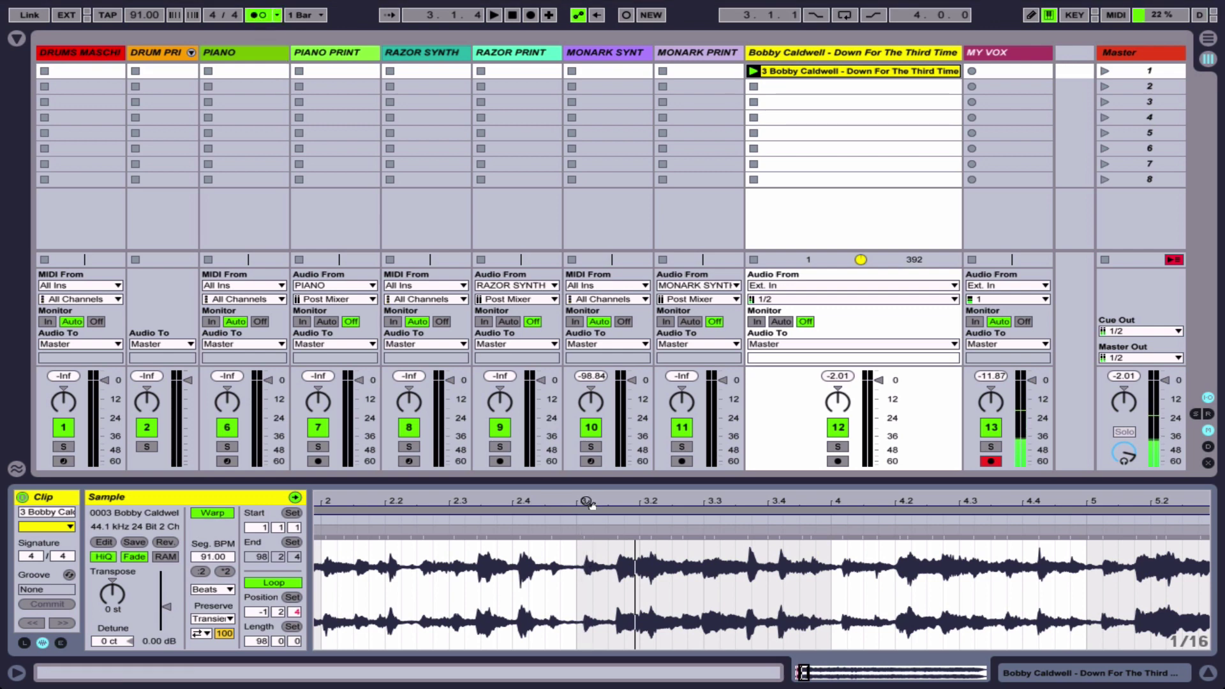
{"action": "left_click_drag", "start_coordinate": [587, 518], "coordinate": [556, 547]}
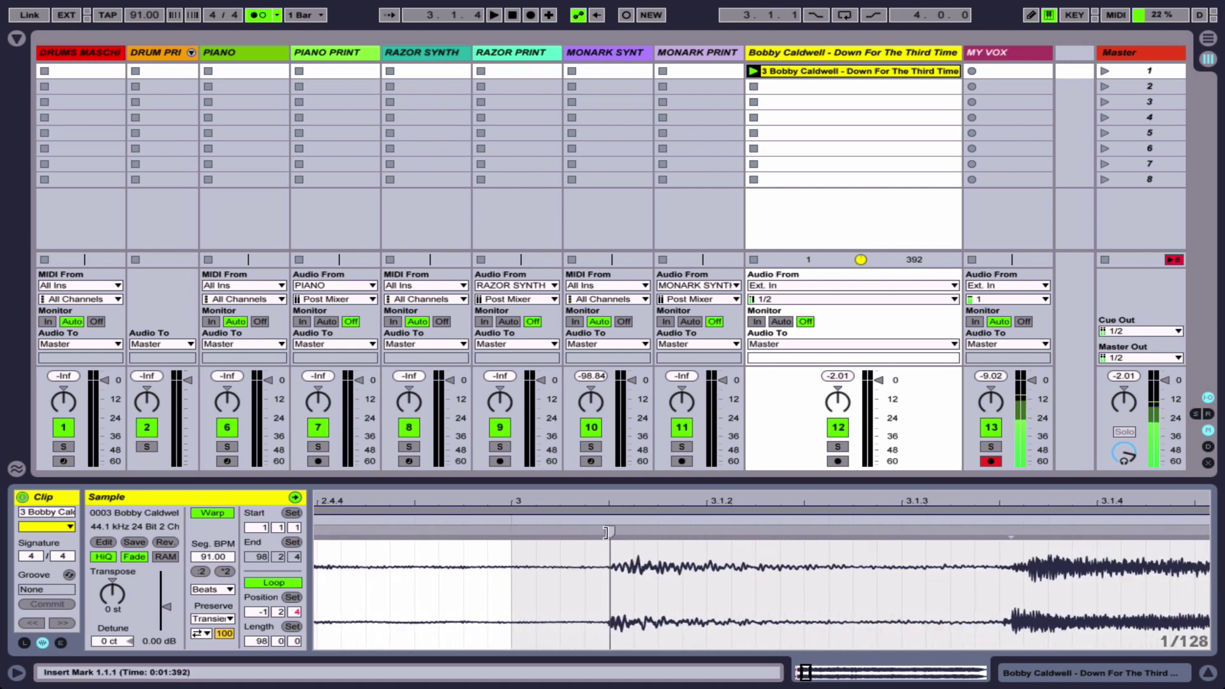
{"action": "mouse_move", "coordinate": [609, 530]}
{"action": "left_mouse_down"}
{"action": "mouse_move", "coordinate": [509, 531]}
{"action": "mouse_move", "coordinate": [552, 507]}
{"action": "mouse_move", "coordinate": [352, 526]}
{"action": "left_mouse_up"}
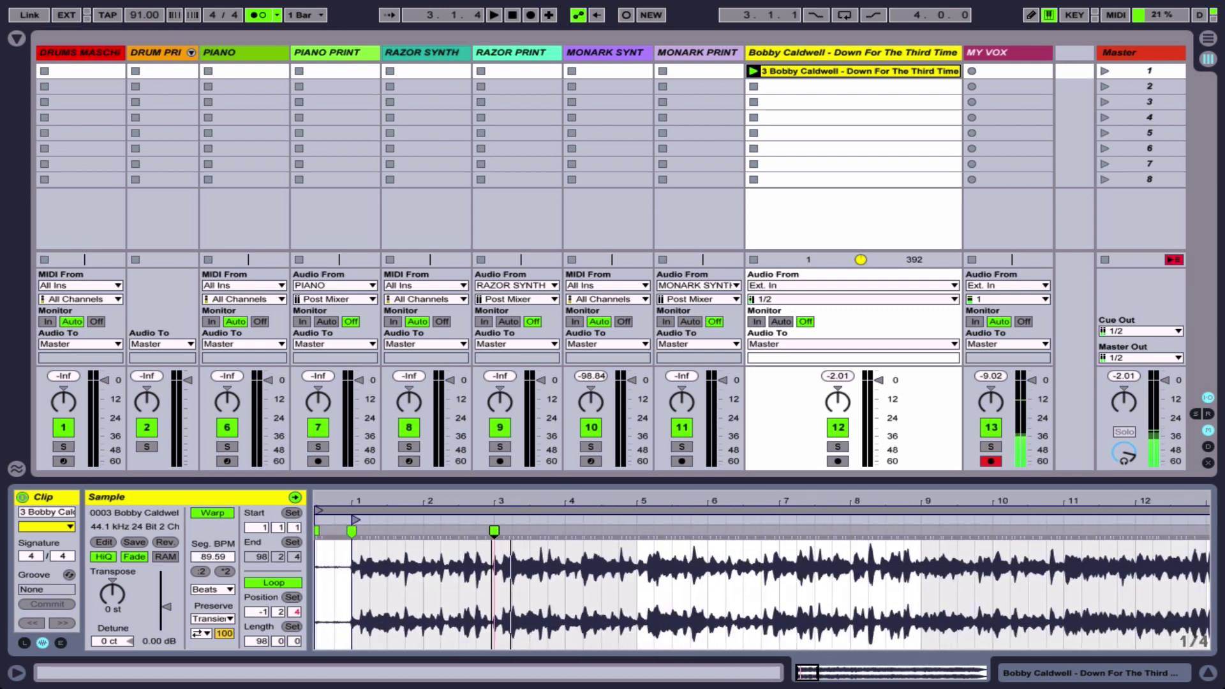
{"action": "left_click", "coordinate": [356, 511]}
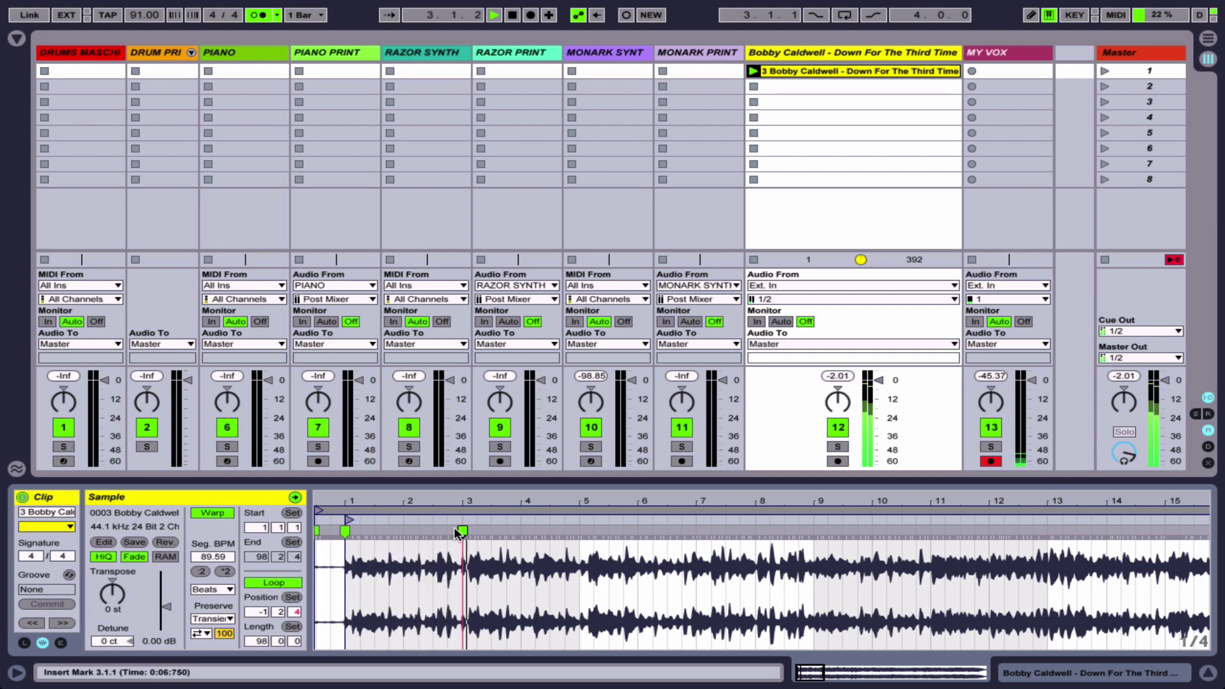
- Add a warp marker at the bar-5 transient, snap it to bar 5, and check playback
{"action": "left_click_drag", "start_coordinate": [453, 528], "coordinate": [453, 574]}
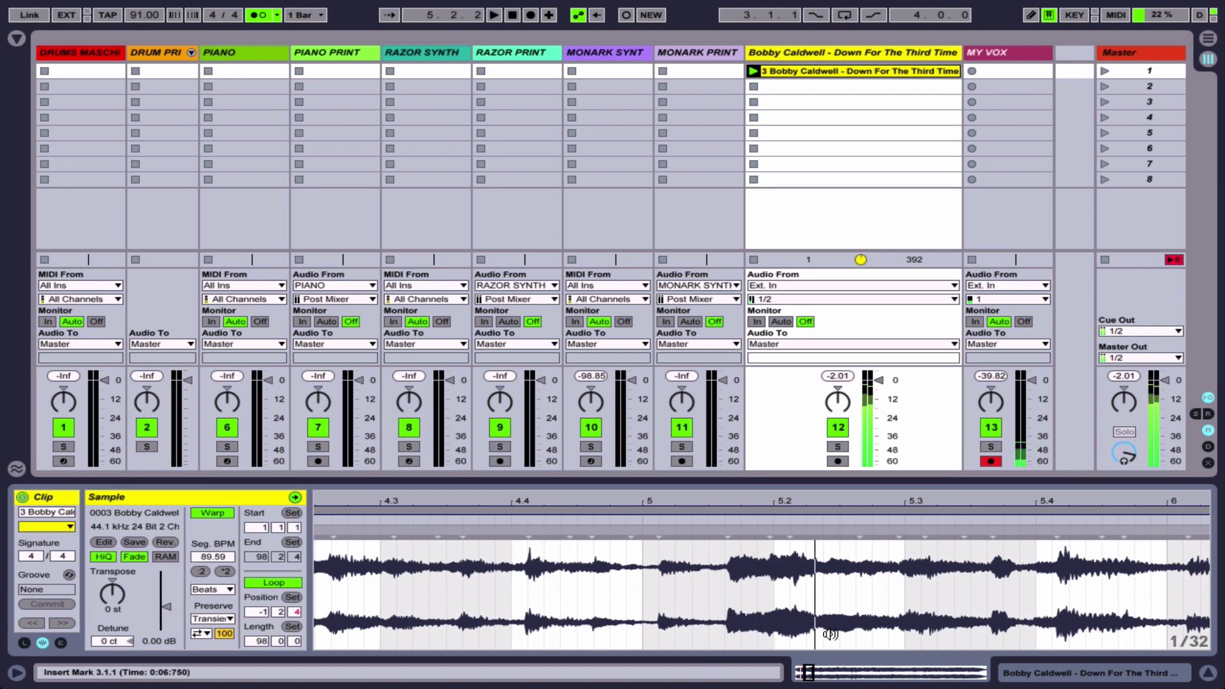
{"action": "double_click", "coordinate": [661, 534]}
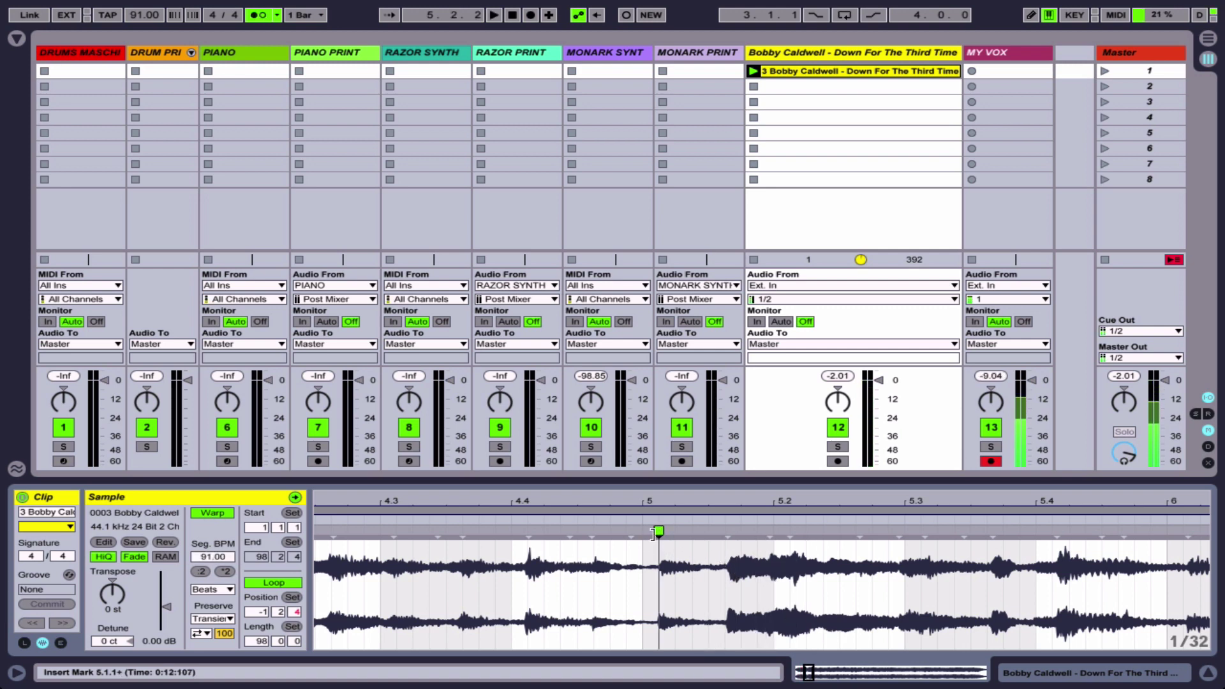
{"action": "left_click_drag", "start_coordinate": [659, 532], "coordinate": [643, 531]}
{"action": "left_click_drag", "start_coordinate": [340, 506], "coordinate": [340, 446]}
{"action": "left_click_drag", "start_coordinate": [355, 499], "coordinate": [383, 510]}
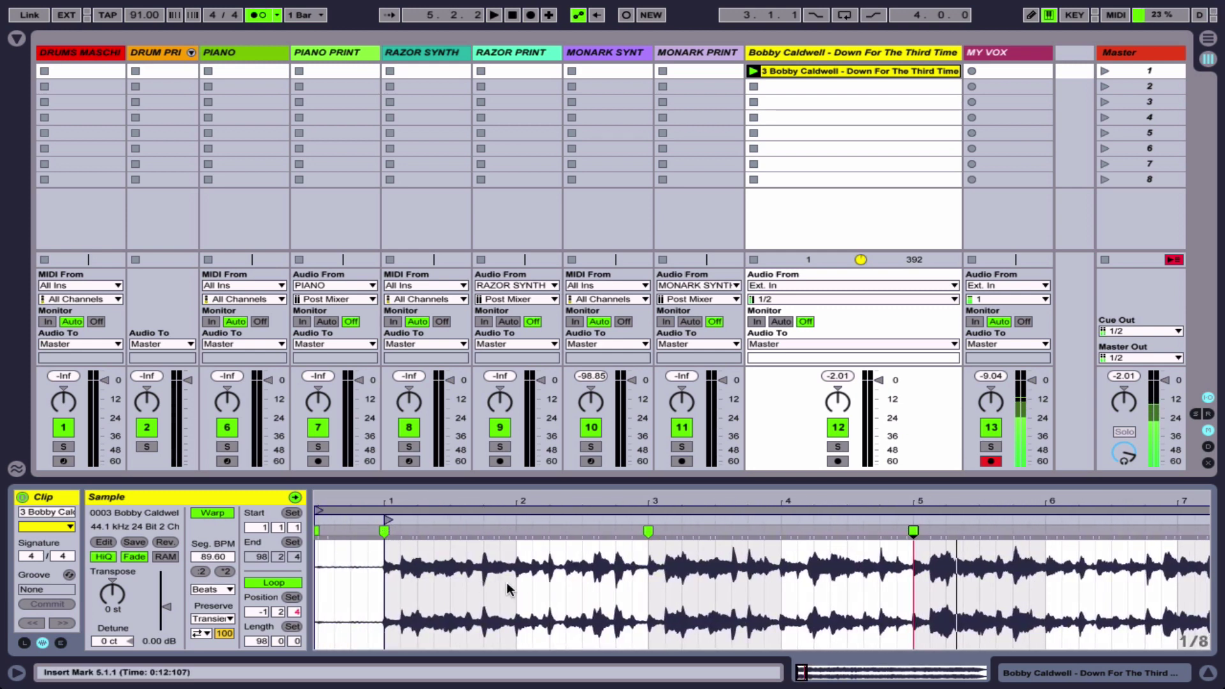
{"action": "key", "text": "space"}
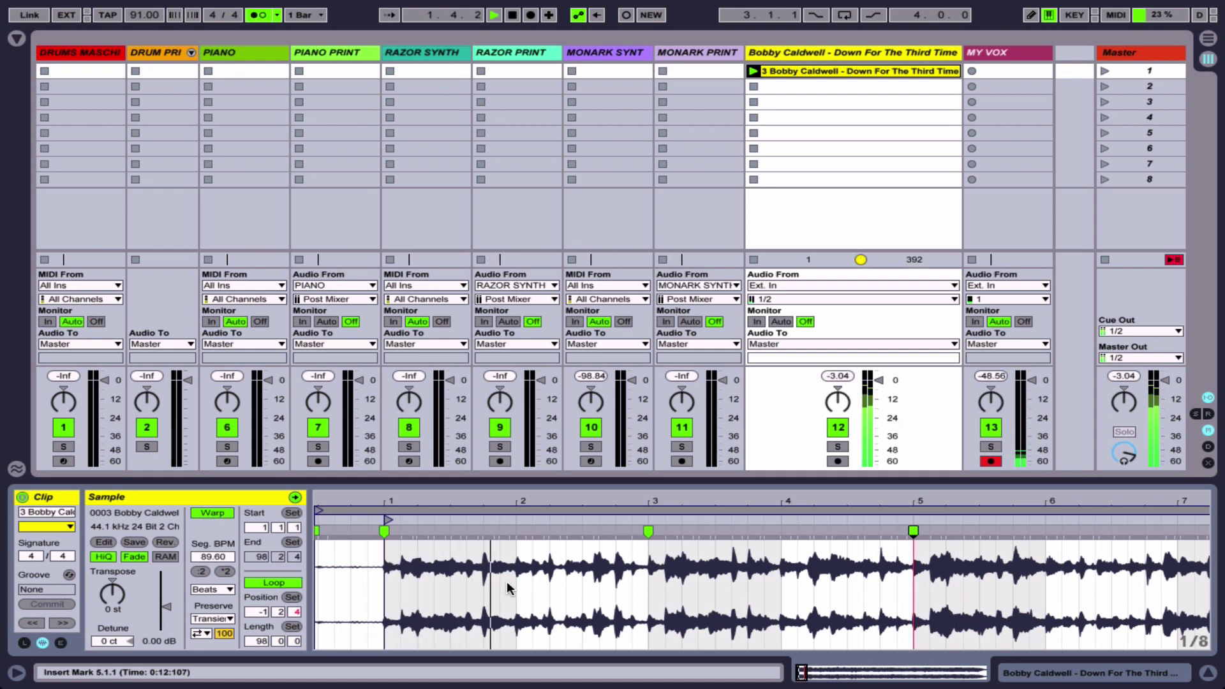
{"action": "key", "text": "space"}
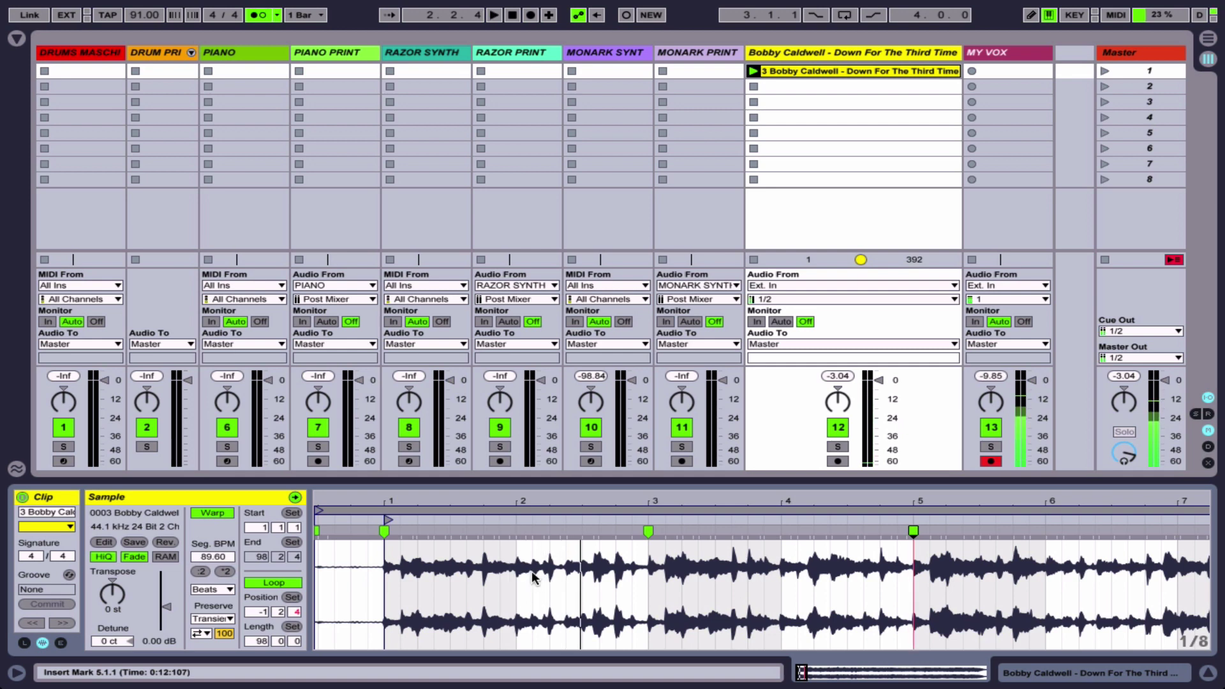
- Stop playback and set the Bobby Caldwell clip's Warp Mode to Complex Pro
{"action": "left_click", "coordinate": [516, 521]}
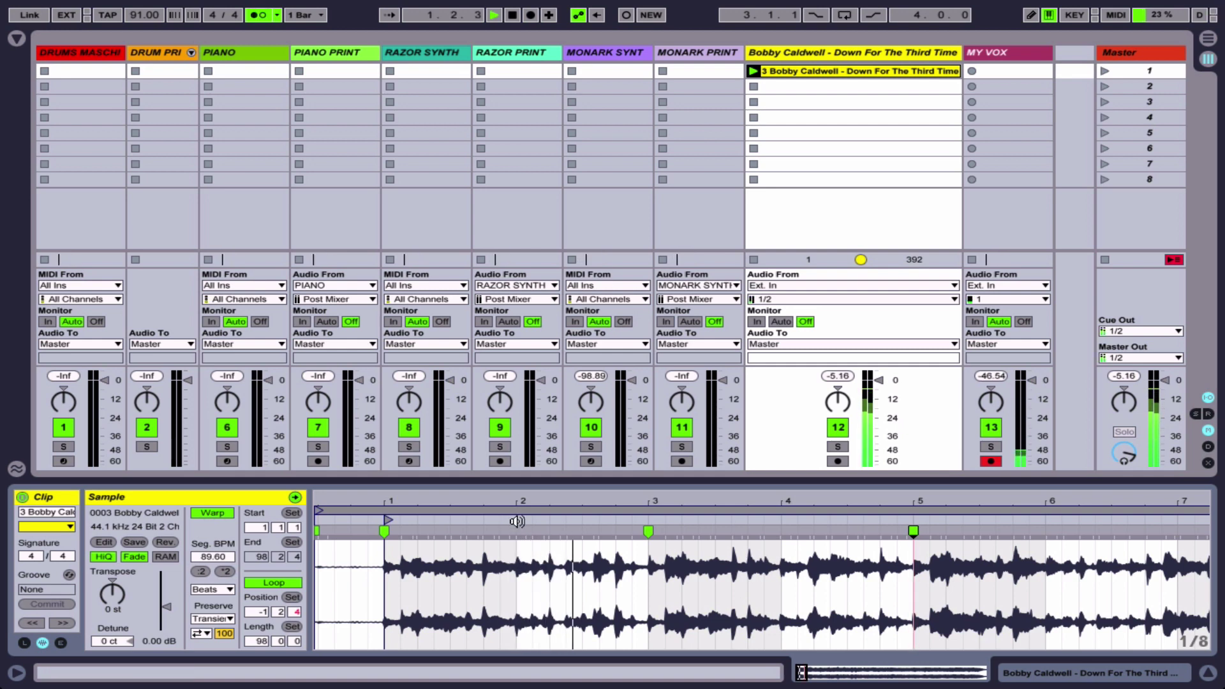
{"action": "key", "text": "space"}
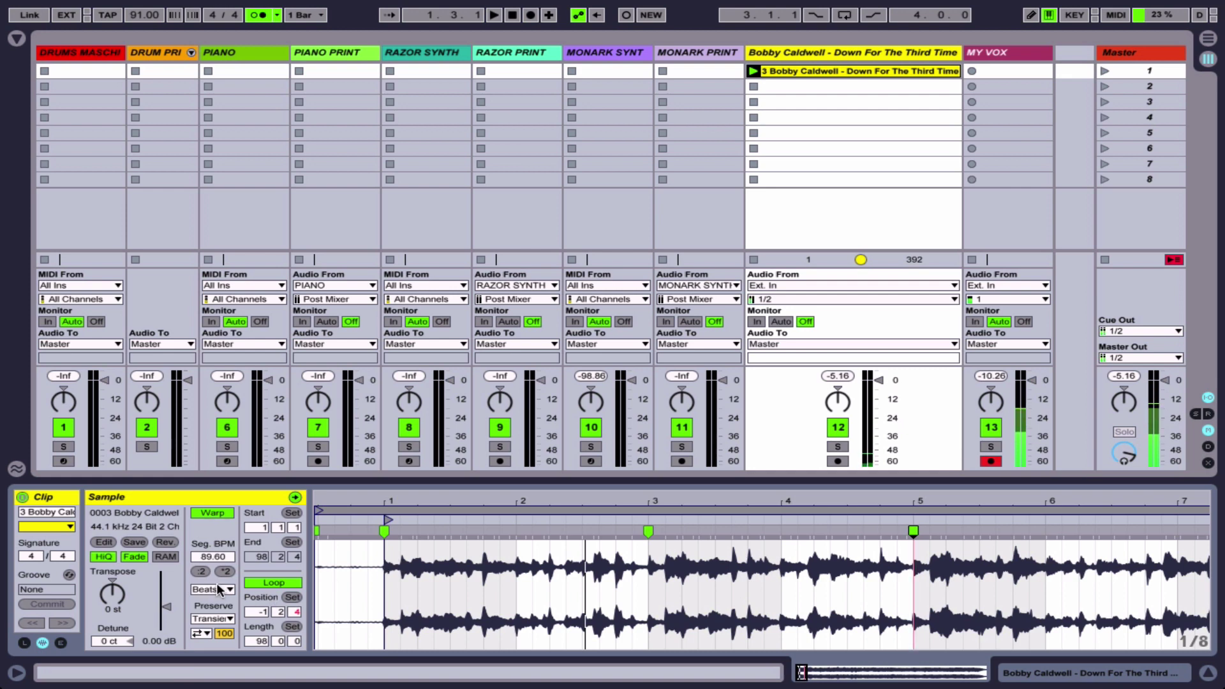
{"action": "left_click", "coordinate": [228, 592]}
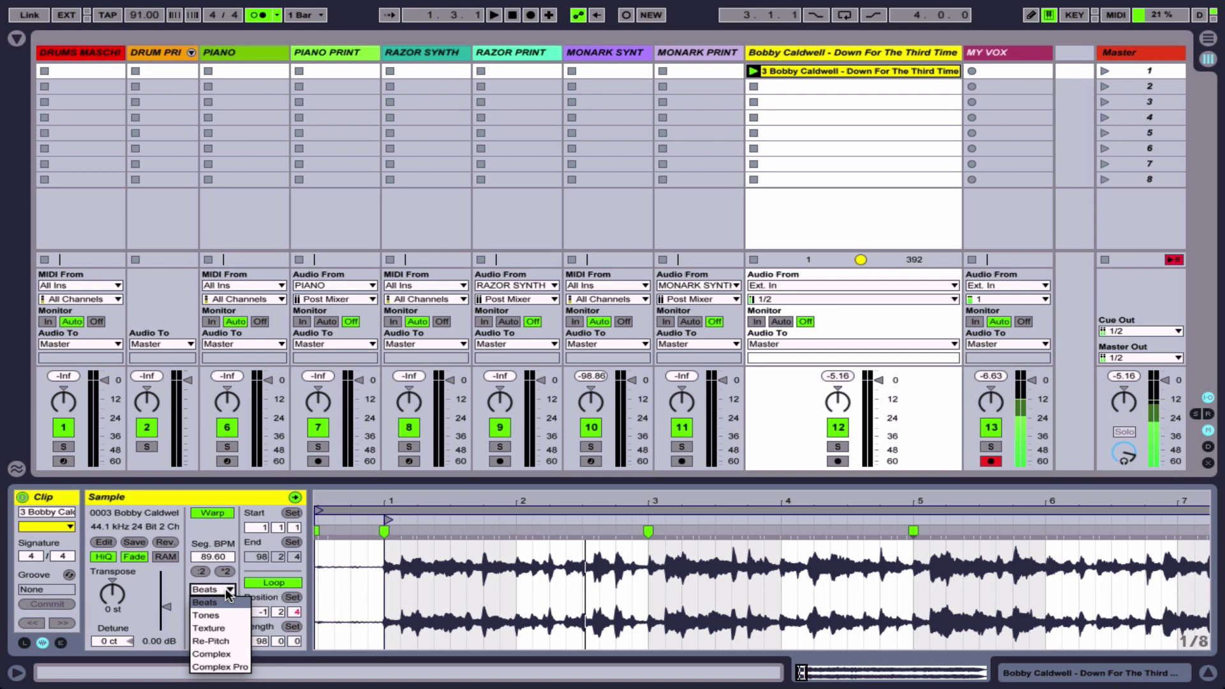
{"action": "left_click", "coordinate": [225, 667]}
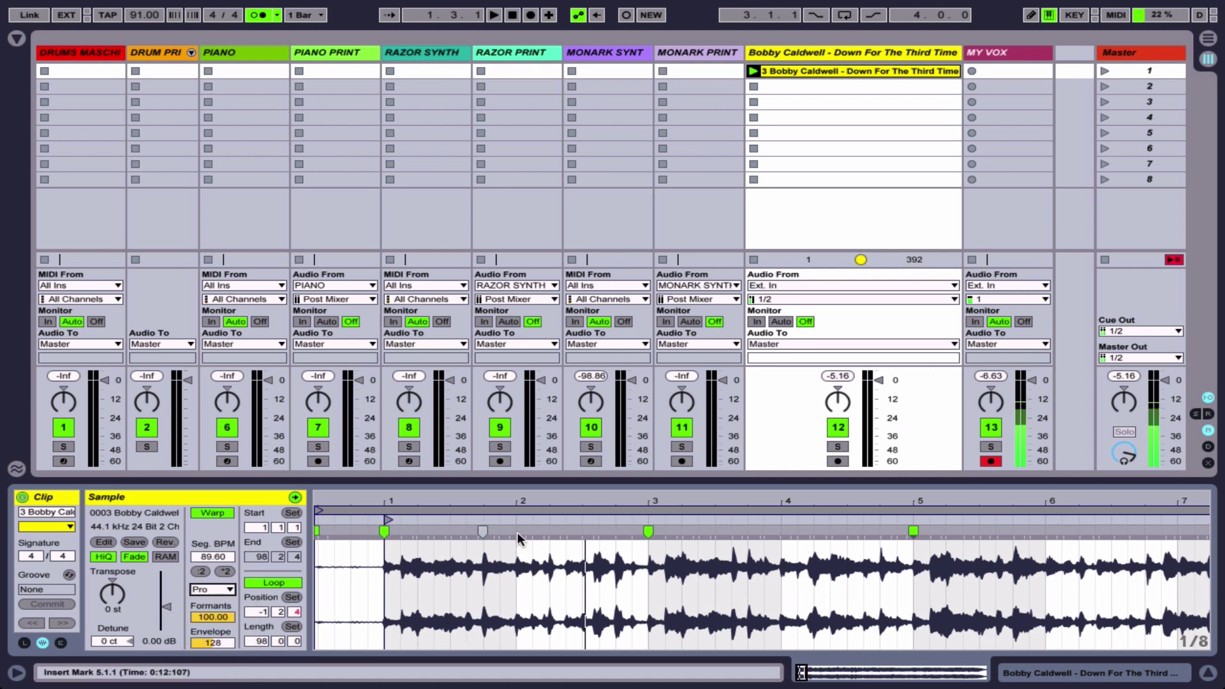
{"action": "left_click_drag", "start_coordinate": [612, 500], "coordinate": [611, 485]}
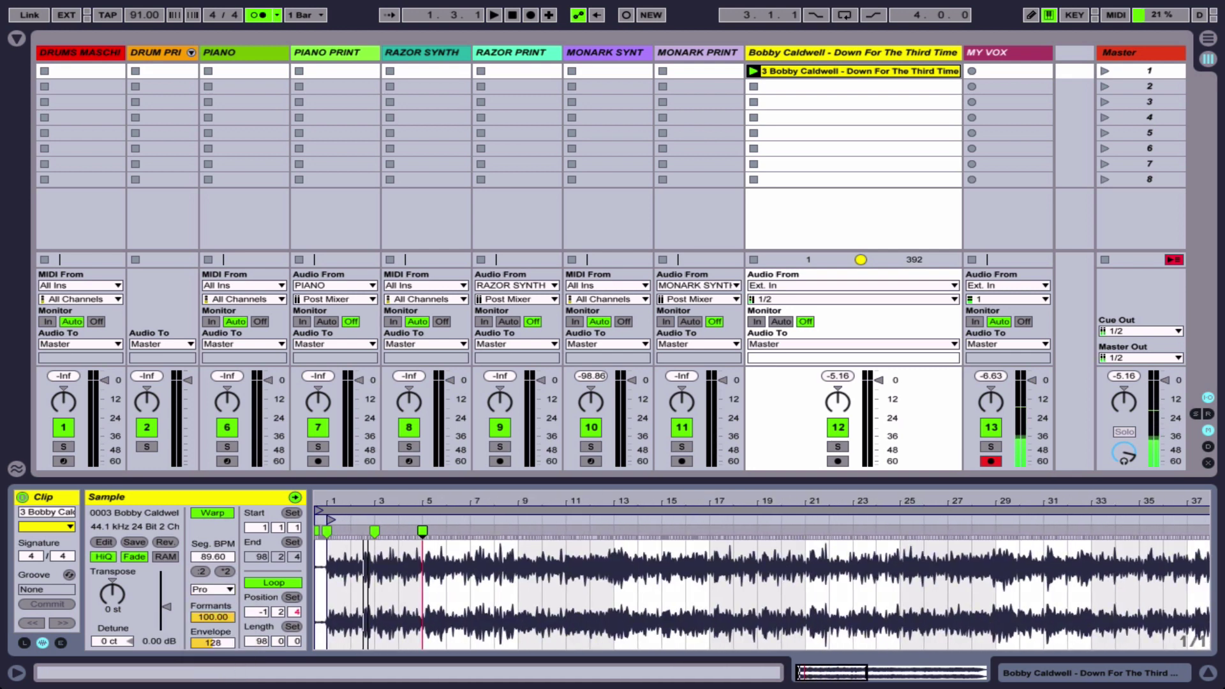
{"action": "left_click_drag", "start_coordinate": [515, 491], "coordinate": [516, 501]}
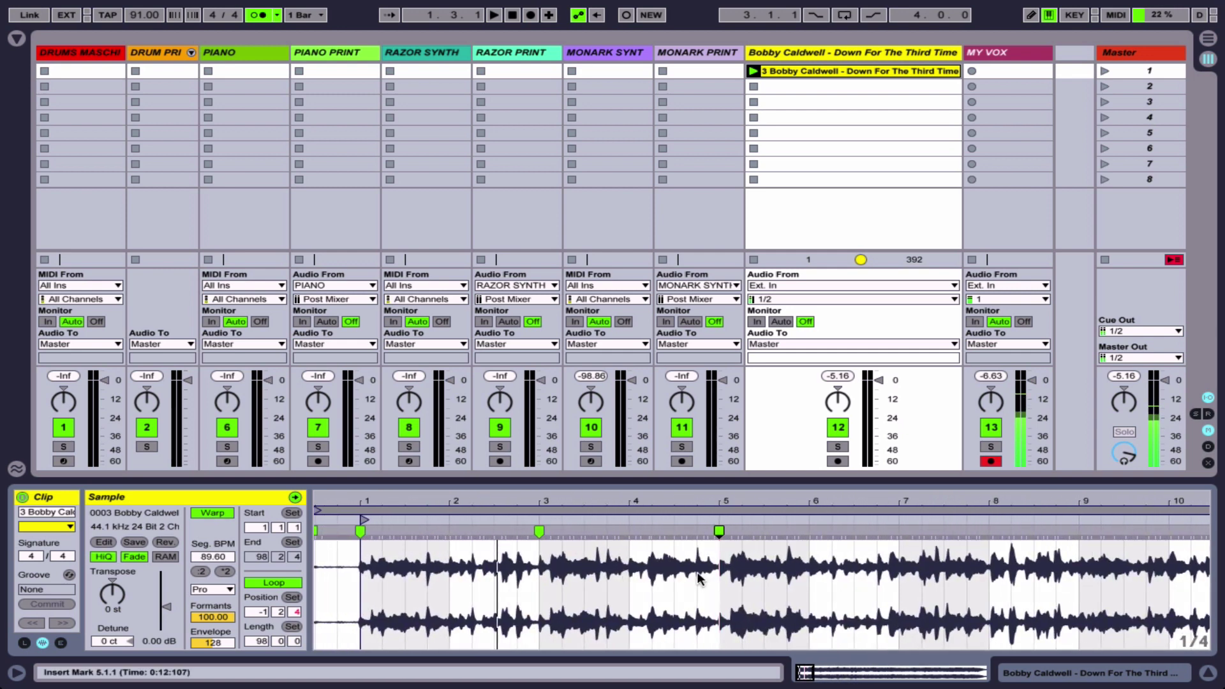
- Warp From Here at 91 BPM on the bar-5 marker, then play from bar 5 in enlarged Clip View
{"action": "right_click", "coordinate": [717, 531]}
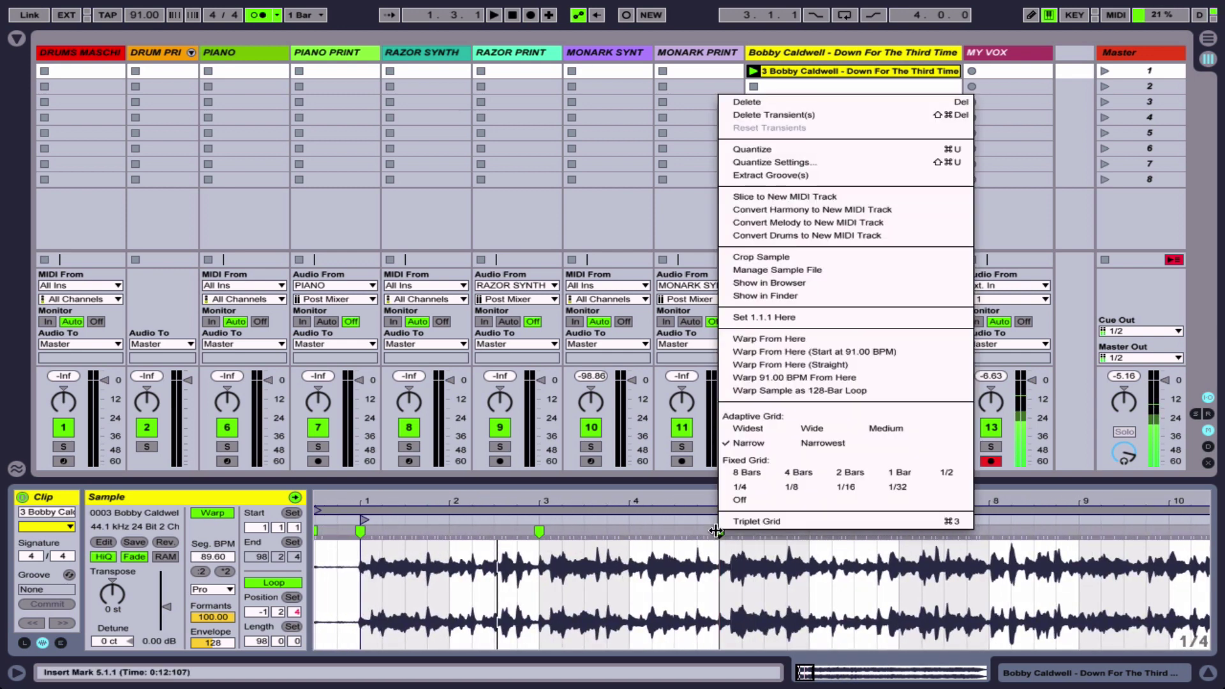
{"action": "left_click", "coordinate": [879, 352]}
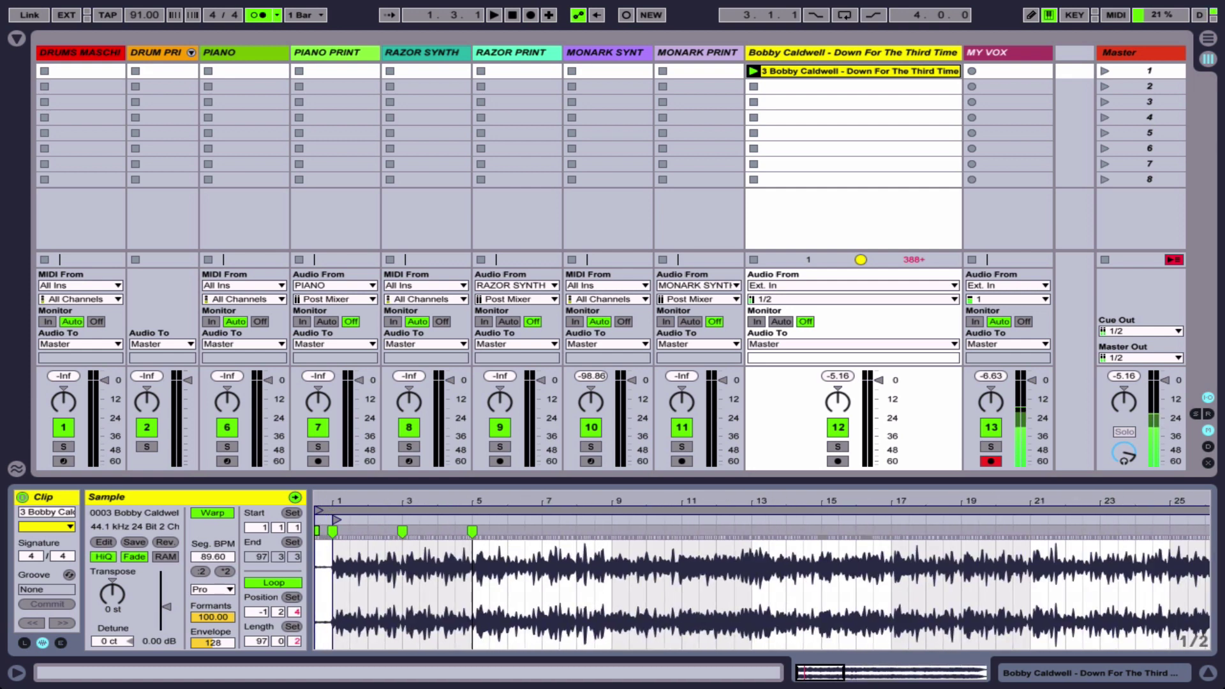
{"action": "left_click_drag", "start_coordinate": [361, 501], "coordinate": [722, 500]}
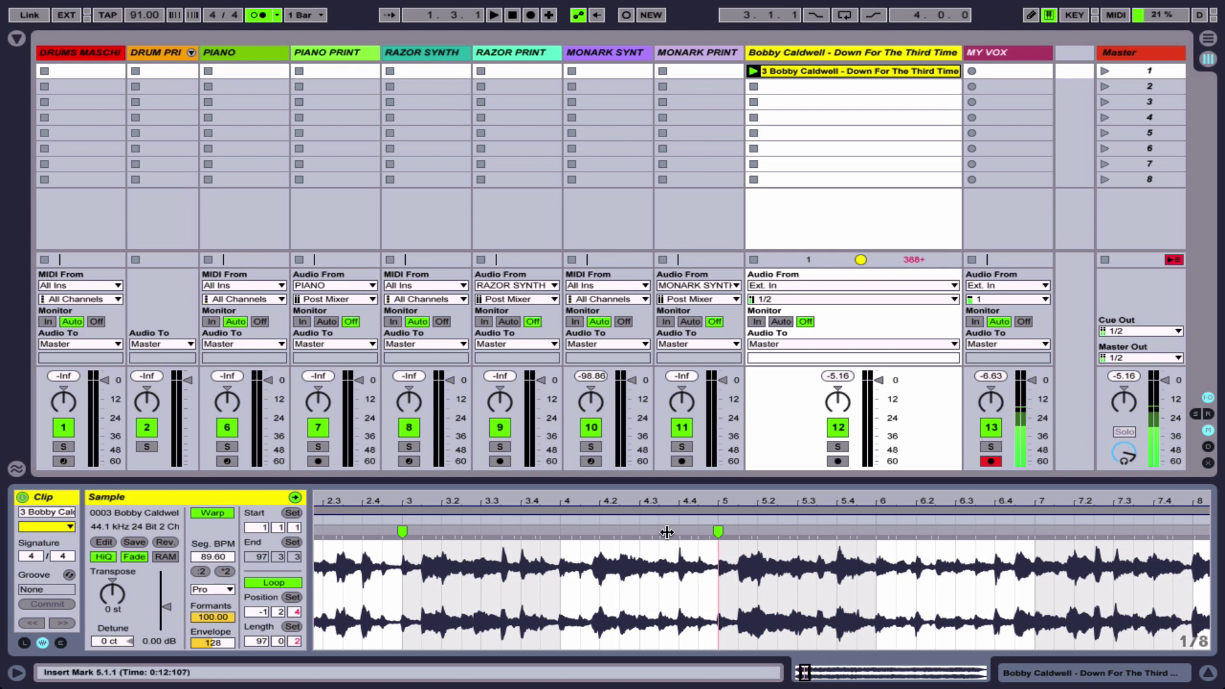
{"action": "left_click", "coordinate": [718, 534]}
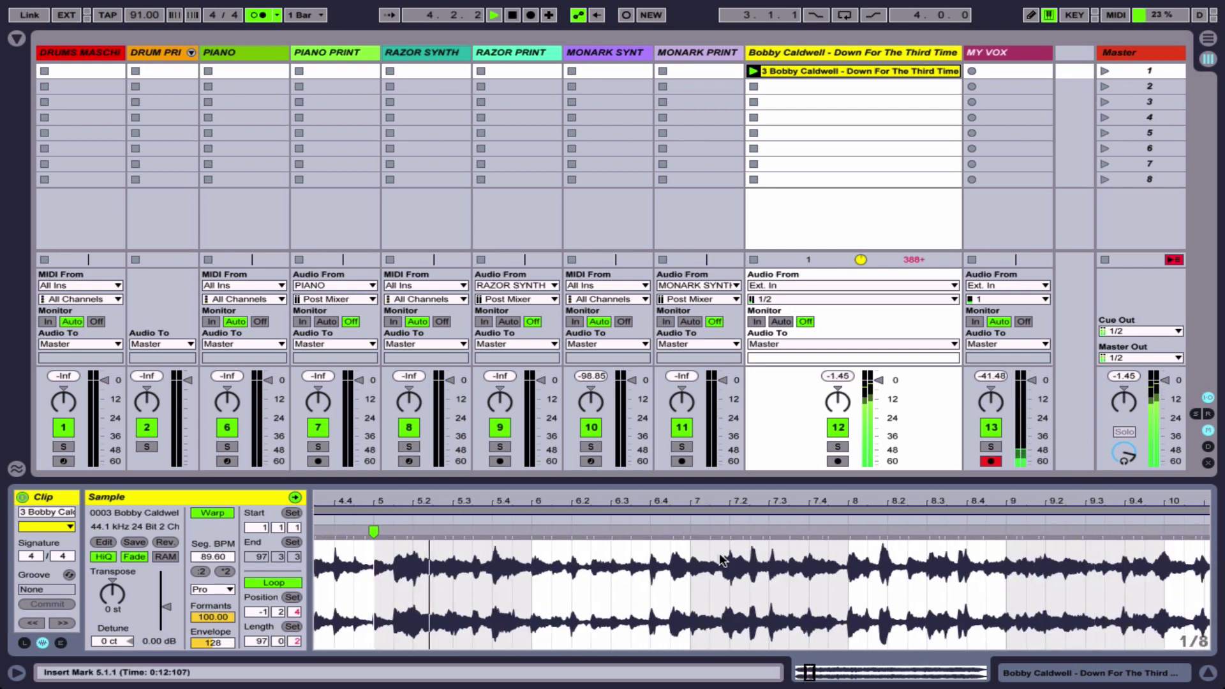
{"action": "left_click_drag", "start_coordinate": [685, 480], "coordinate": [685, 292]}
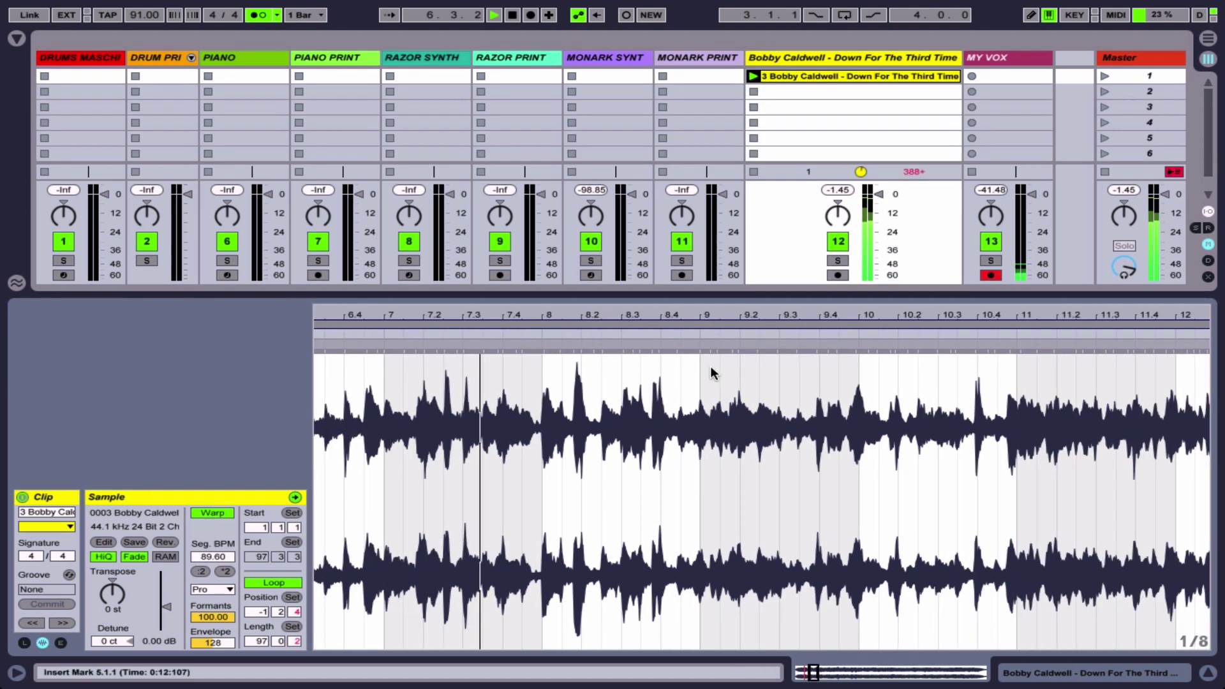
- Turn the bar-17 transient into a warp marker and play back to check its timing
{"action": "left_click", "coordinate": [710, 365]}
{"action": "key", "text": "plus"}
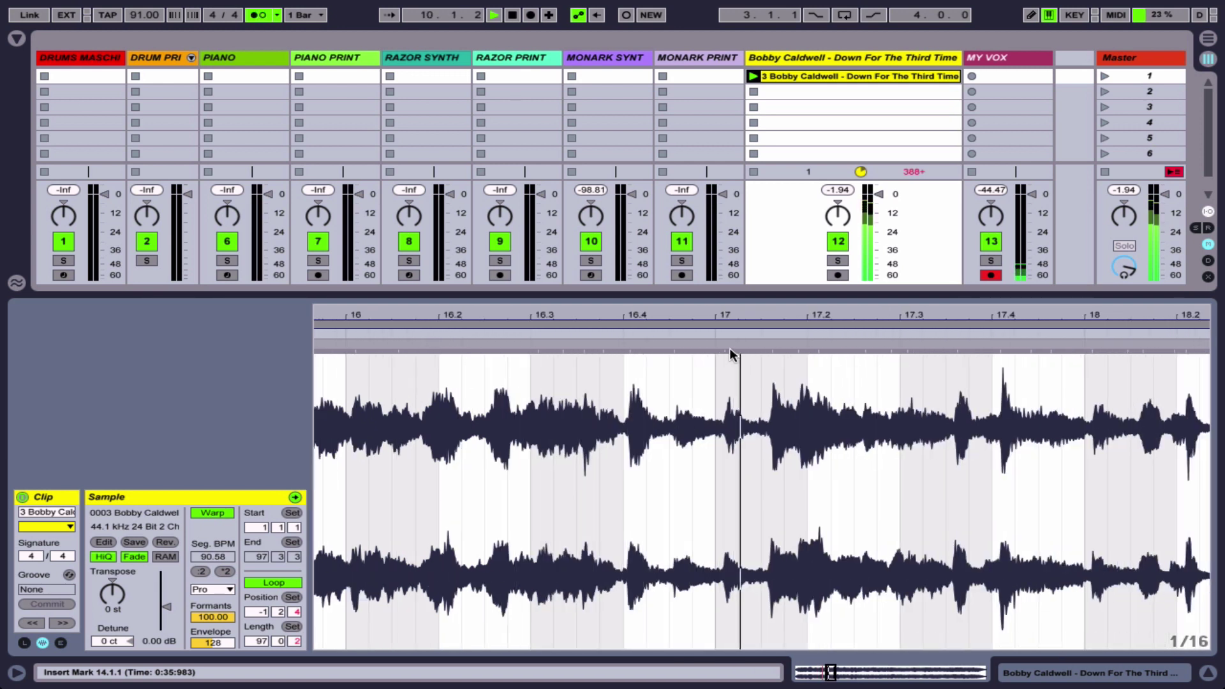
{"action": "left_click", "coordinate": [728, 347]}
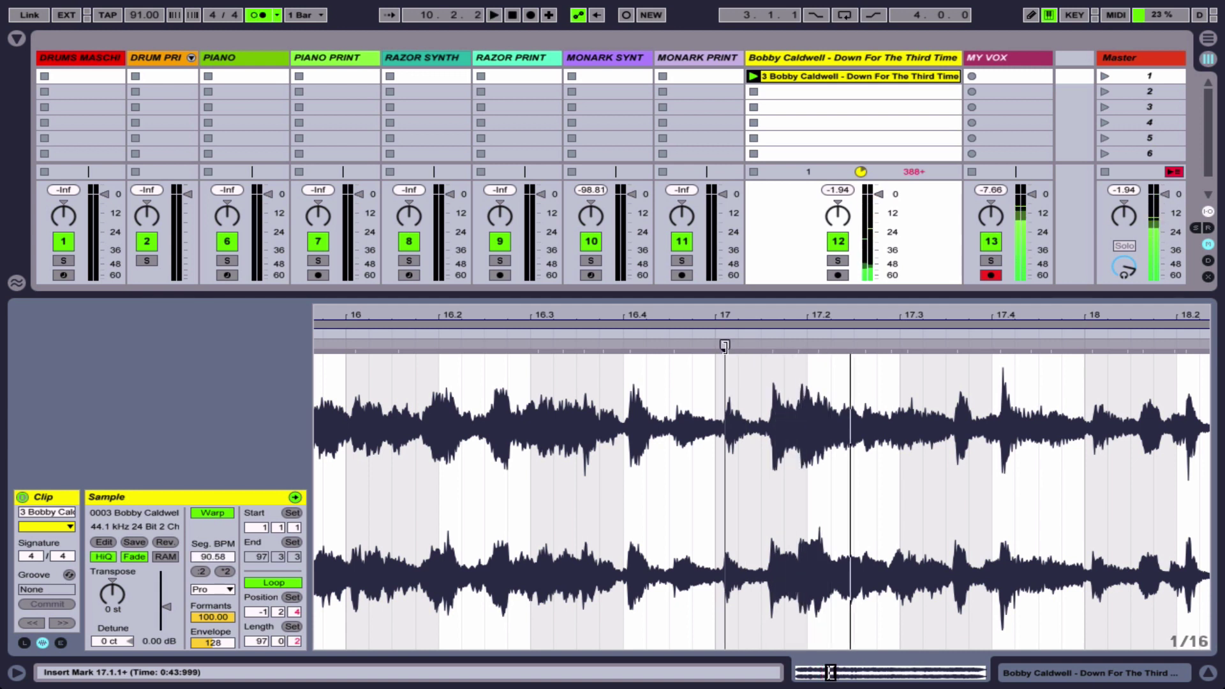
{"action": "left_click", "coordinate": [725, 346]}
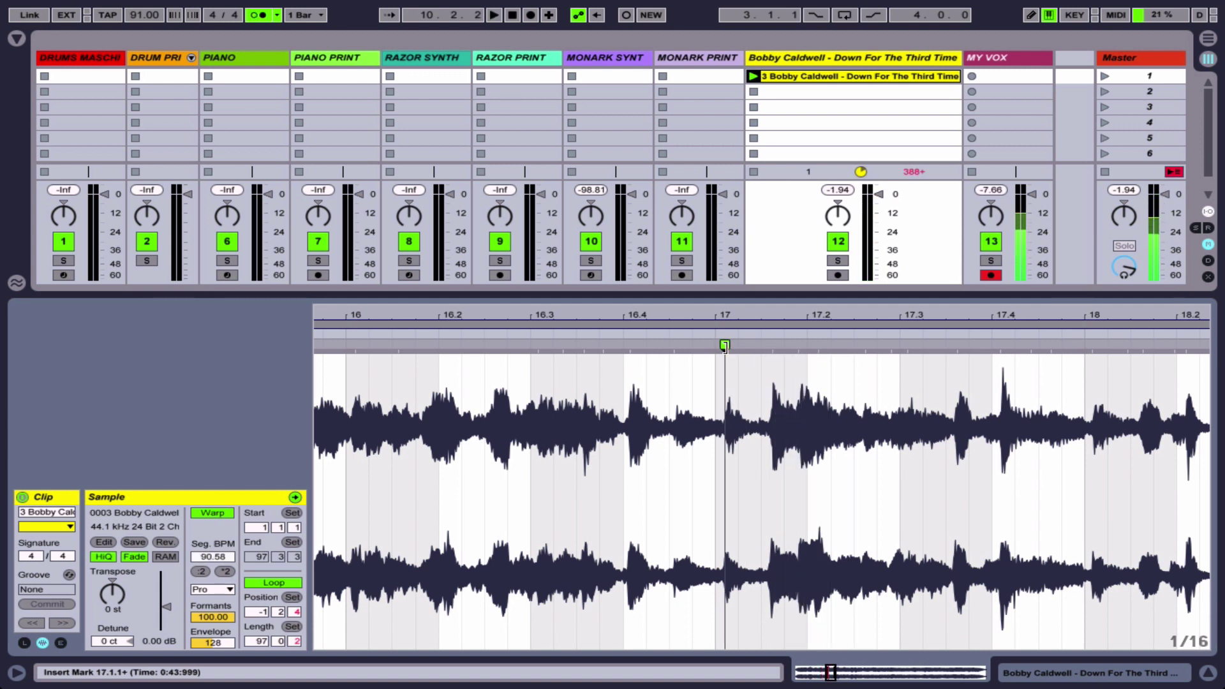
{"action": "mouse_move", "coordinate": [724, 316]}
{"action": "left_mouse_down"}
{"action": "mouse_move", "coordinate": [724, 370]}
{"action": "mouse_move", "coordinate": [724, 319]}
{"action": "left_mouse_up"}
{"action": "left_click", "coordinate": [727, 402]}
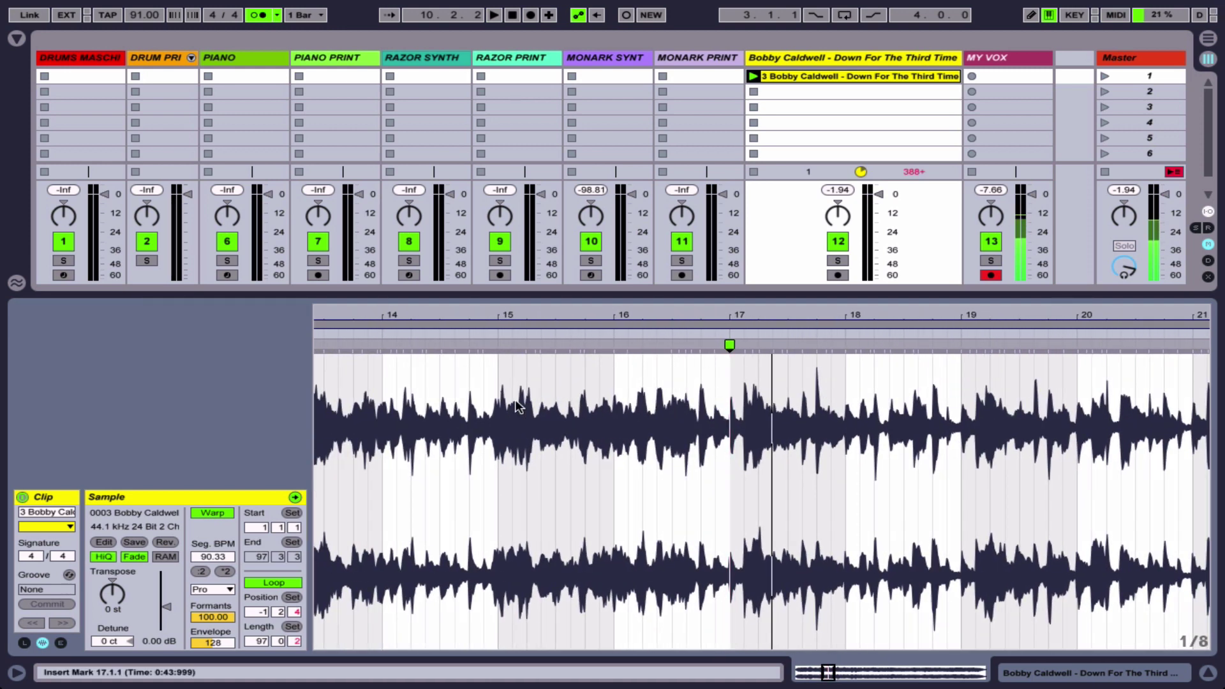
{"action": "scroll", "coordinate": [518, 407], "scroll_direction": "up", "scroll_amount": 1}
{"action": "scroll", "coordinate": [518, 407], "scroll_direction": "up", "scroll_amount": 2}
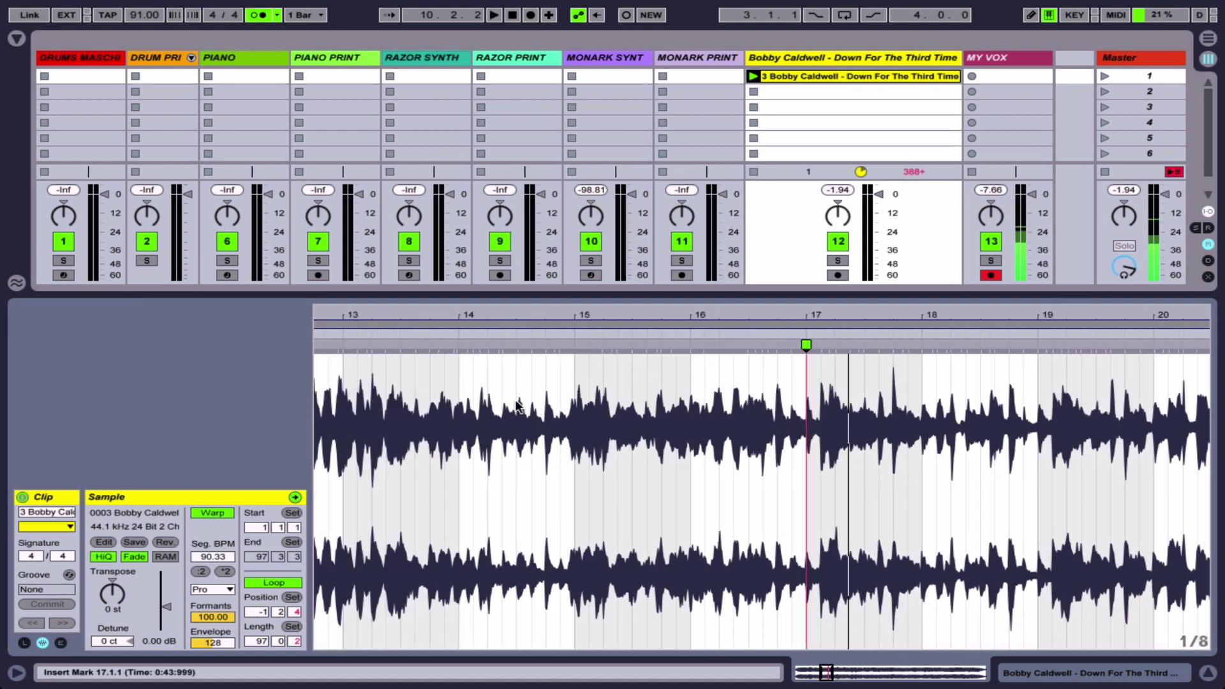
{"action": "left_click", "coordinate": [459, 336]}
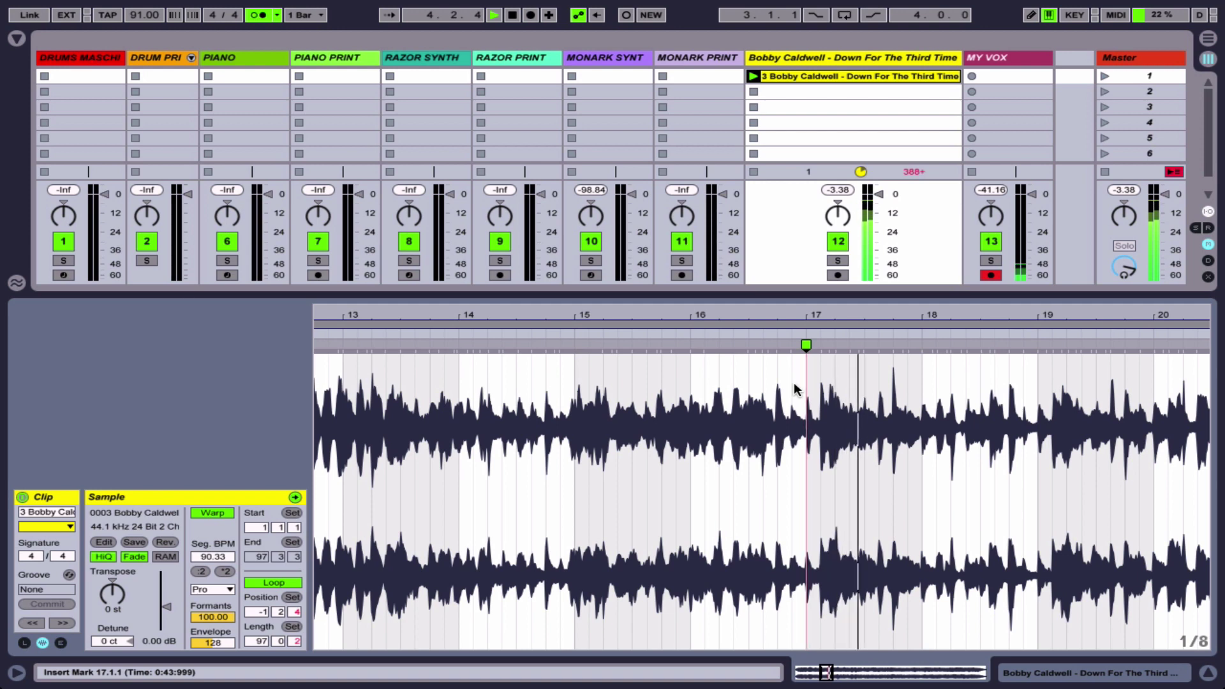
{"action": "key", "text": "space"}
{"action": "key", "text": "space"}
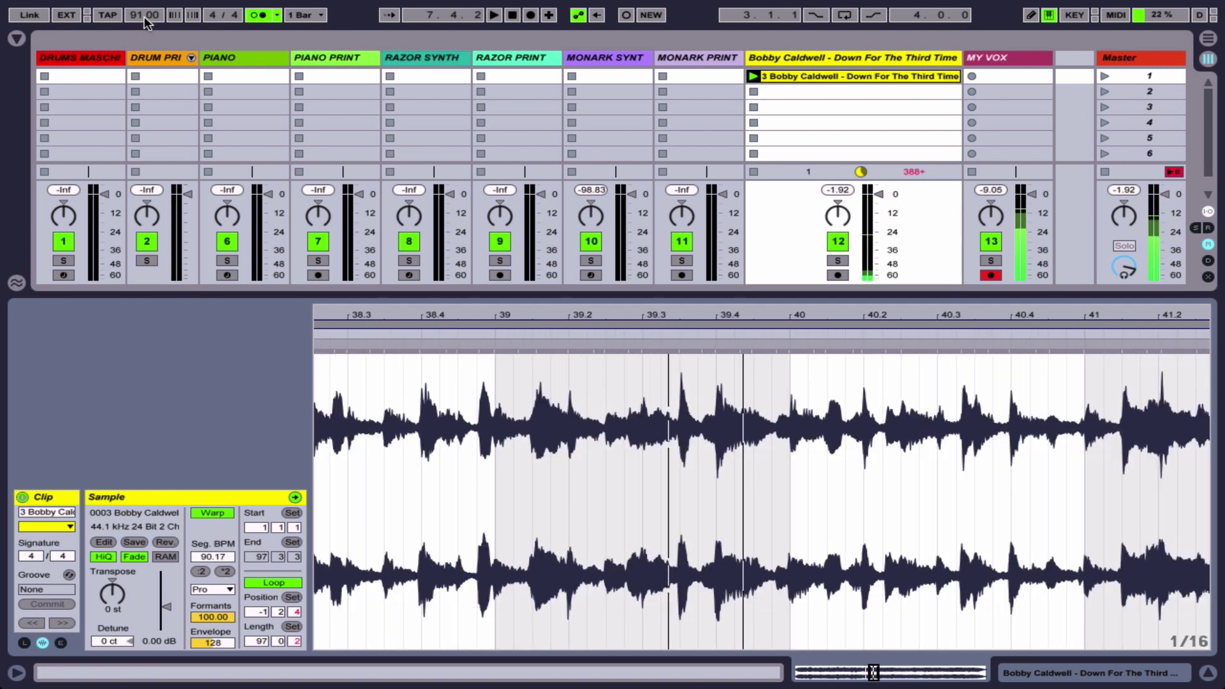
- Raise the tempo to 124 BPM, play from bar 36, and add a warp marker at bar 43
{"action": "left_click_drag", "start_coordinate": [146, 22], "coordinate": [146, 14]}
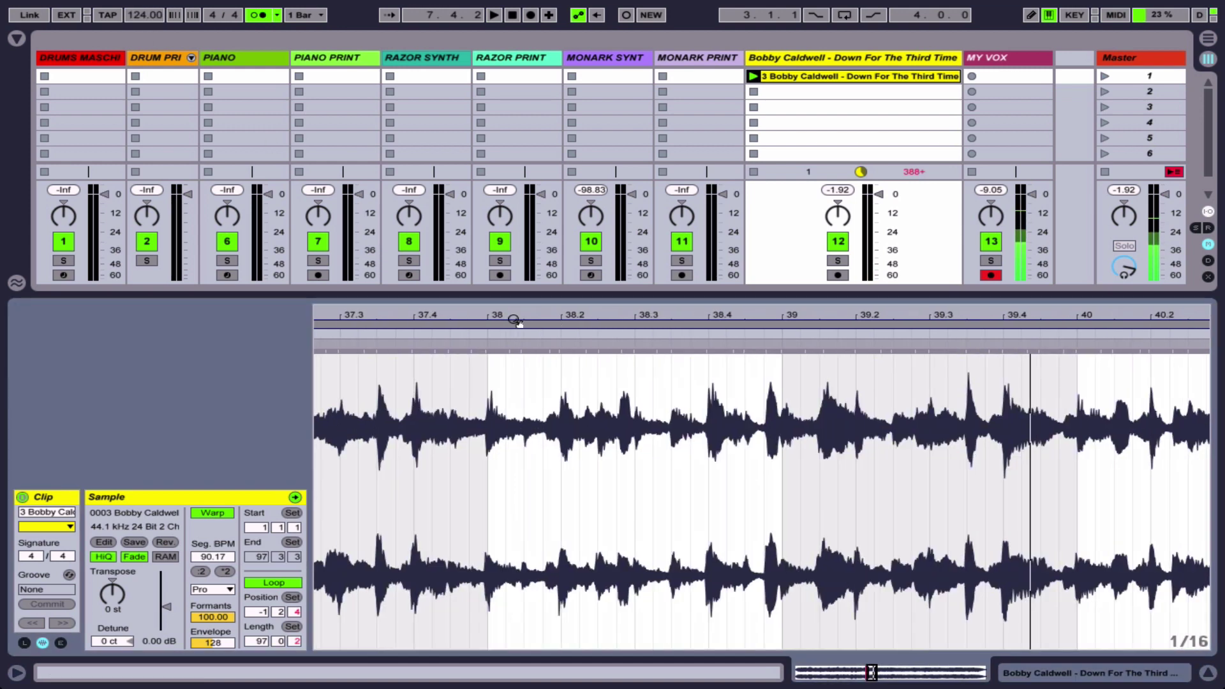
{"action": "scroll", "coordinate": [514, 320], "scroll_direction": "up", "scroll_amount": 10}
{"action": "left_click", "coordinate": [414, 342]}
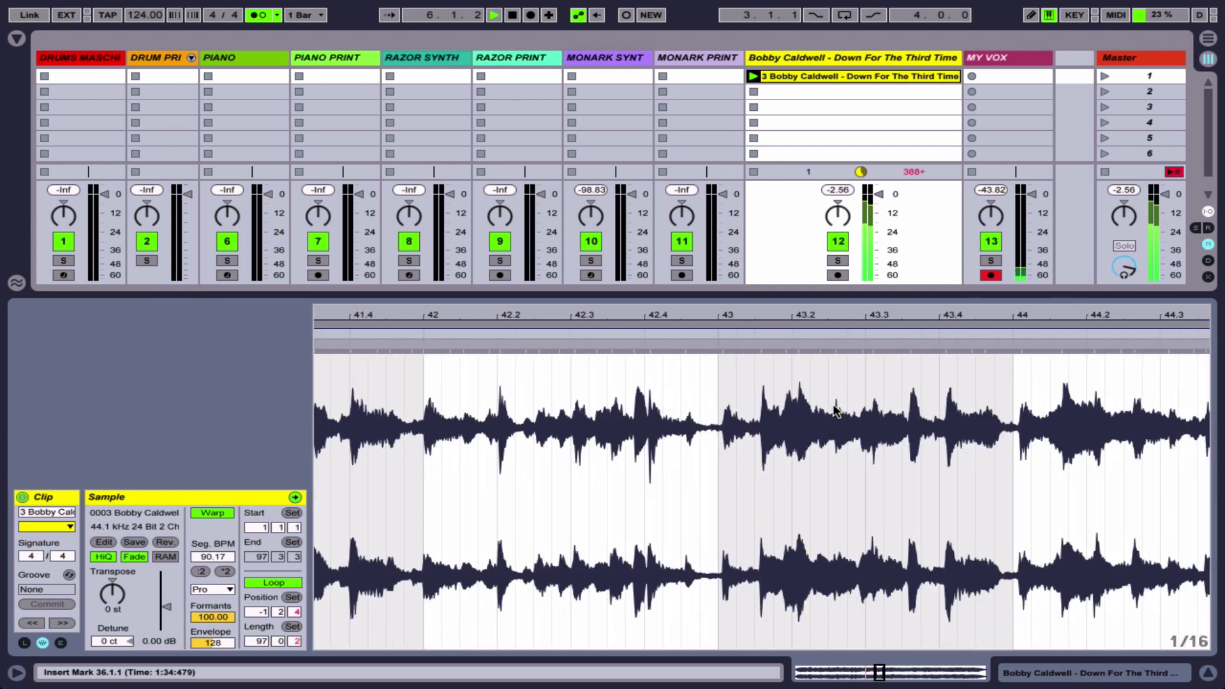
{"action": "double_click", "coordinate": [719, 344]}
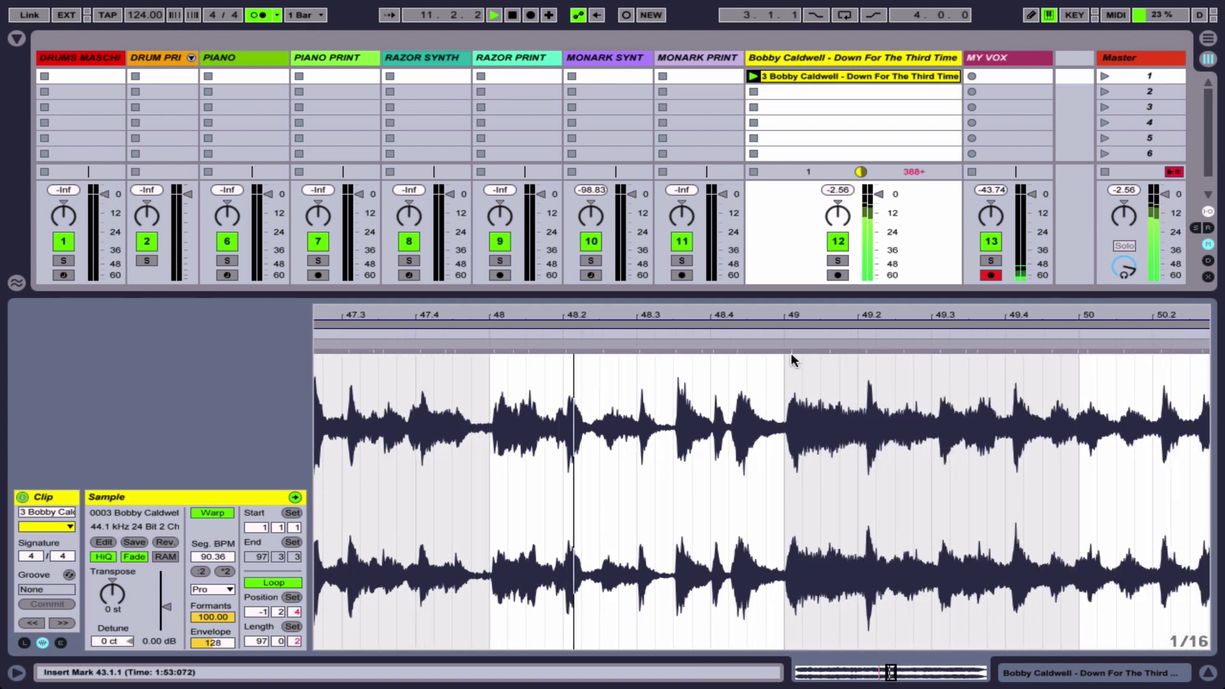
- Add a warp marker on the bar-49 downbeat and fine-tune it onto the beat
{"action": "double_click", "coordinate": [790, 346]}
{"action": "left_click_drag", "start_coordinate": [790, 346], "coordinate": [783, 347]}
{"action": "scroll", "coordinate": [785, 345], "scroll_direction": "up", "scroll_amount": 3}
{"action": "left_click_drag", "start_coordinate": [790, 345], "coordinate": [798, 345]}
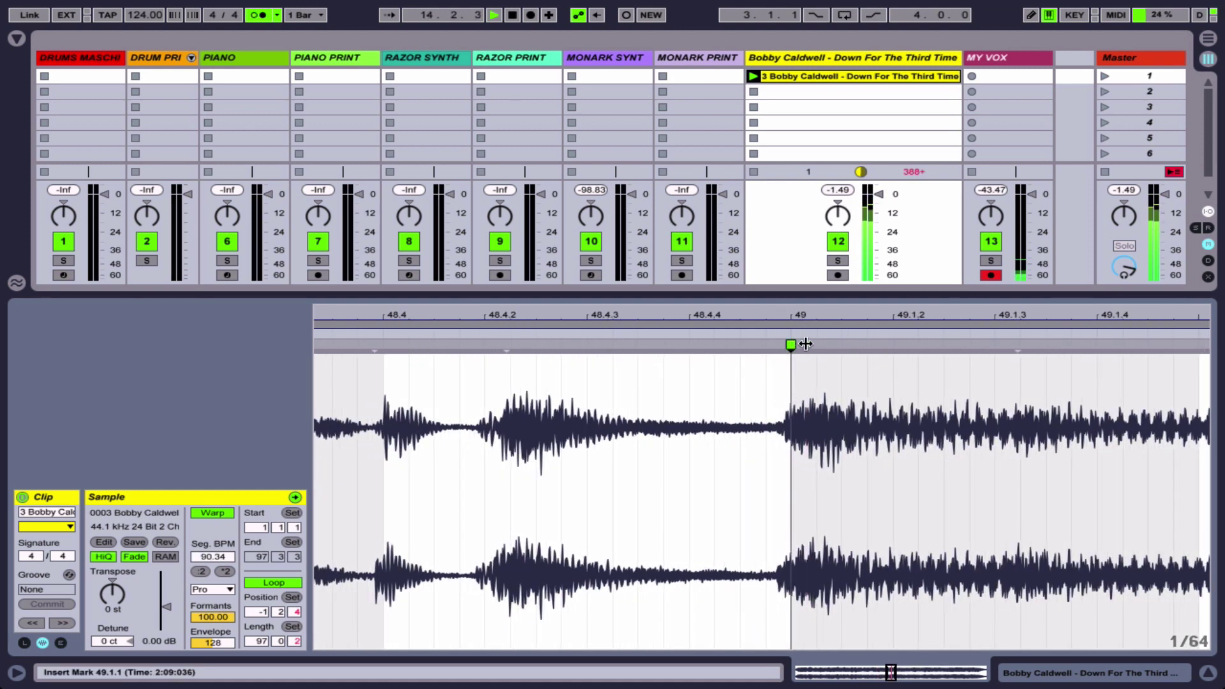
{"action": "scroll", "coordinate": [805, 333], "scroll_direction": "down", "scroll_amount": 5}
{"action": "scroll", "coordinate": [805, 333], "scroll_direction": "down", "scroll_amount": 2}
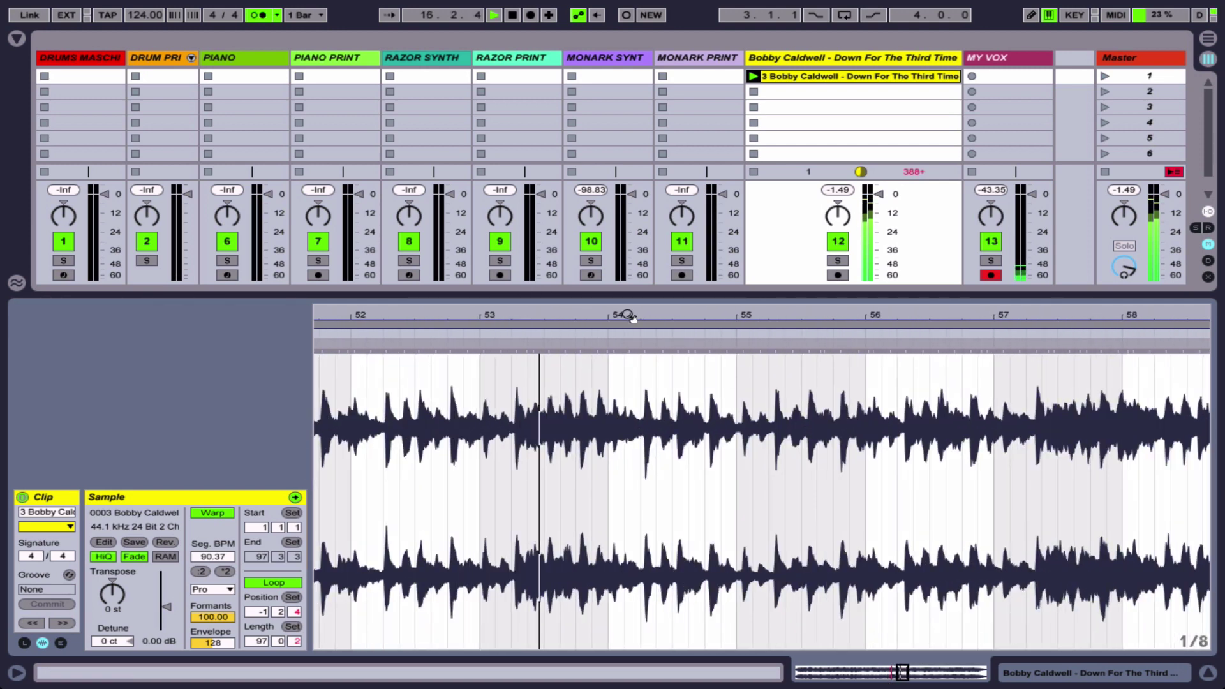
{"action": "scroll", "coordinate": [536, 332], "scroll_direction": "up", "scroll_amount": 4}
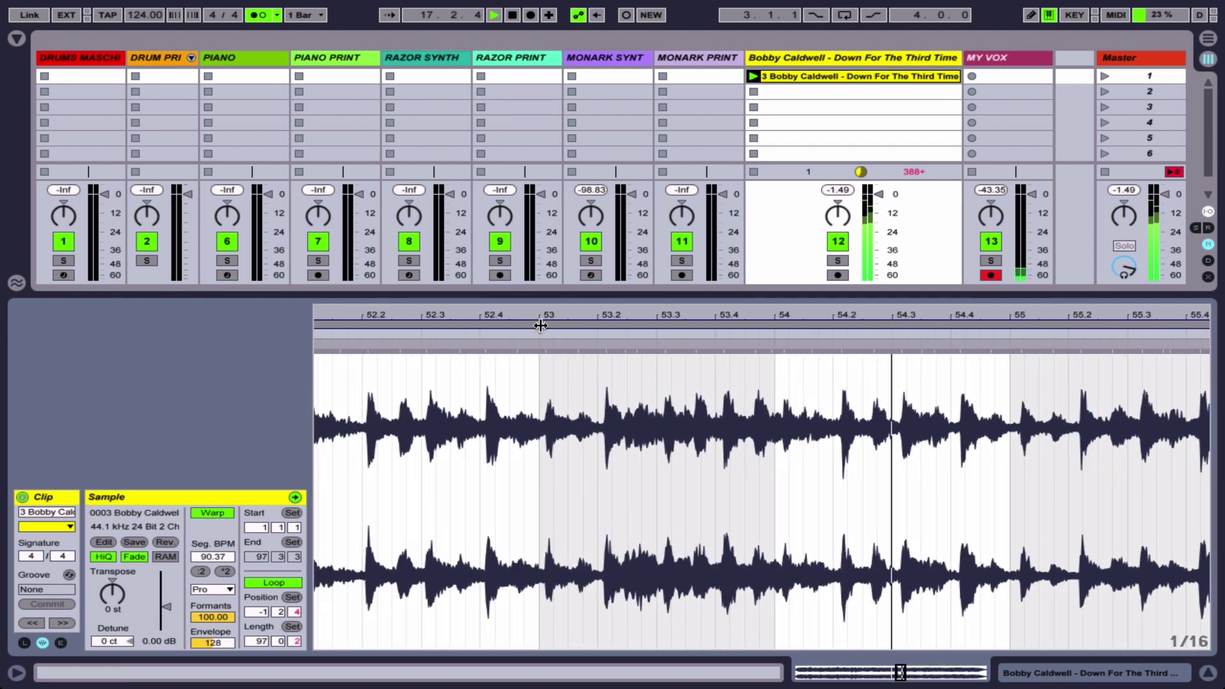
{"action": "scroll", "coordinate": [543, 353], "scroll_direction": "up", "scroll_amount": 4}
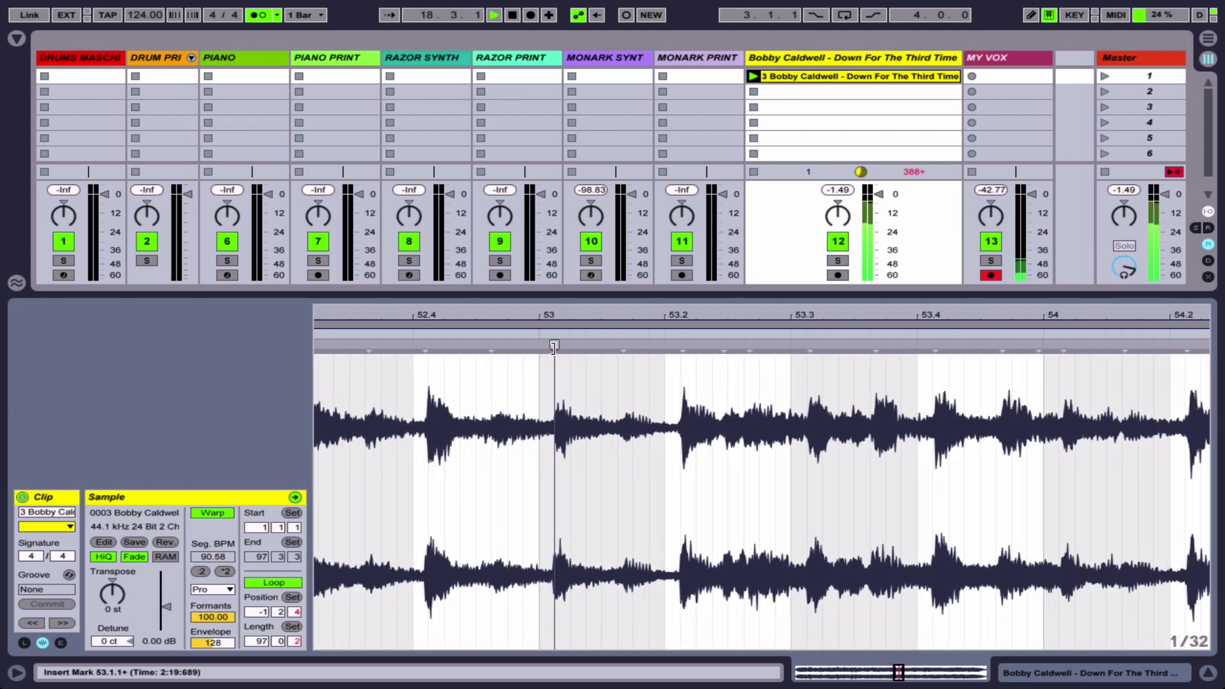
- Pin warp markers to the downbeats at bars 53, 59, 61, 63, 65 and 67
{"action": "left_click_drag", "start_coordinate": [554, 346], "coordinate": [539, 347]}
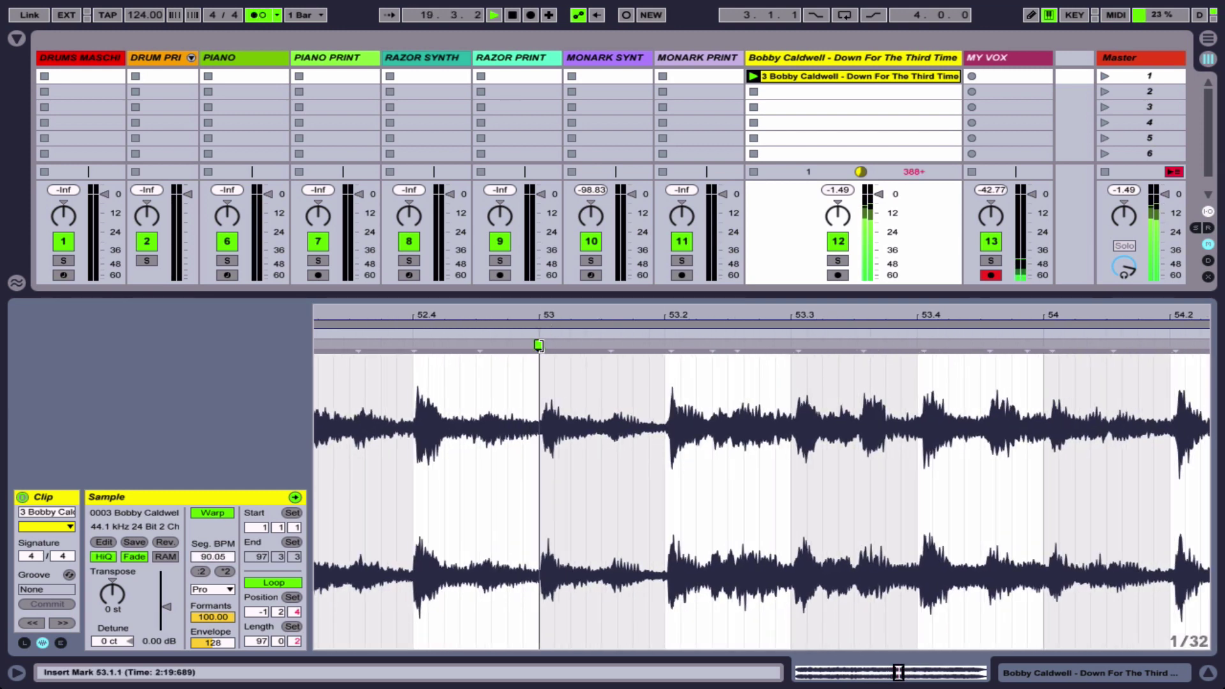
{"action": "left_click_drag", "start_coordinate": [539, 345], "coordinate": [540, 345]}
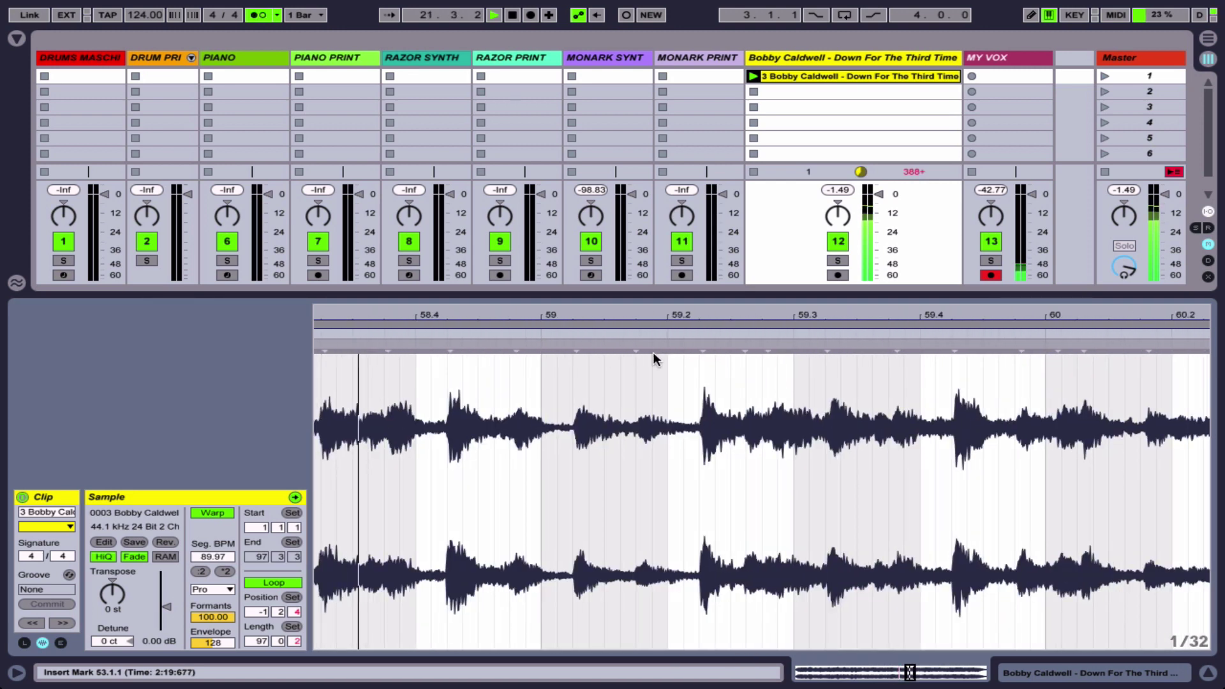
{"action": "left_click_drag", "start_coordinate": [574, 346], "coordinate": [539, 345]}
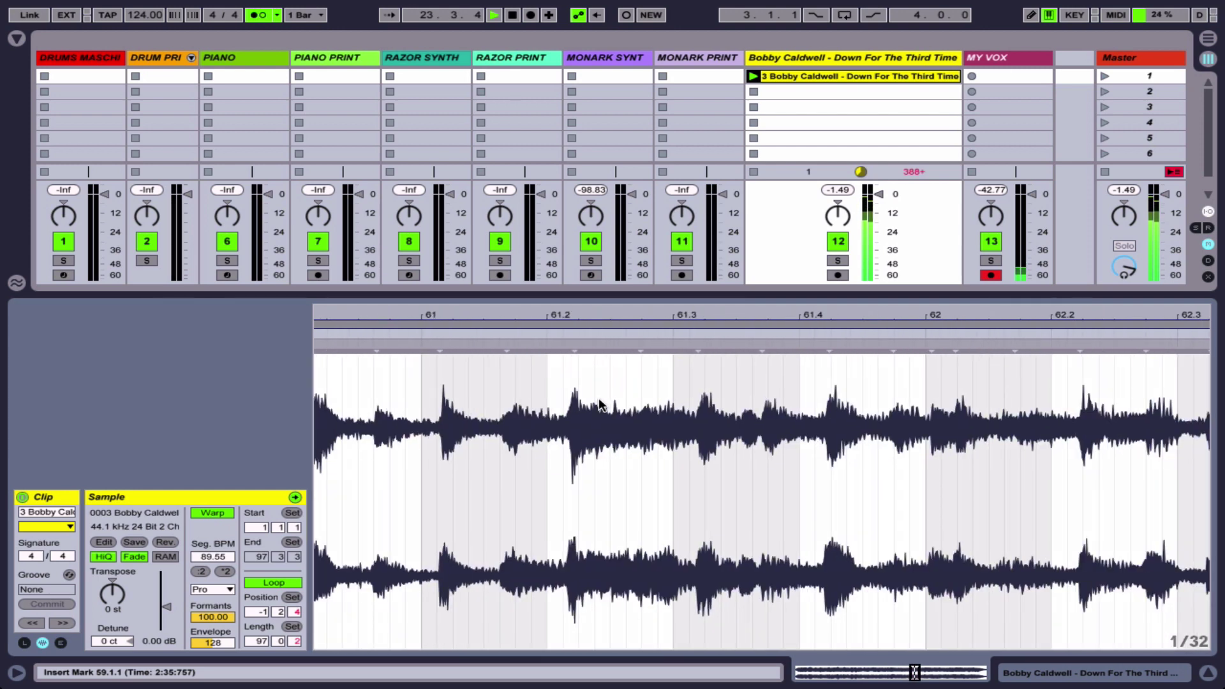
{"action": "left_click", "coordinate": [439, 346]}
{"action": "left_click_drag", "start_coordinate": [439, 346], "coordinate": [420, 345]}
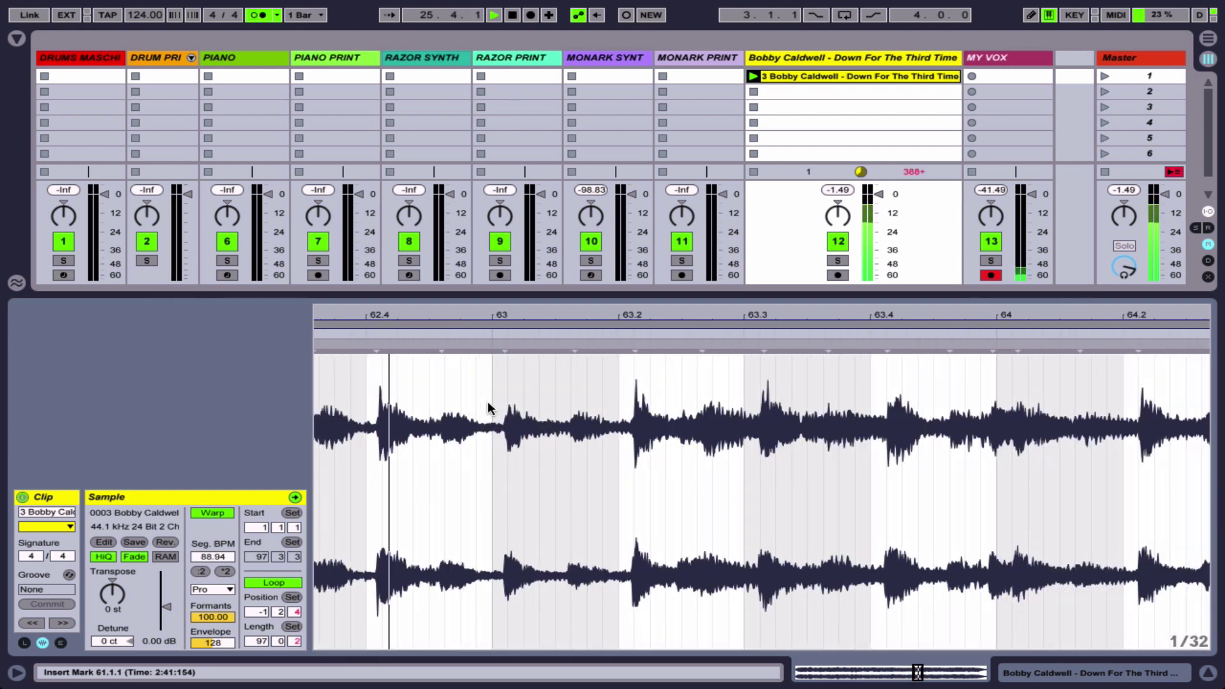
{"action": "left_click_drag", "start_coordinate": [503, 347], "coordinate": [489, 346]}
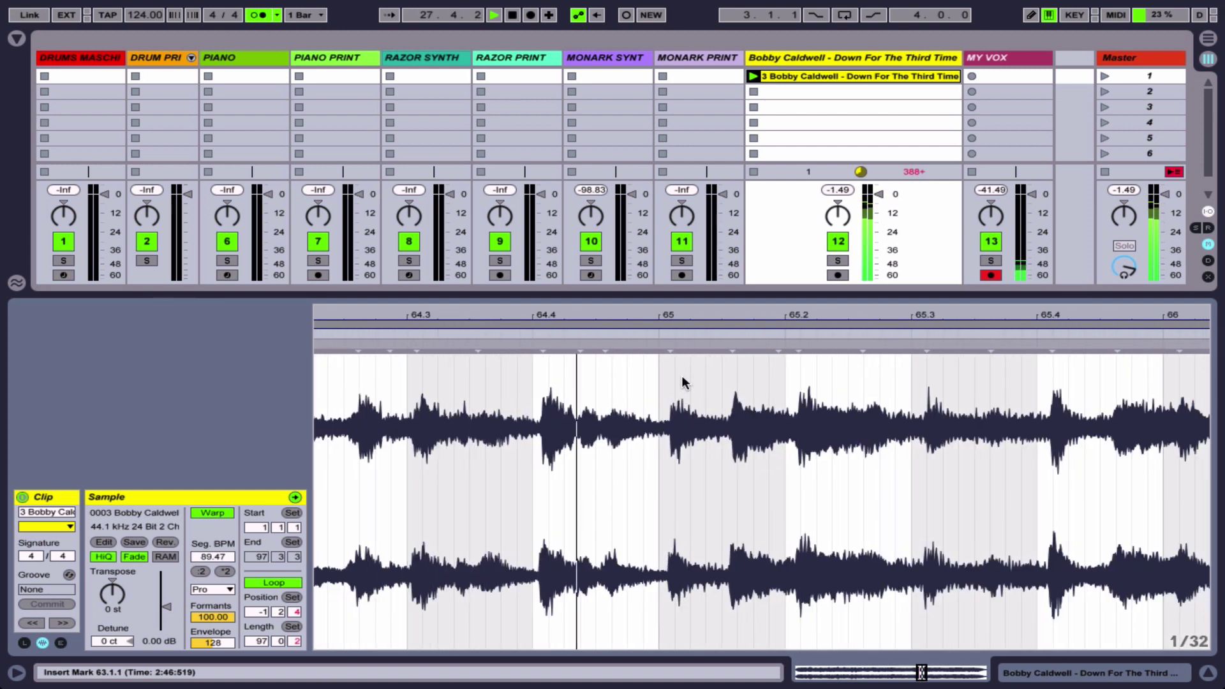
{"action": "left_click_drag", "start_coordinate": [670, 347], "coordinate": [657, 346]}
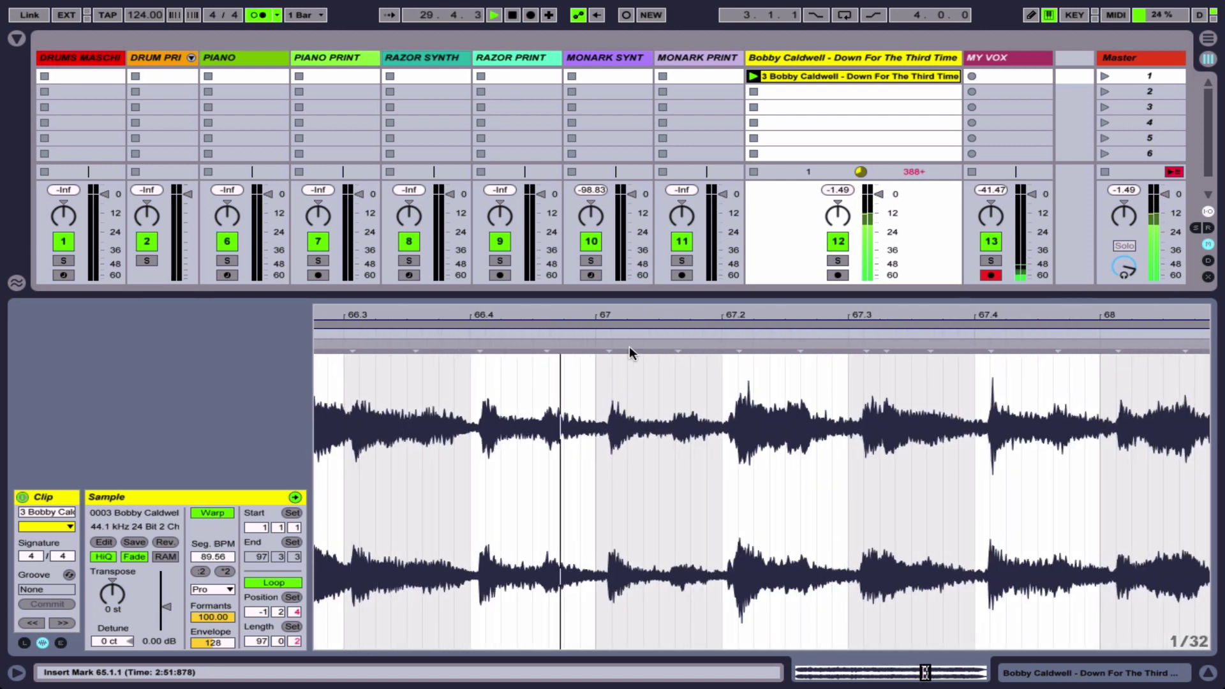
{"action": "left_click_drag", "start_coordinate": [611, 347], "coordinate": [596, 348]}
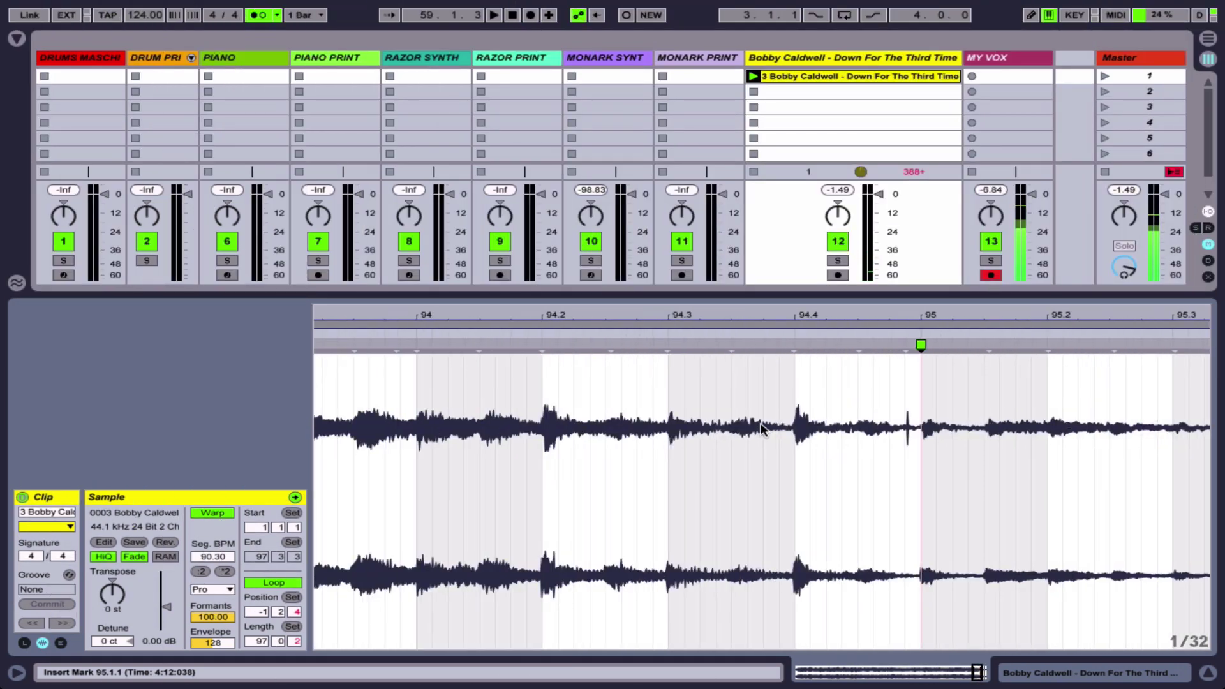
- Zoom out to the whole clip, play it at 91 BPM, then raise the tempo to 109 BPM
{"action": "mouse_move", "coordinate": [408, 316]}
{"action": "left_mouse_down"}
{"action": "mouse_move", "coordinate": [573, 316]}
{"action": "mouse_move", "coordinate": [574, 191]}
{"action": "left_mouse_up"}
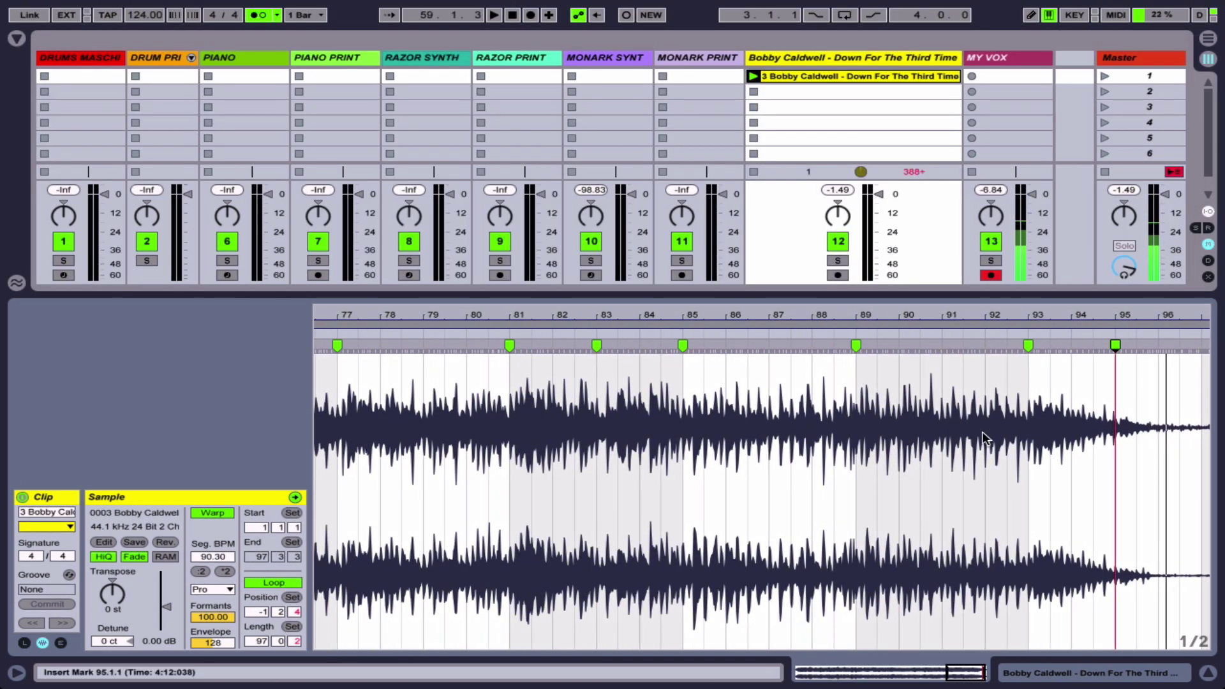
{"action": "scroll", "coordinate": [737, 502], "scroll_direction": "up", "scroll_amount": 3}
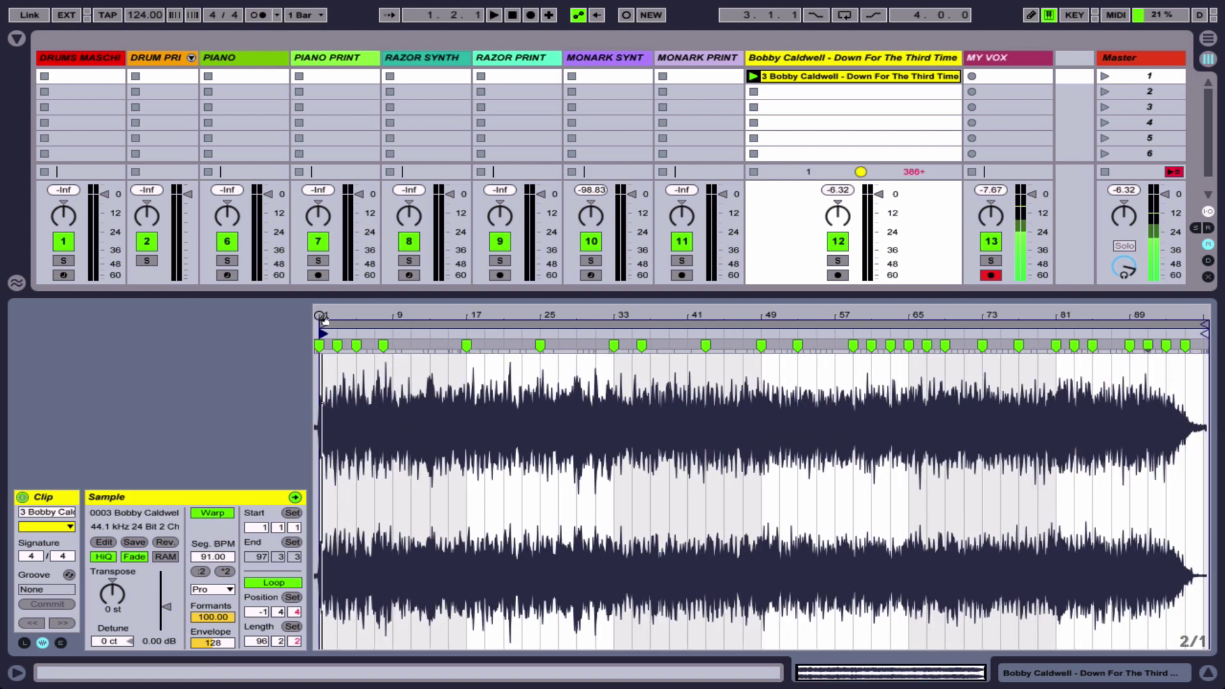
{"action": "left_click_drag", "start_coordinate": [144, 12], "coordinate": [144, 34]}
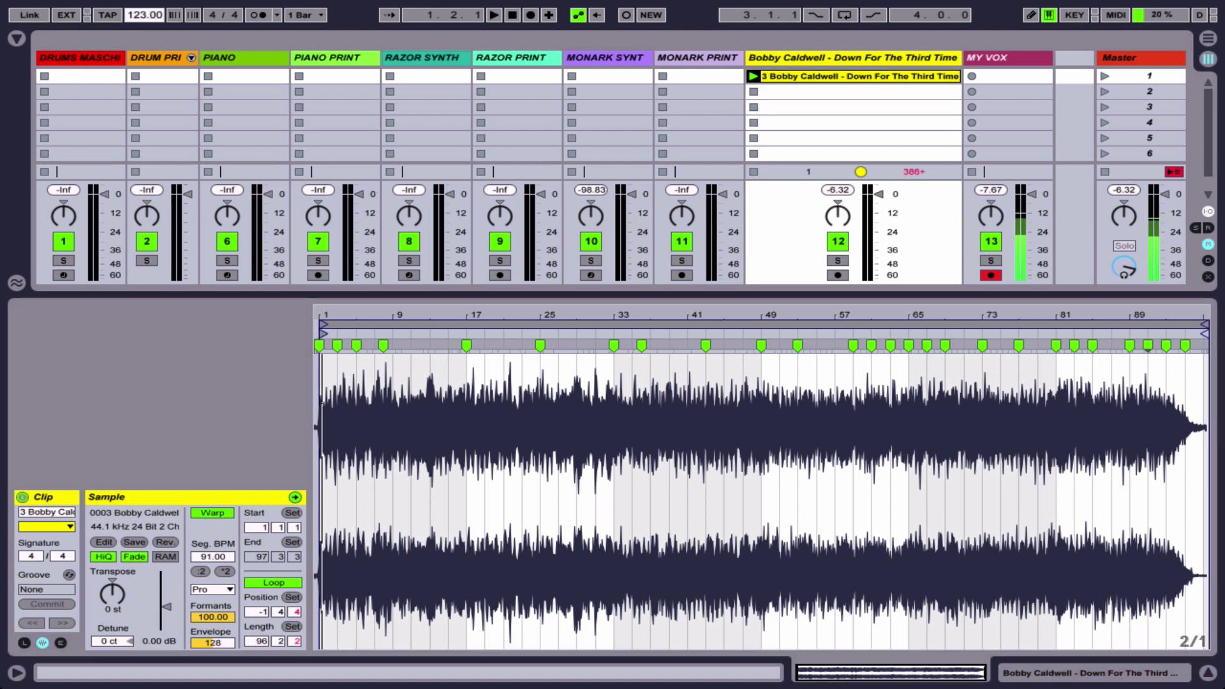
{"action": "key", "text": "space"}
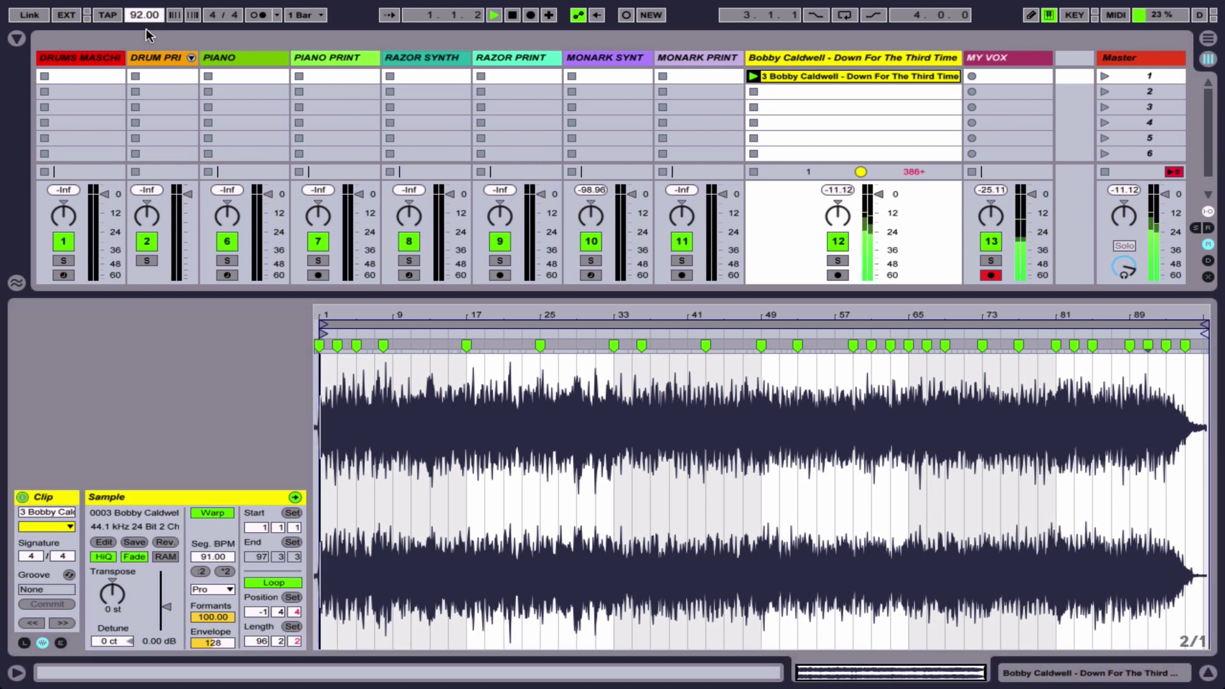
{"action": "left_click_drag", "start_coordinate": [144, 15], "coordinate": [144, 13]}
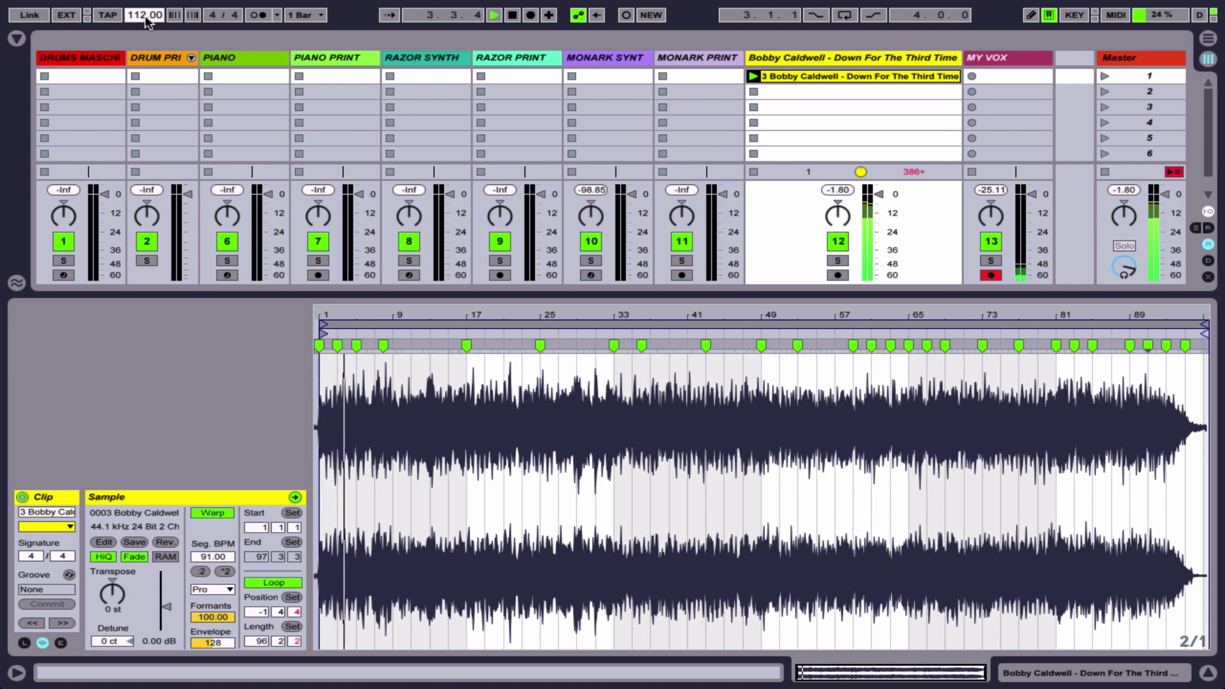
{"action": "left_click_drag", "start_coordinate": [144, 16], "coordinate": [144, 18]}
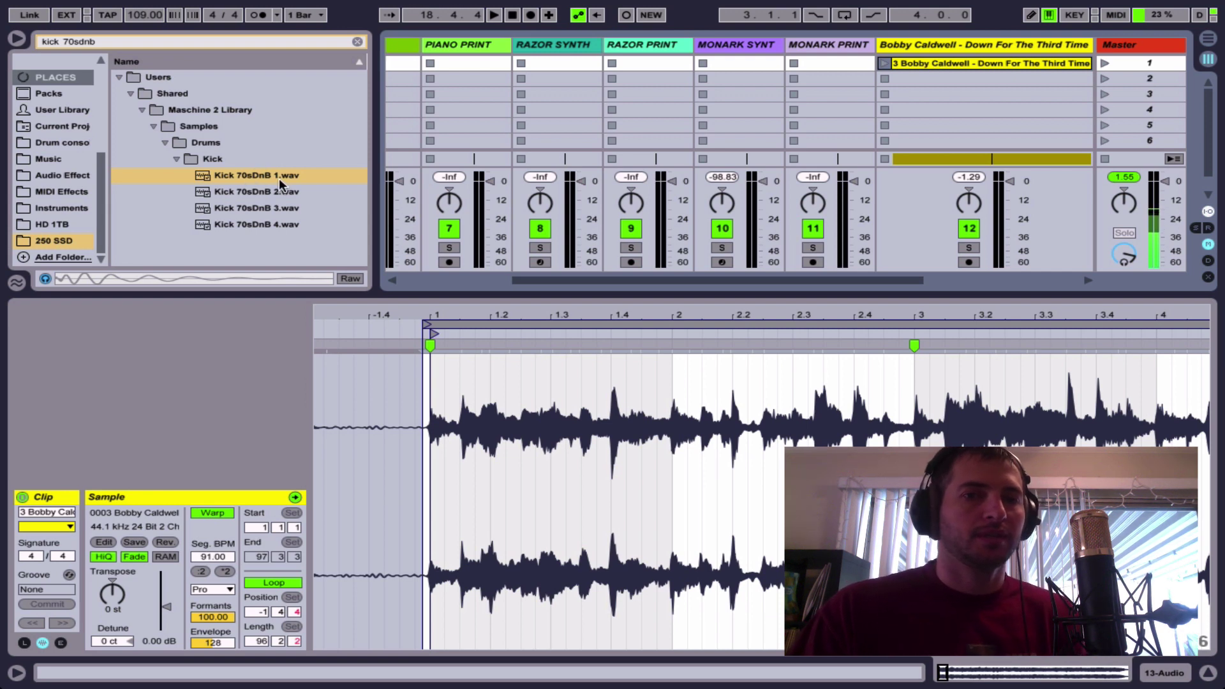
{"action": "left_click", "coordinate": [278, 175]}
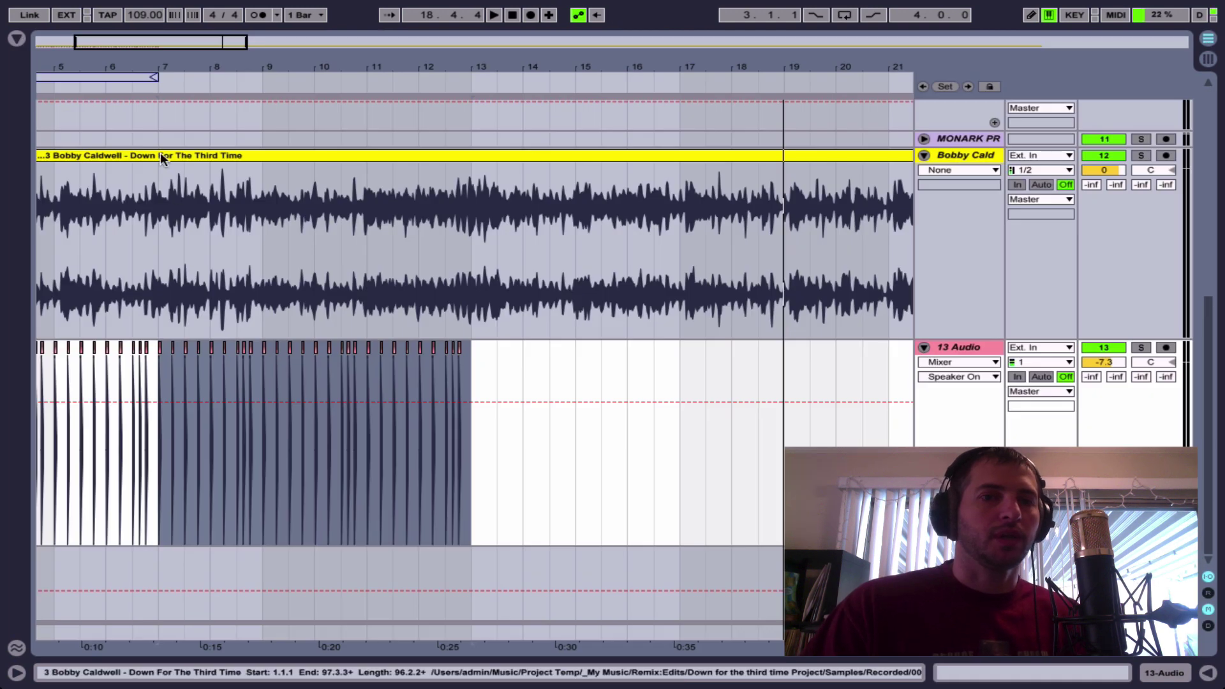
- Zoom in and select the Kick 70sD clips from the song start through bar 3
{"action": "left_click", "coordinate": [160, 152]}
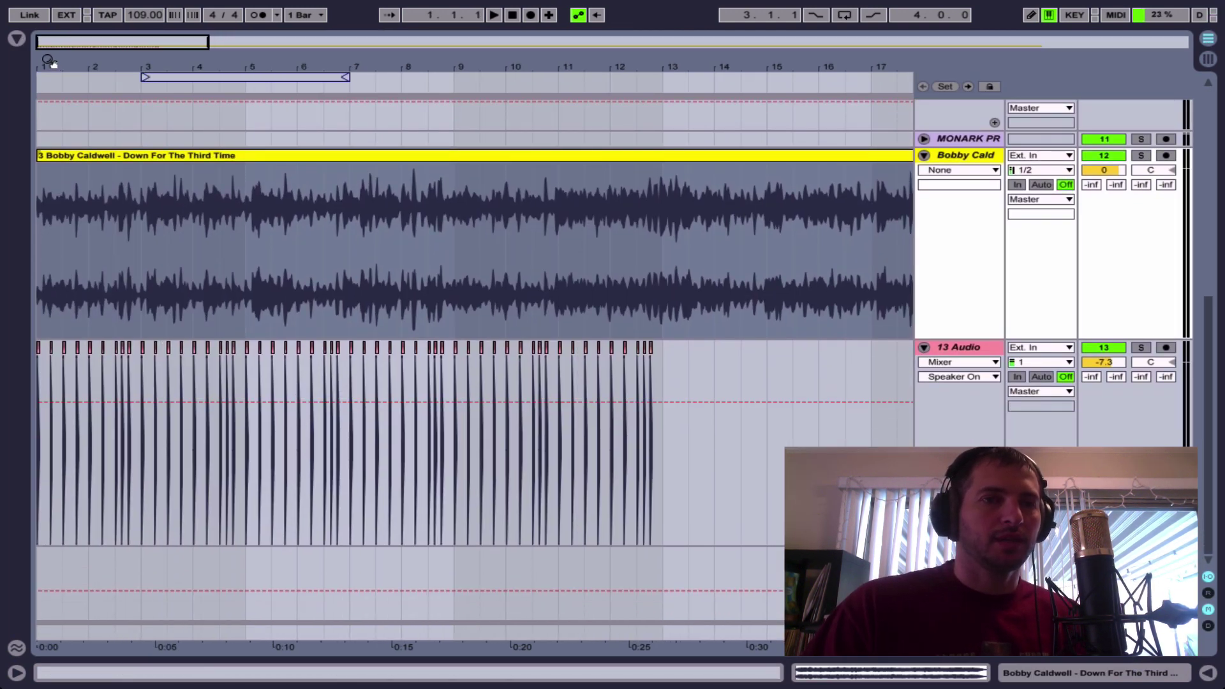
{"action": "left_click_drag", "start_coordinate": [49, 62], "coordinate": [46, 189]}
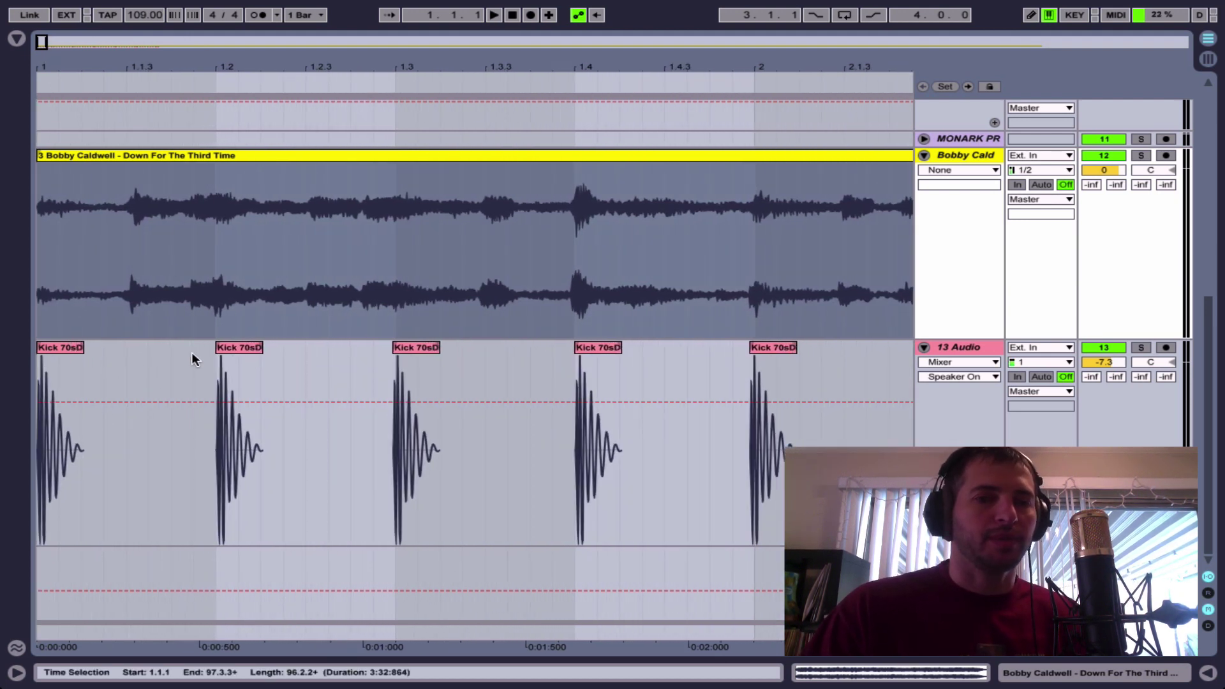
{"action": "left_click", "coordinate": [63, 346]}
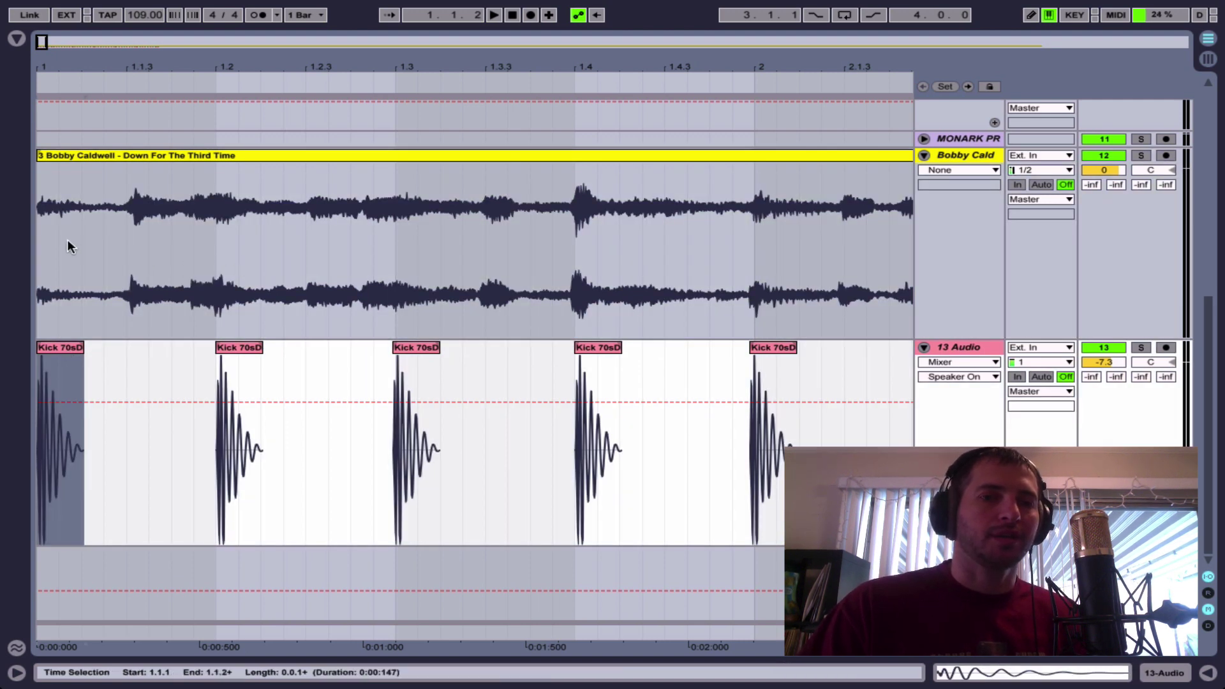
{"action": "mouse_move", "coordinate": [42, 64]}
{"action": "left_mouse_down"}
{"action": "mouse_move", "coordinate": [43, 39]}
{"action": "mouse_move", "coordinate": [46, 394]}
{"action": "left_mouse_up"}
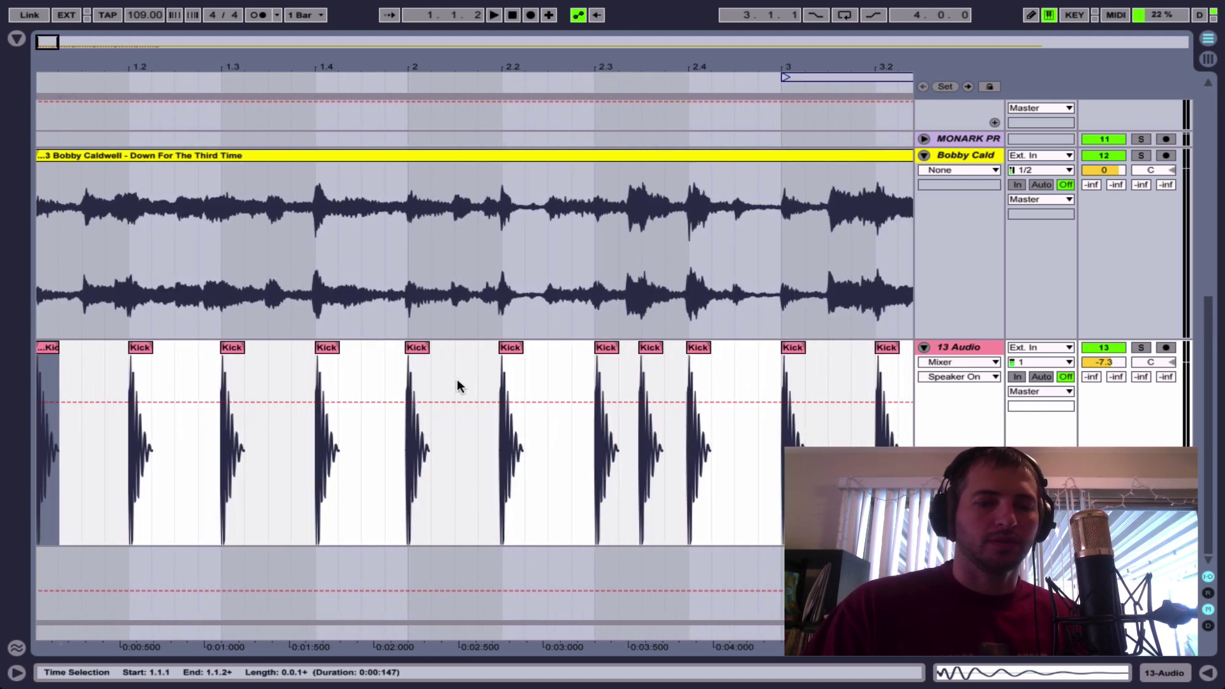
{"action": "left_click", "coordinate": [772, 360], "text": "shift"}
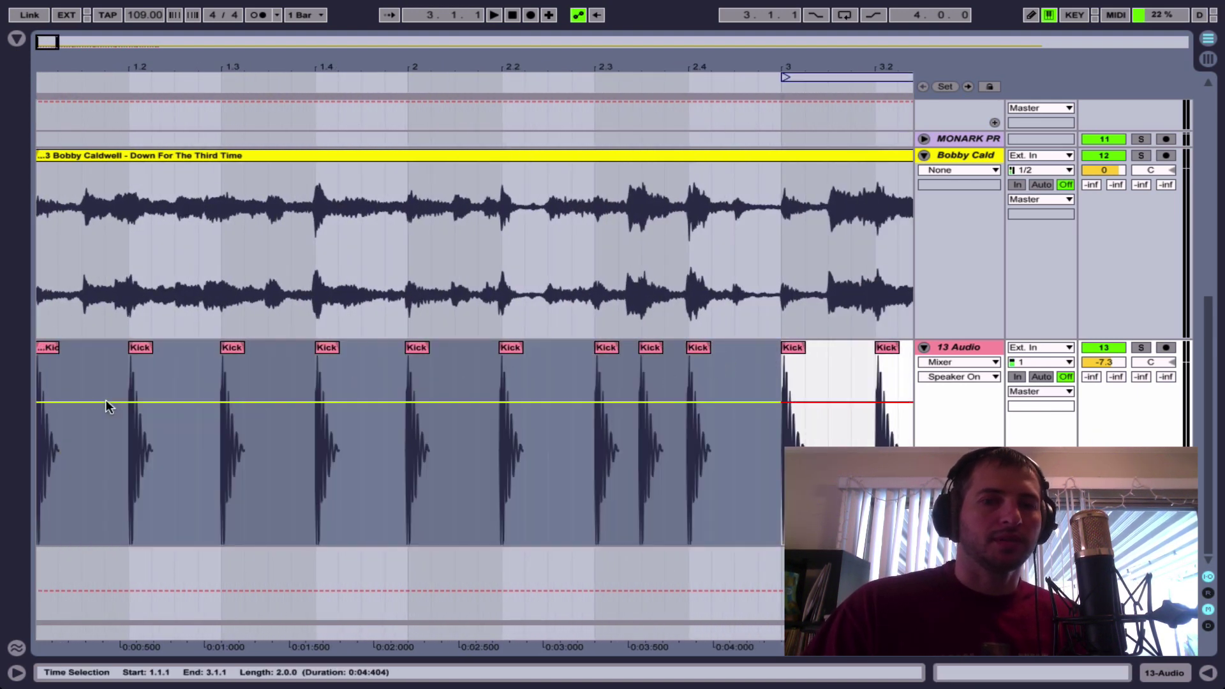
{"action": "left_click", "coordinate": [1142, 348]}
{"action": "key", "text": "space"}
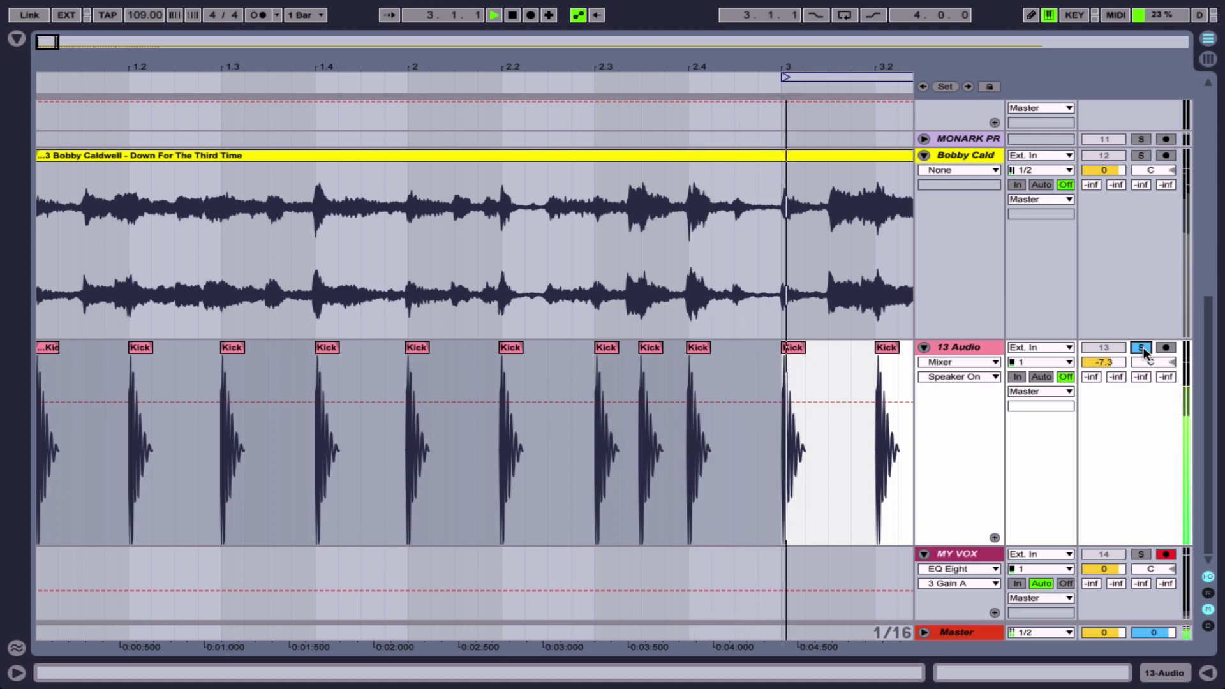
{"action": "key", "text": "space"}
{"action": "left_click", "coordinate": [1142, 348]}
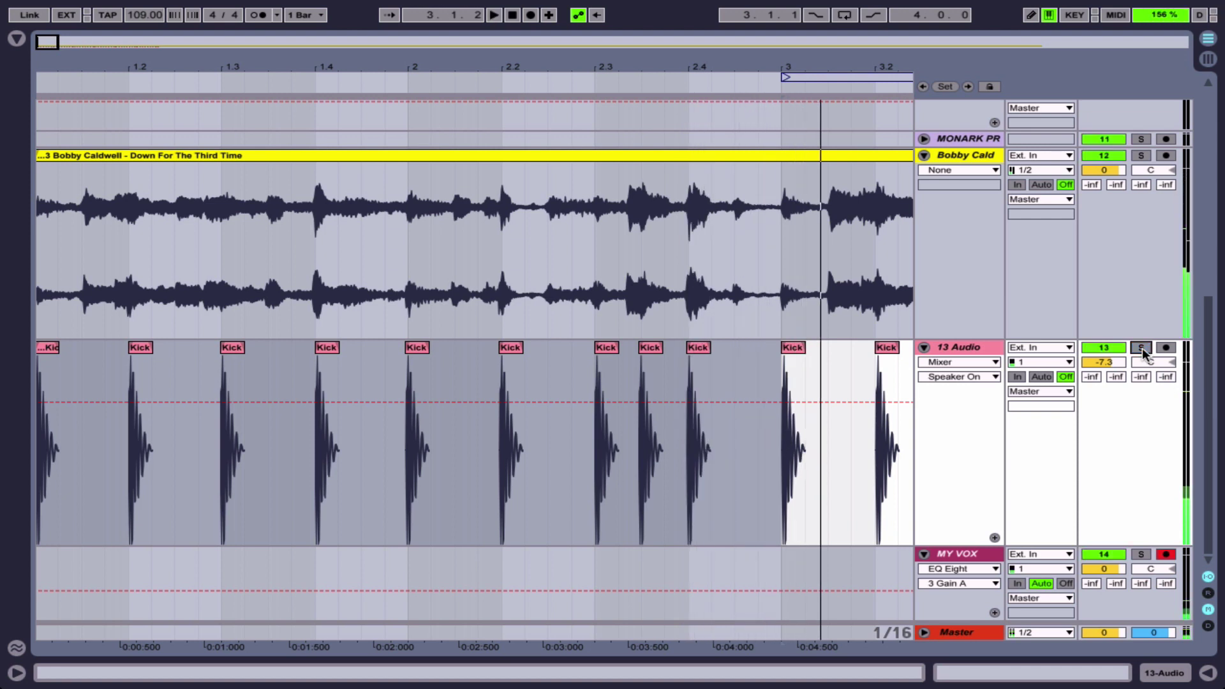
{"action": "left_click", "coordinate": [1140, 155]}
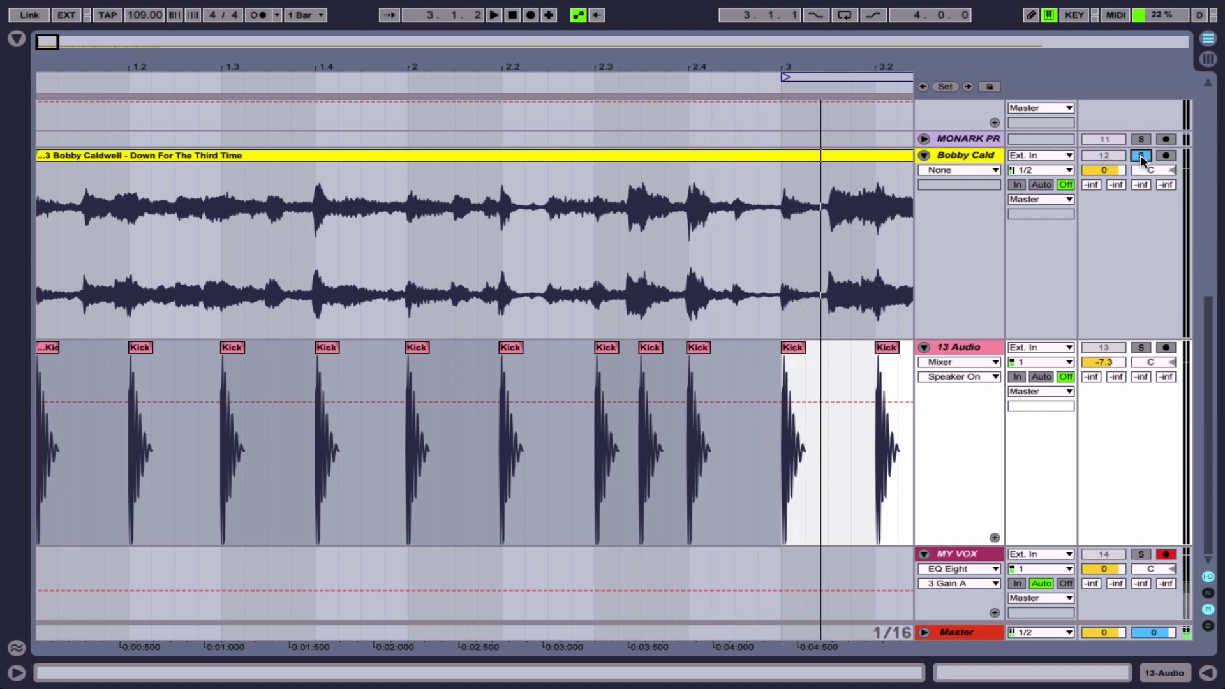
{"action": "key", "text": "space"}
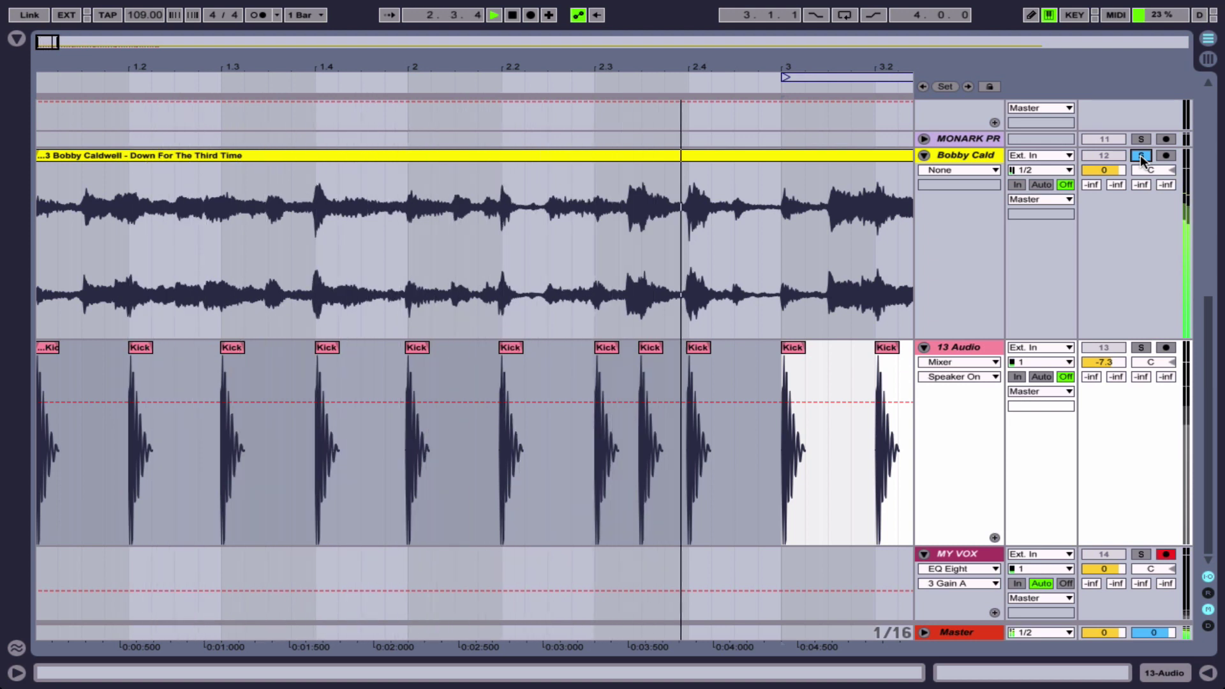
{"action": "left_click", "coordinate": [1142, 155]}
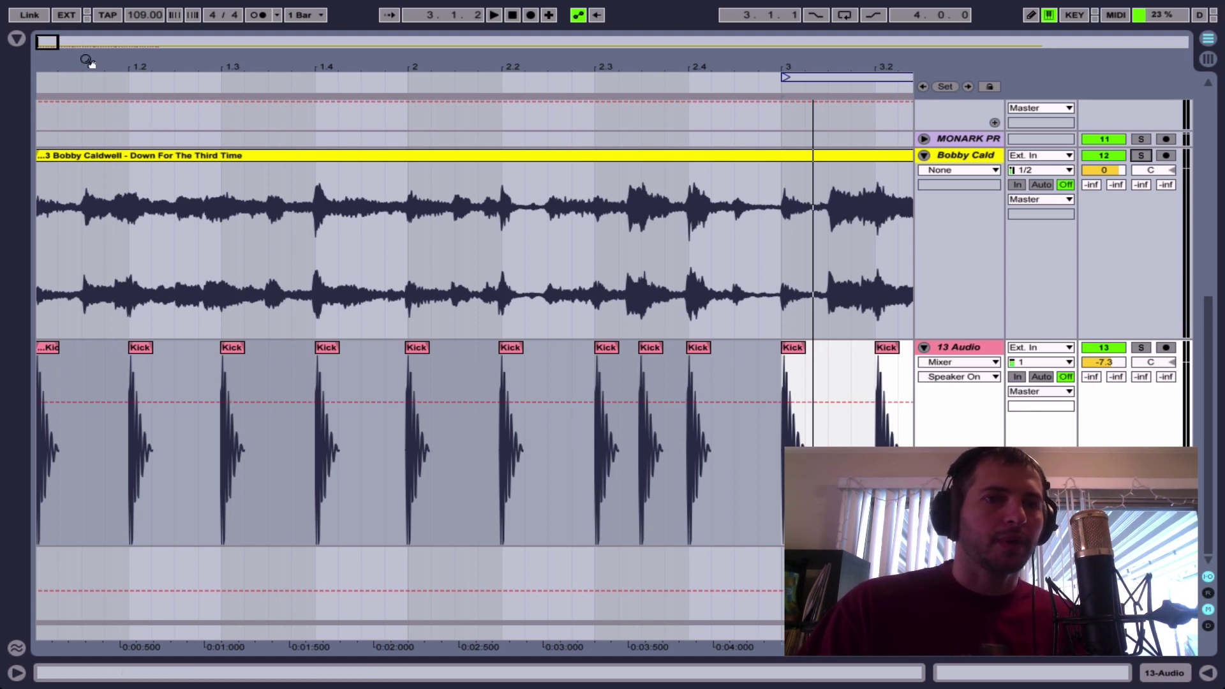
- Zoom into a kick hit and nudge the Kick 70sDnB 1 clip slightly earlier onto the song transient
{"action": "left_click_drag", "start_coordinate": [88, 64], "coordinate": [89, 236]}
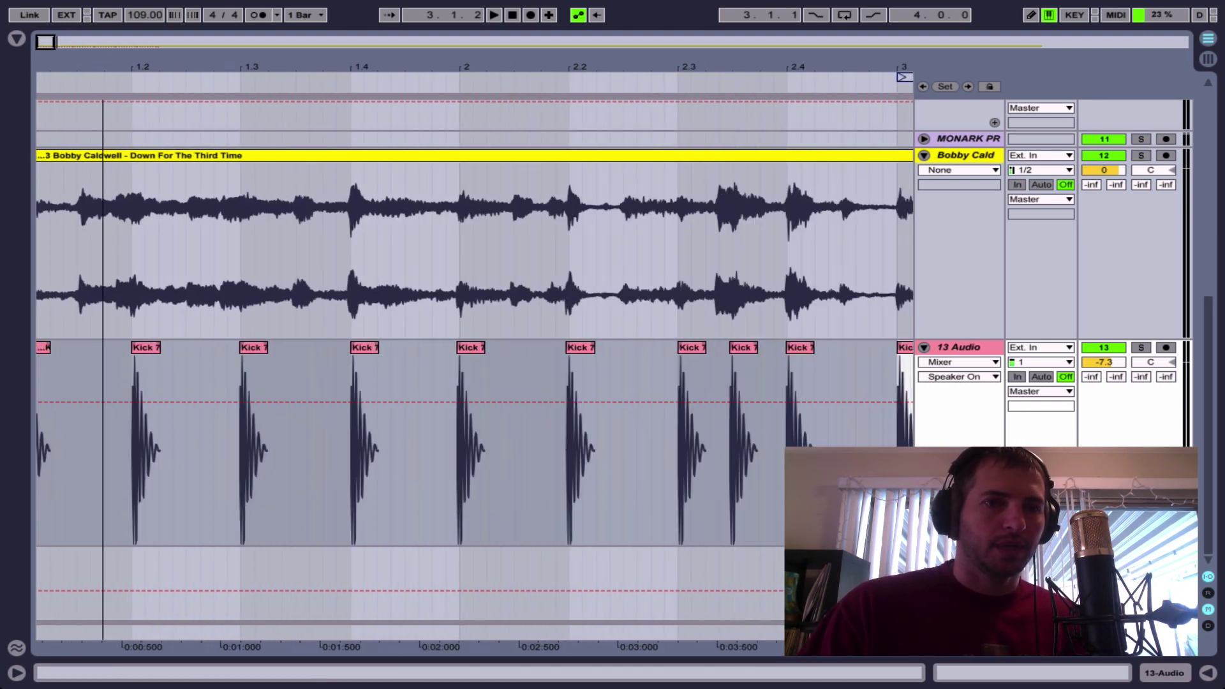
{"action": "left_click_drag", "start_coordinate": [107, 58], "coordinate": [107, 62]}
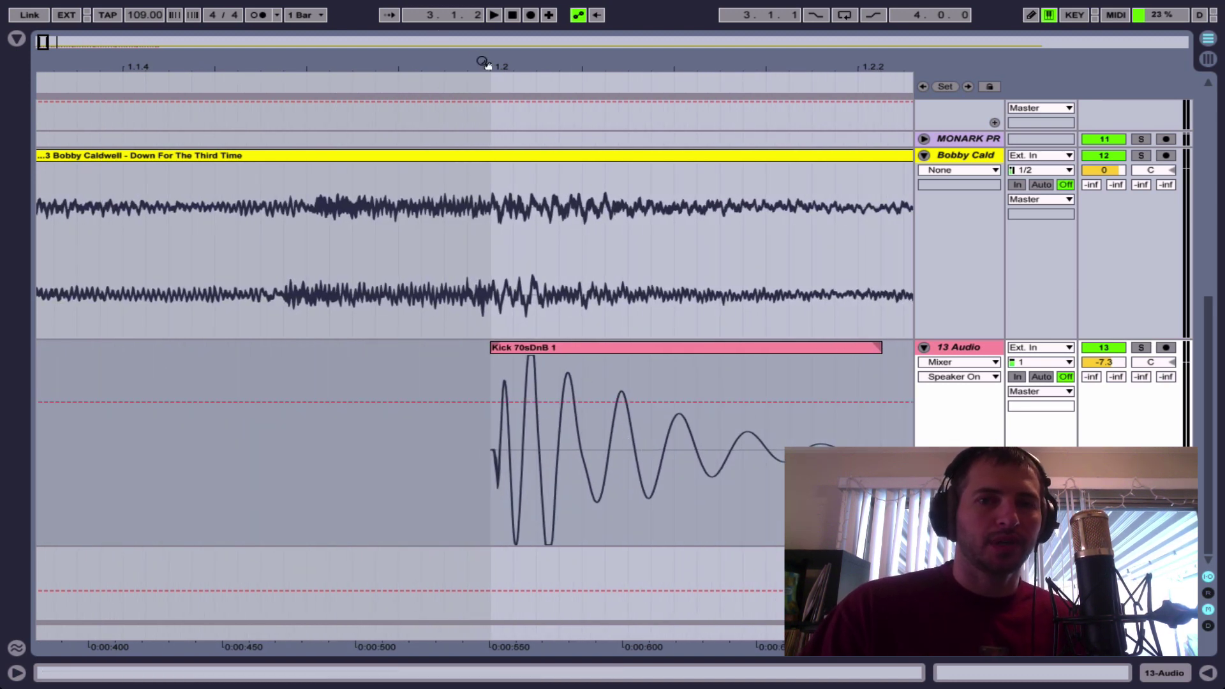
{"action": "left_click_drag", "start_coordinate": [484, 63], "coordinate": [485, 73]}
{"action": "mouse_move", "coordinate": [546, 345]}
{"action": "left_mouse_down"}
{"action": "mouse_move", "coordinate": [508, 347]}
{"action": "mouse_move", "coordinate": [531, 346]}
{"action": "left_mouse_up"}
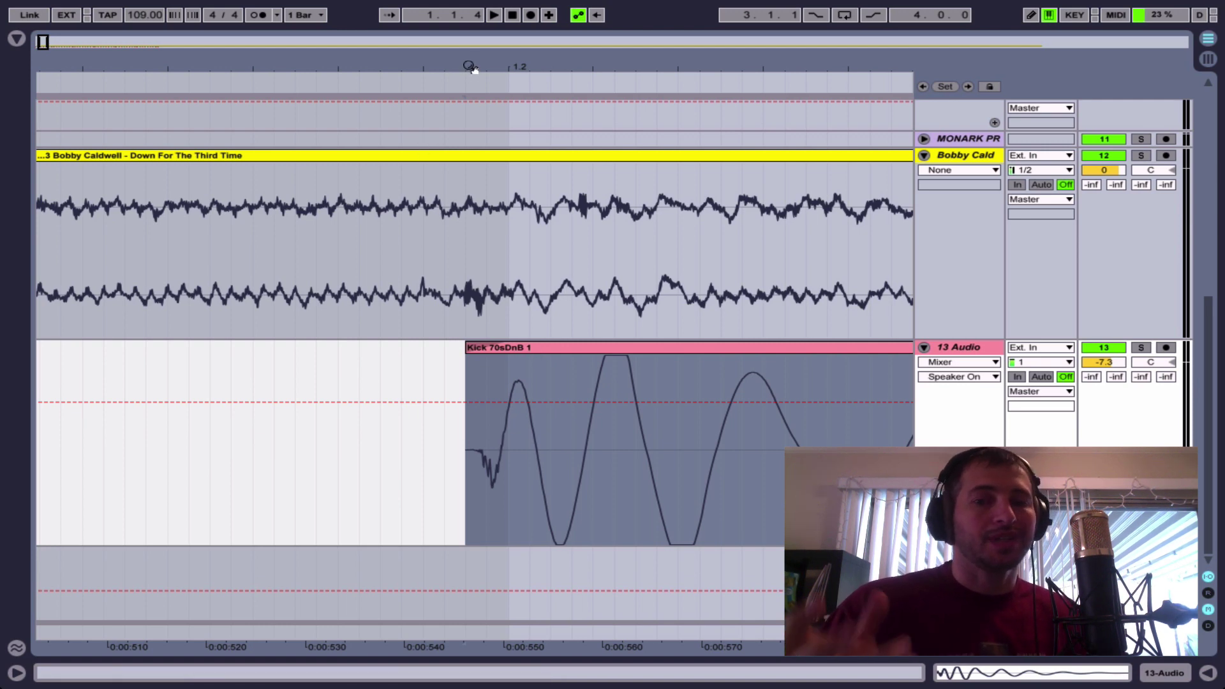
{"action": "left_click", "coordinate": [466, 242]}
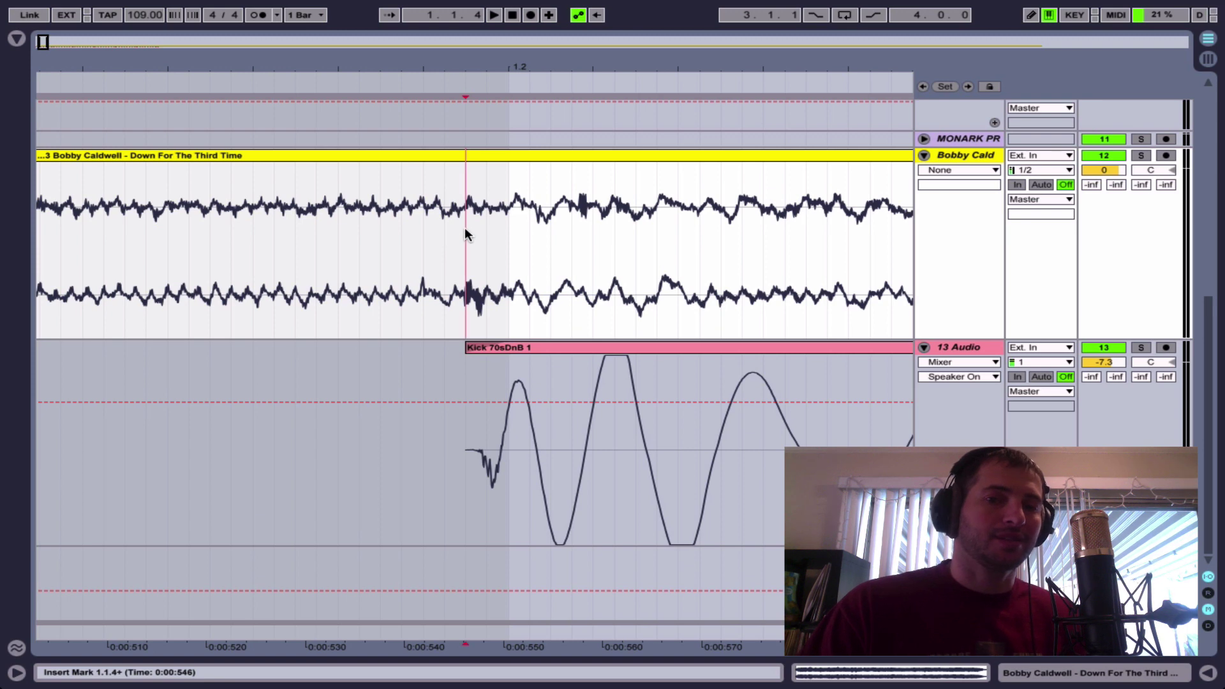
{"action": "left_click_drag", "start_coordinate": [466, 234], "coordinate": [630, 237]}
{"action": "left_click", "coordinate": [480, 352]}
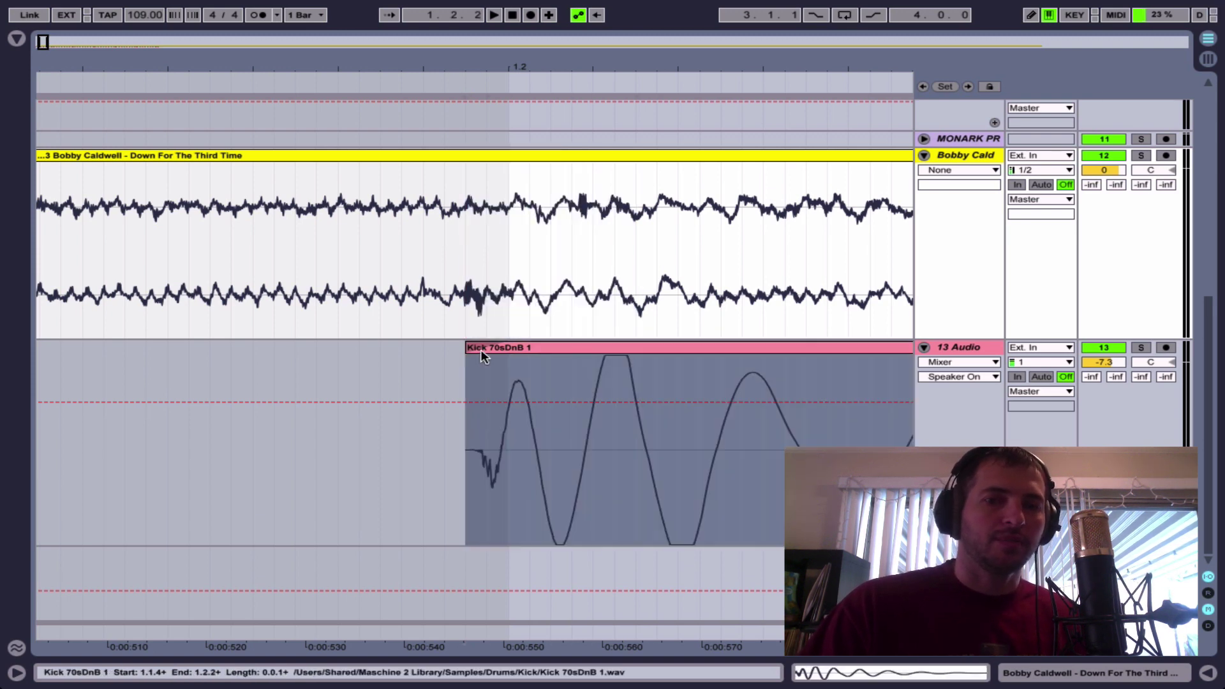
- Zoom out to the first bar and play from the song start to check the alignment
{"action": "left_click_drag", "start_coordinate": [370, 72], "coordinate": [242, 67]}
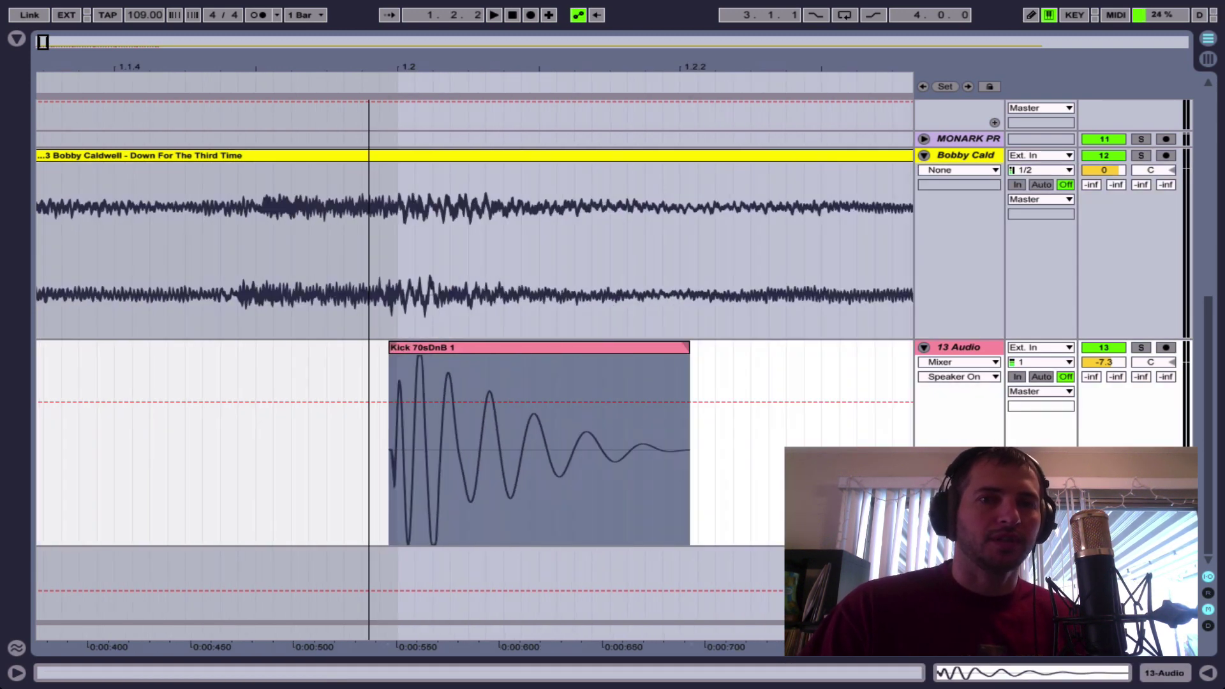
{"action": "left_click", "coordinate": [68, 344]}
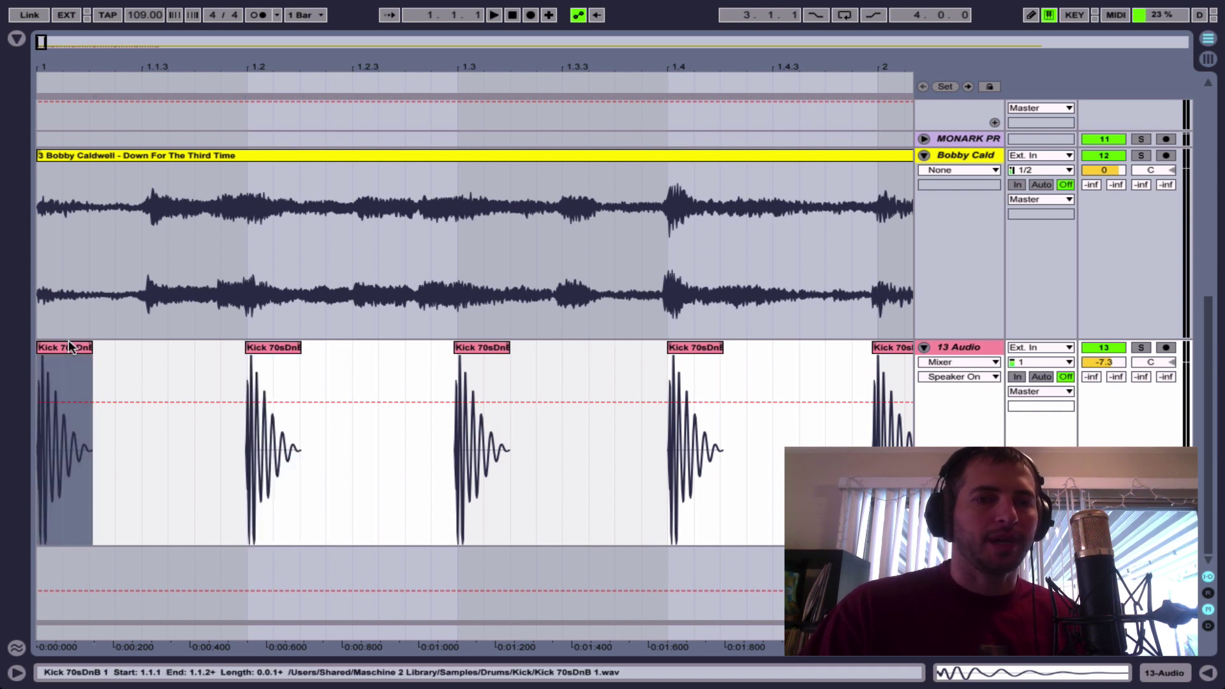
{"action": "key", "text": "space"}
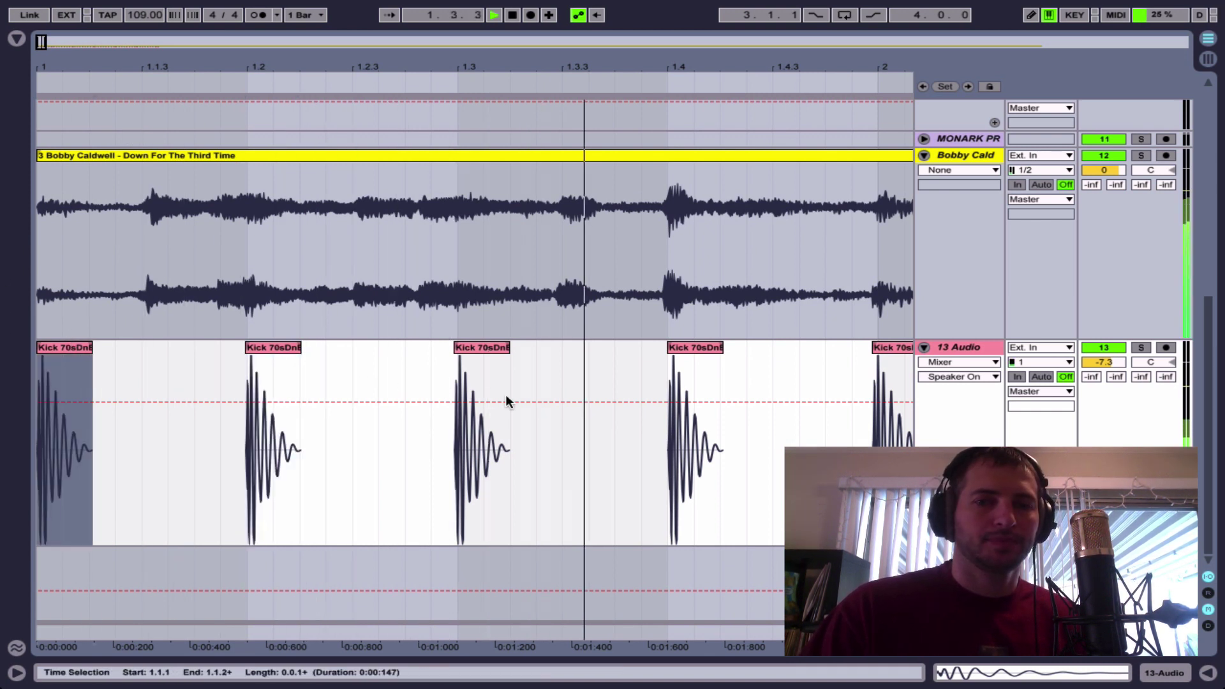
{"action": "key", "text": "space"}
{"action": "key", "text": "space"}
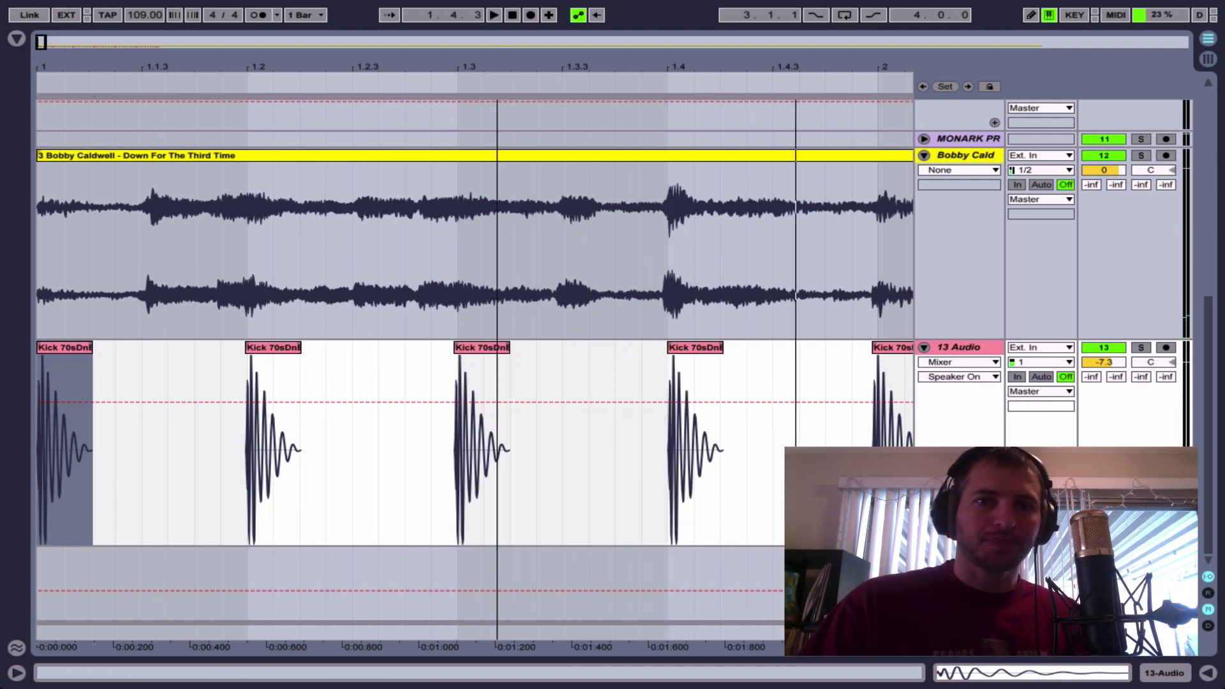
- Check the kick against the song transient near beat 2.4, then select the kicks from bar 3 to 4.3.2
{"action": "left_click_drag", "start_coordinate": [506, 67], "coordinate": [223, 65]}
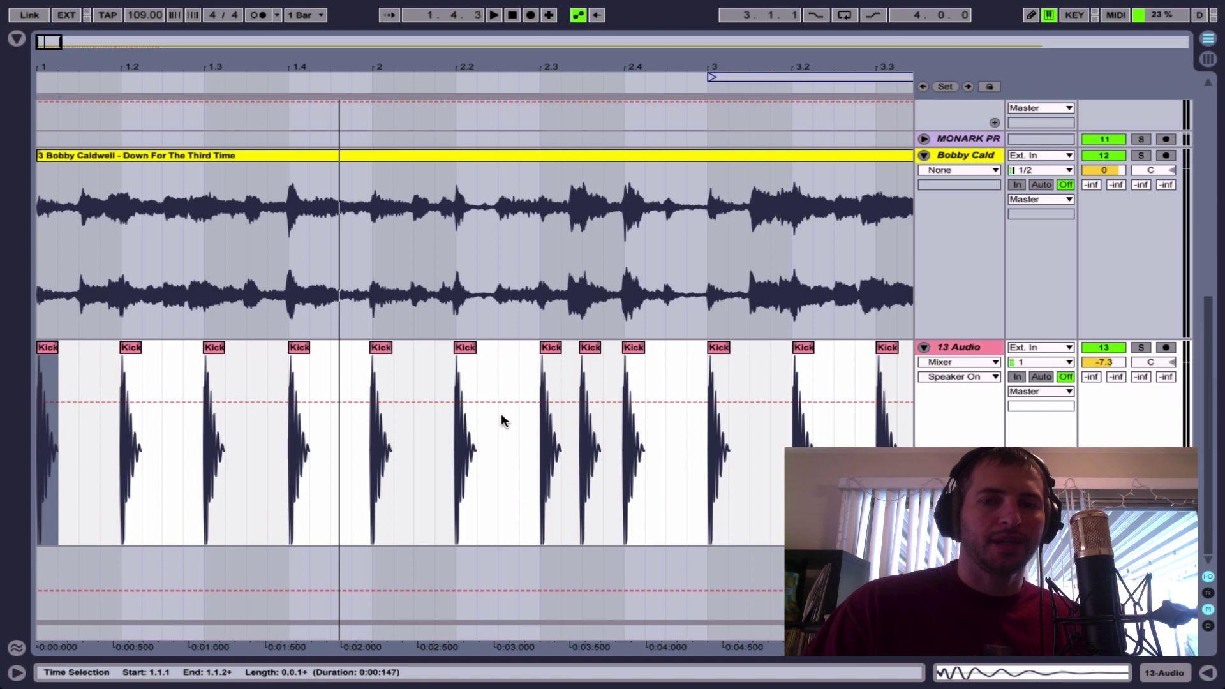
{"action": "left_click", "coordinate": [702, 369], "text": "shift"}
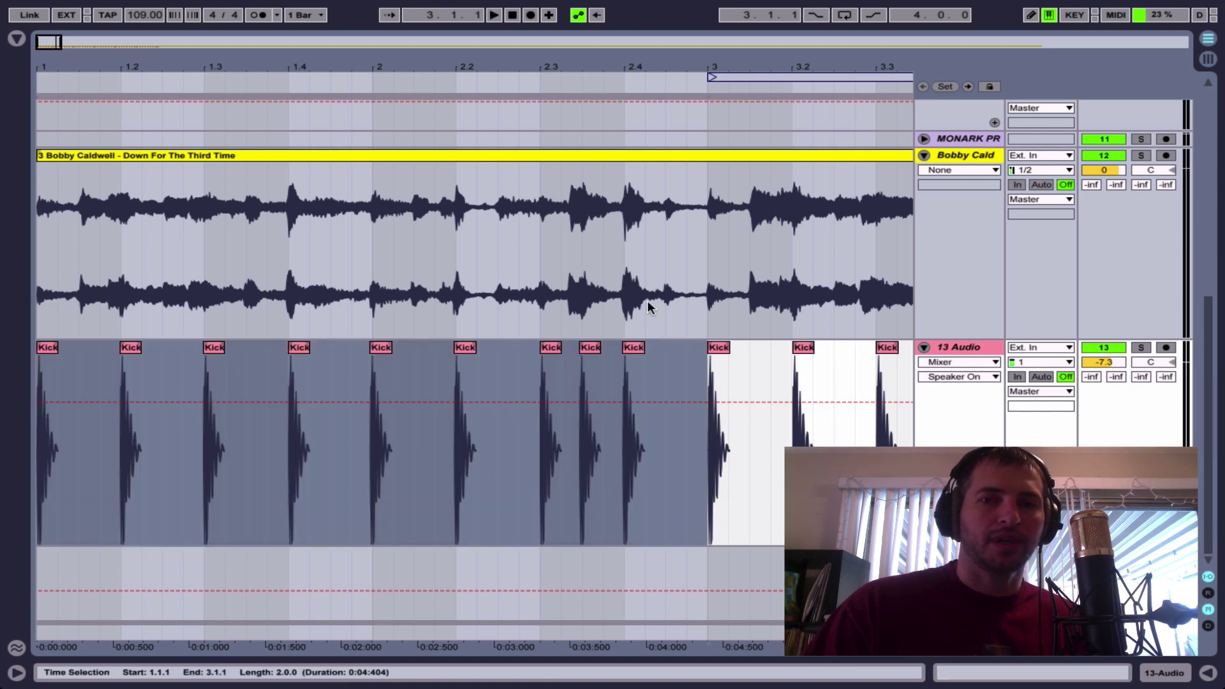
{"action": "left_click_drag", "start_coordinate": [527, 48], "coordinate": [568, 366]}
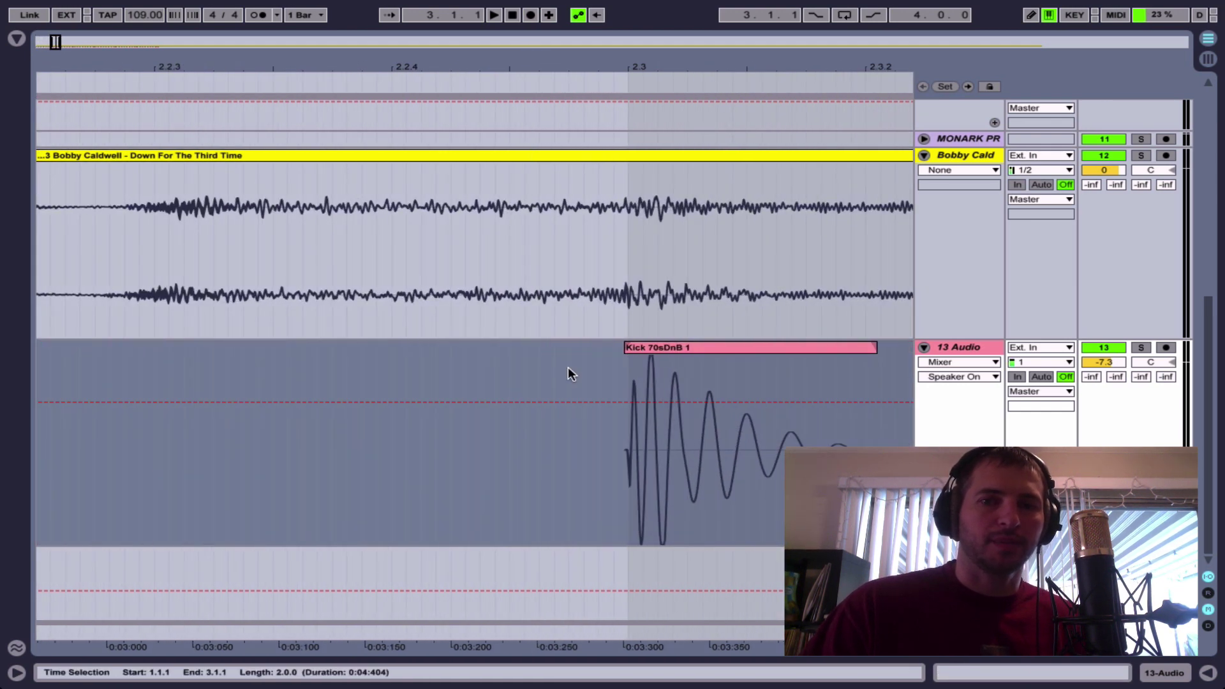
{"action": "scroll", "coordinate": [568, 368], "scroll_direction": "right", "scroll_amount": 5}
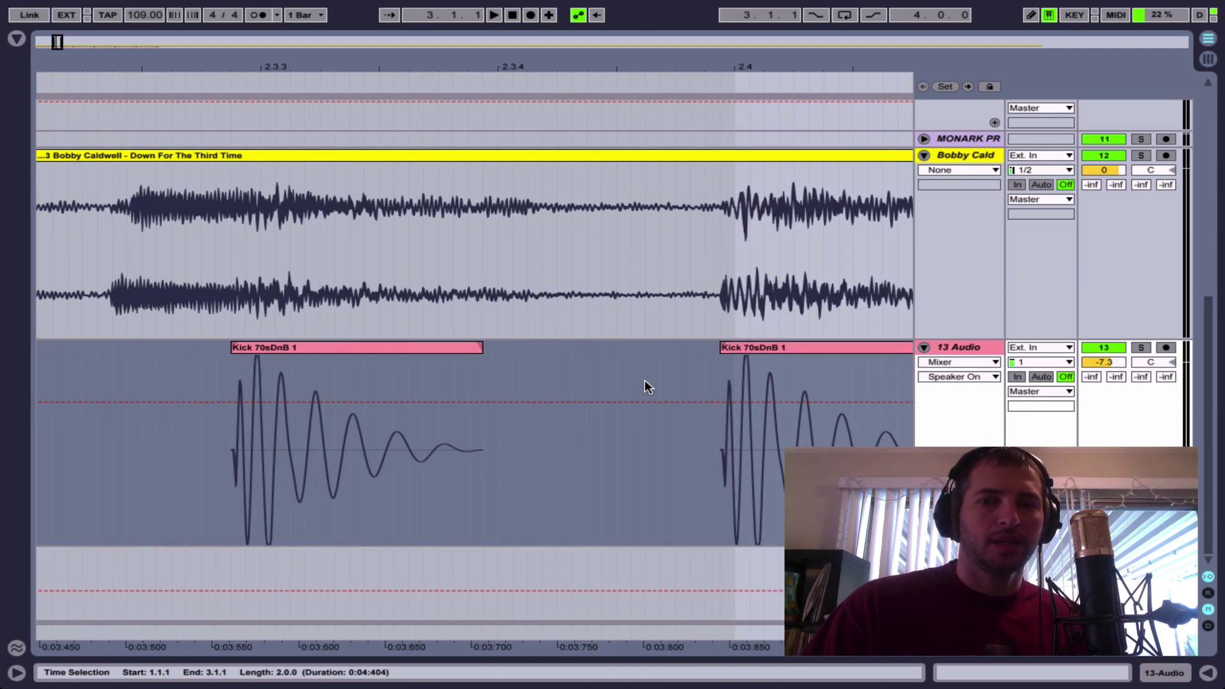
{"action": "scroll", "coordinate": [641, 382], "scroll_direction": "right", "scroll_amount": 5}
{"action": "left_click", "coordinate": [525, 249]}
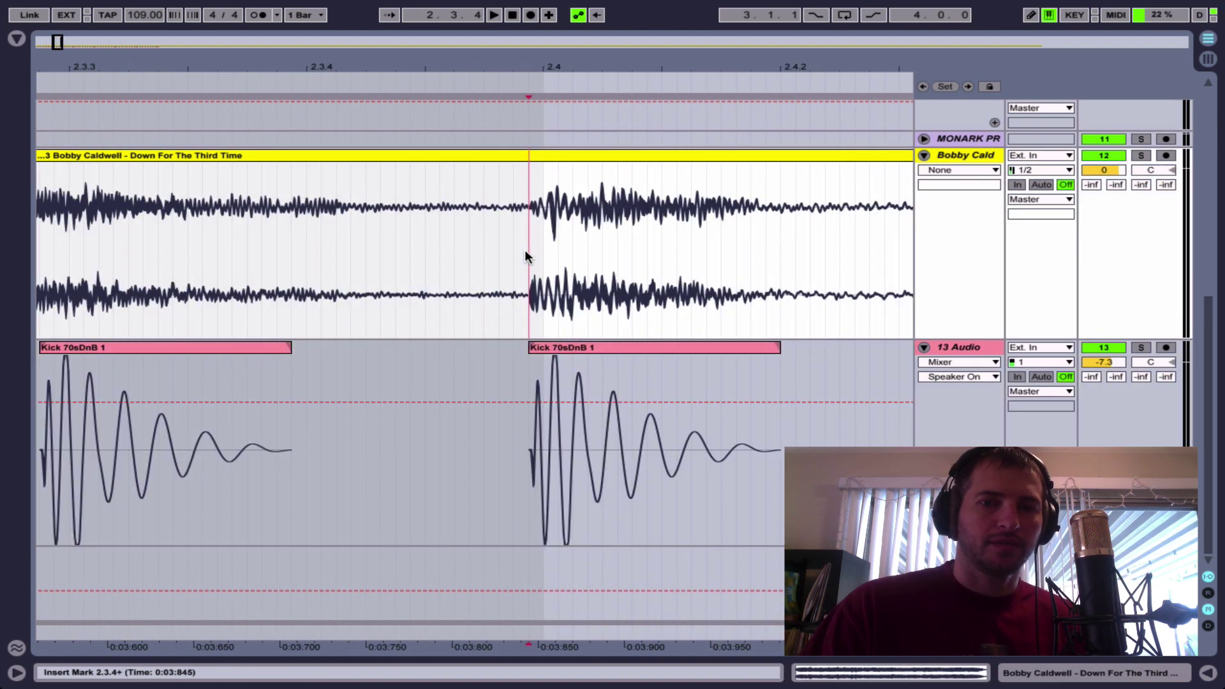
{"action": "mouse_move", "coordinate": [534, 60]}
{"action": "left_mouse_down"}
{"action": "mouse_move", "coordinate": [533, 128]}
{"action": "mouse_move", "coordinate": [462, 192]}
{"action": "left_mouse_up"}
{"action": "key", "text": "minus"}
{"action": "key", "text": "minus"}
{"action": "key", "text": "minus"}
{"action": "key", "text": "minus"}
{"action": "key", "text": "minus"}
{"action": "key", "text": "minus"}
{"action": "key", "text": "minus"}
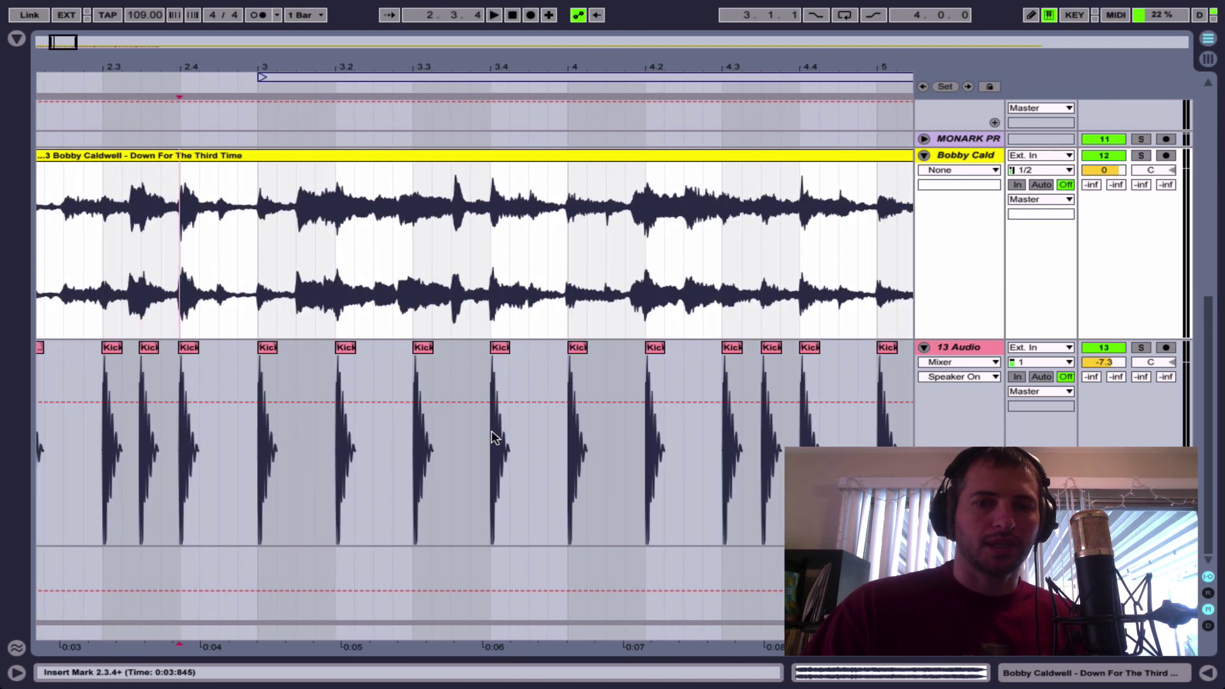
{"action": "scroll", "coordinate": [491, 437], "scroll_direction": "right", "scroll_amount": 5}
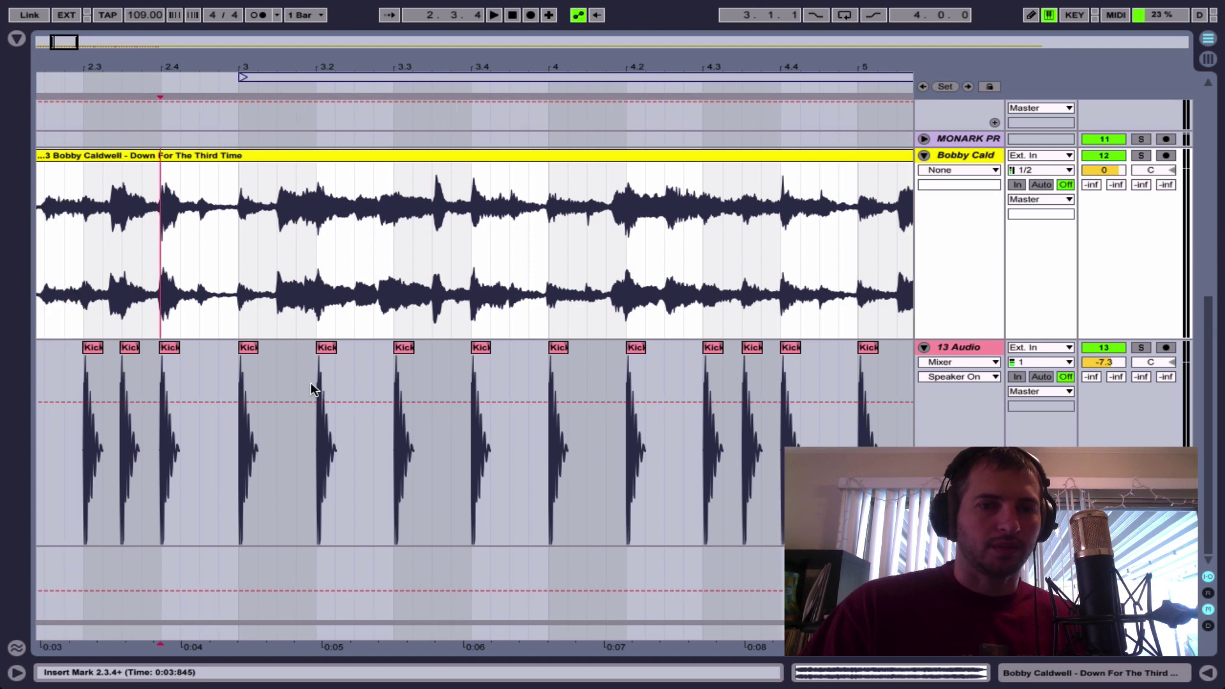
{"action": "mouse_move", "coordinate": [237, 373]}
{"action": "left_mouse_down"}
{"action": "mouse_move", "coordinate": [243, 383]}
{"action": "mouse_move", "coordinate": [685, 404]}
{"action": "mouse_move", "coordinate": [723, 396]}
{"action": "left_mouse_up"}
- Select the run of kick clips from the song start to bar 13
{"action": "key", "text": "minus"}
{"action": "key", "text": "minus"}
{"action": "key", "text": "minus"}
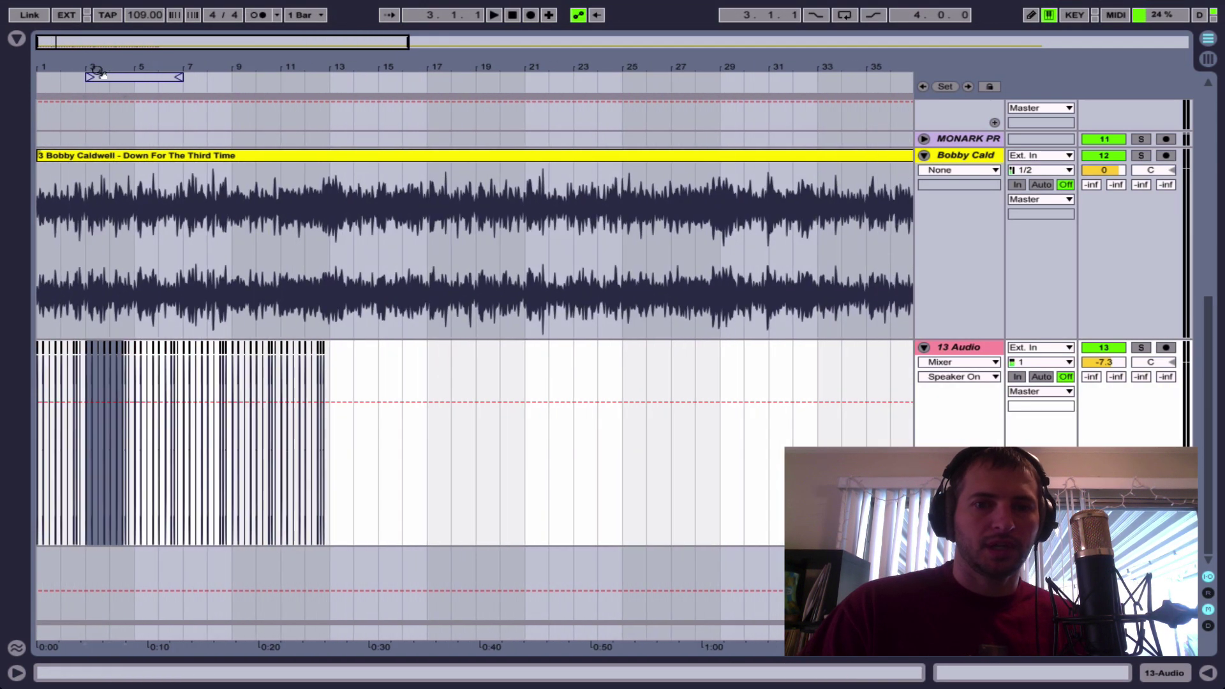
{"action": "left_click_drag", "start_coordinate": [249, 66], "coordinate": [249, 115]}
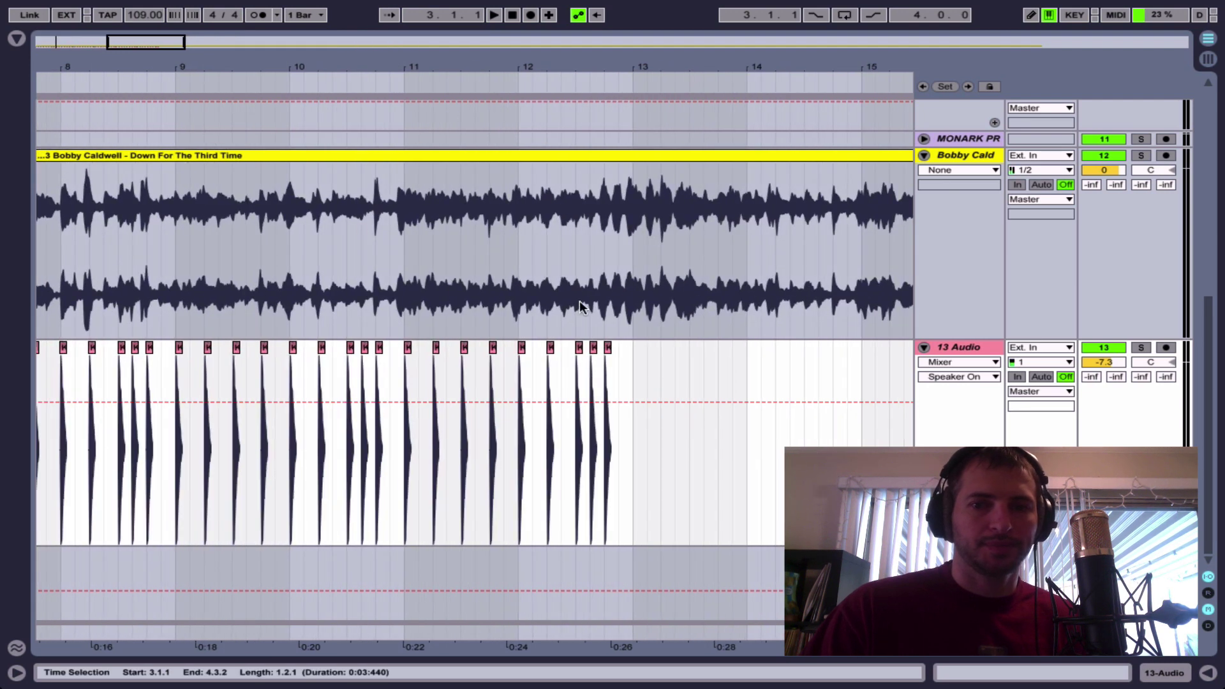
{"action": "left_click_drag", "start_coordinate": [632, 359], "coordinate": [19, 367]}
{"action": "scroll", "coordinate": [86, 366], "scroll_direction": "left", "scroll_amount": 5}
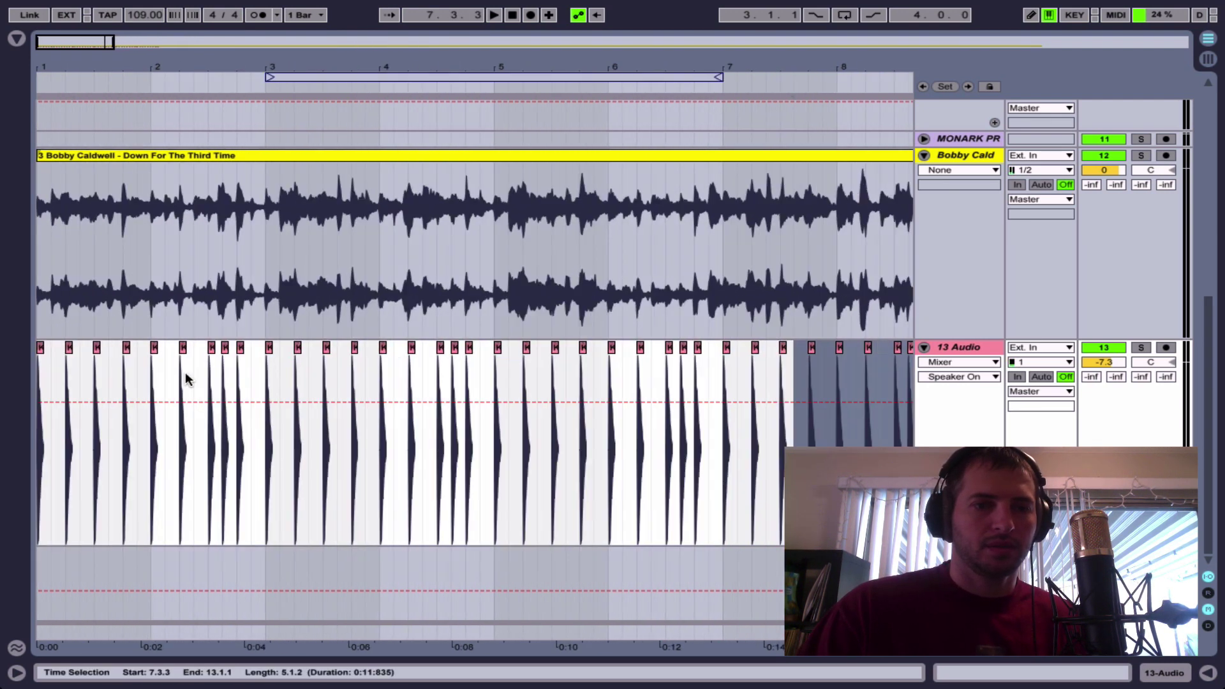
{"action": "left_click", "coordinate": [41, 358], "text": "shift"}
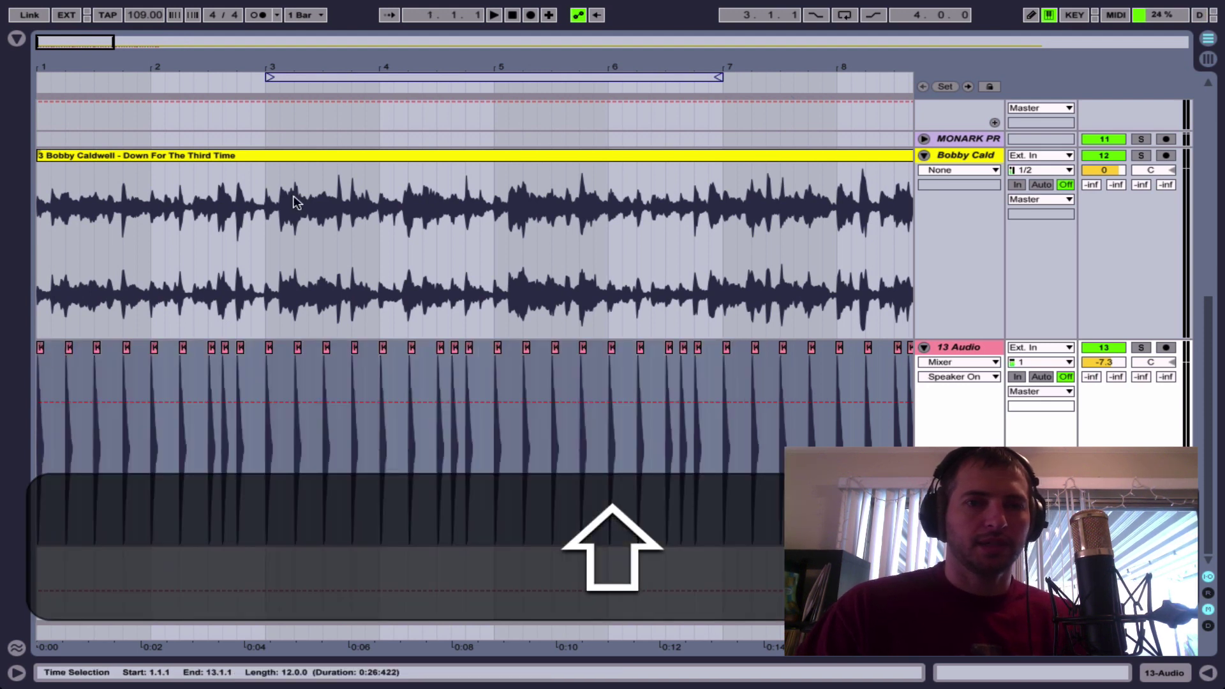
{"action": "left_click_drag", "start_coordinate": [360, 61], "coordinate": [114, 61]}
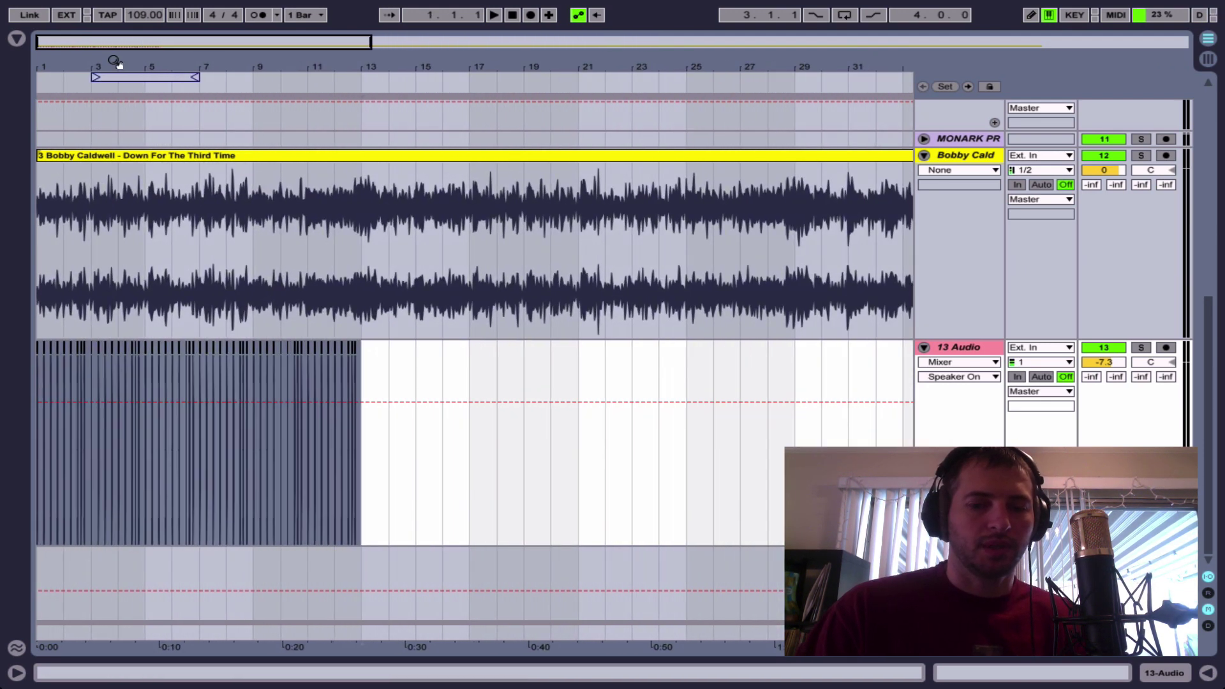
- Duplicate the kick clips three times toward the song's end, then inspect the kick at bar 4.3
{"action": "key", "text": "super+d"}
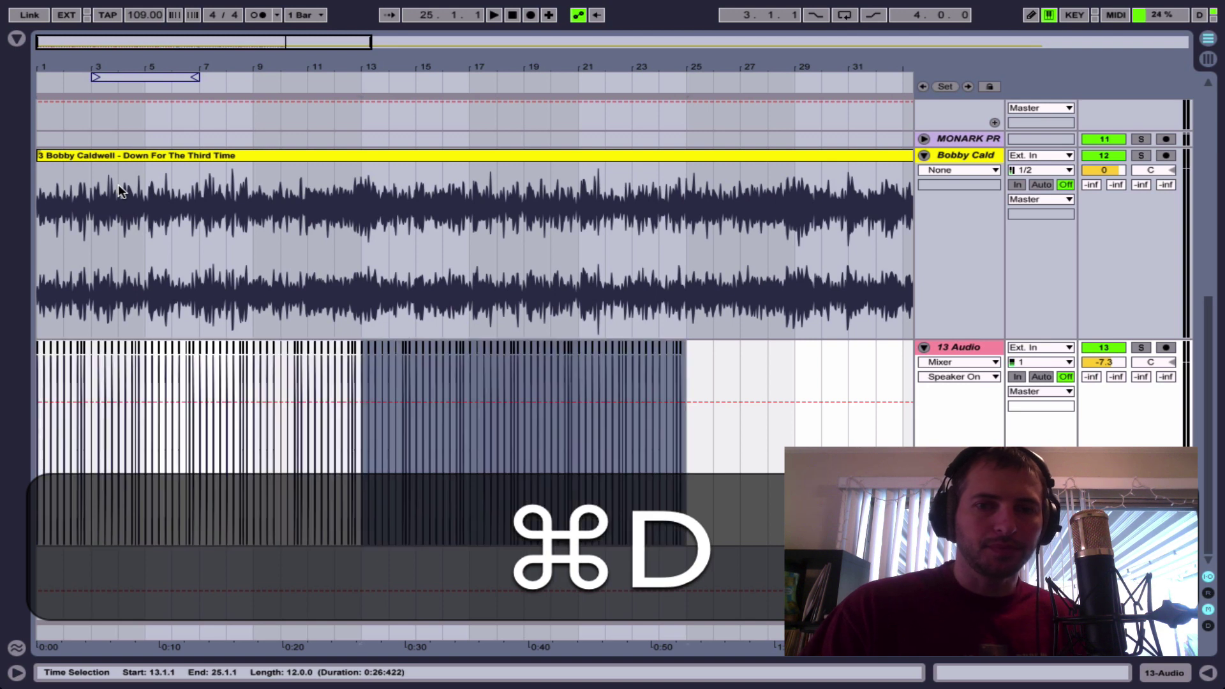
{"action": "key", "text": "super+d"}
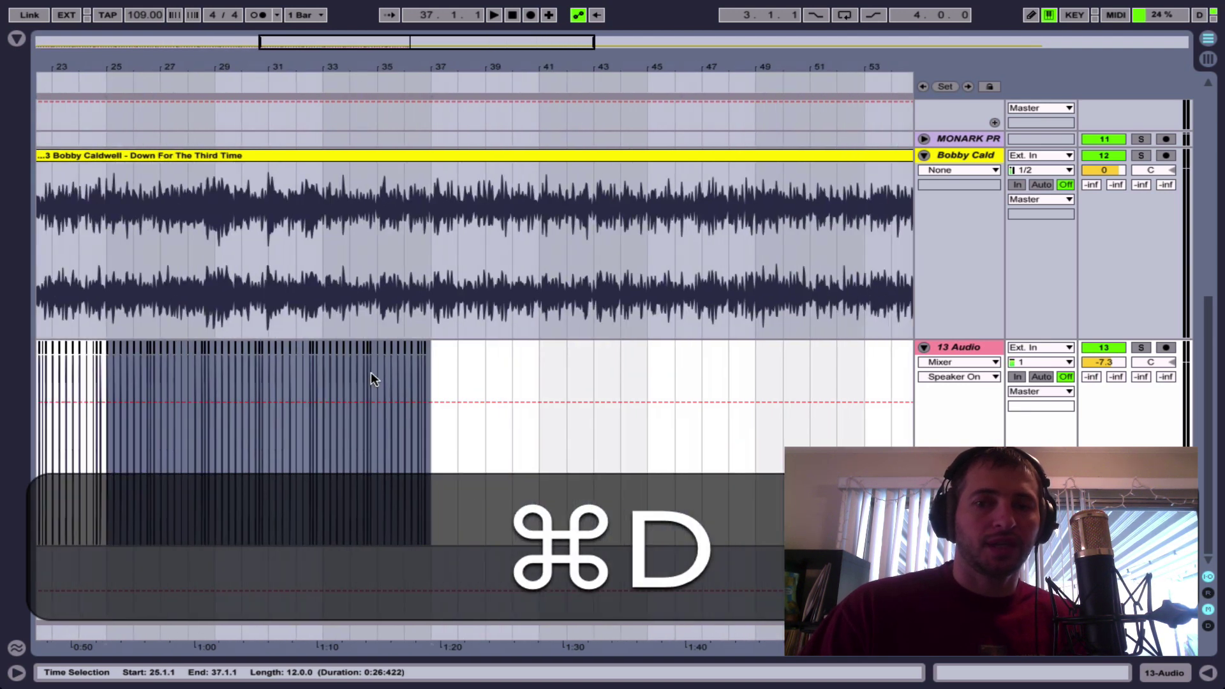
{"action": "key", "text": "super+d"}
{"action": "key", "text": "super+d"}
{"action": "key", "text": "super+d"}
{"action": "key", "text": "super+d"}
{"action": "key", "text": "super+d"}
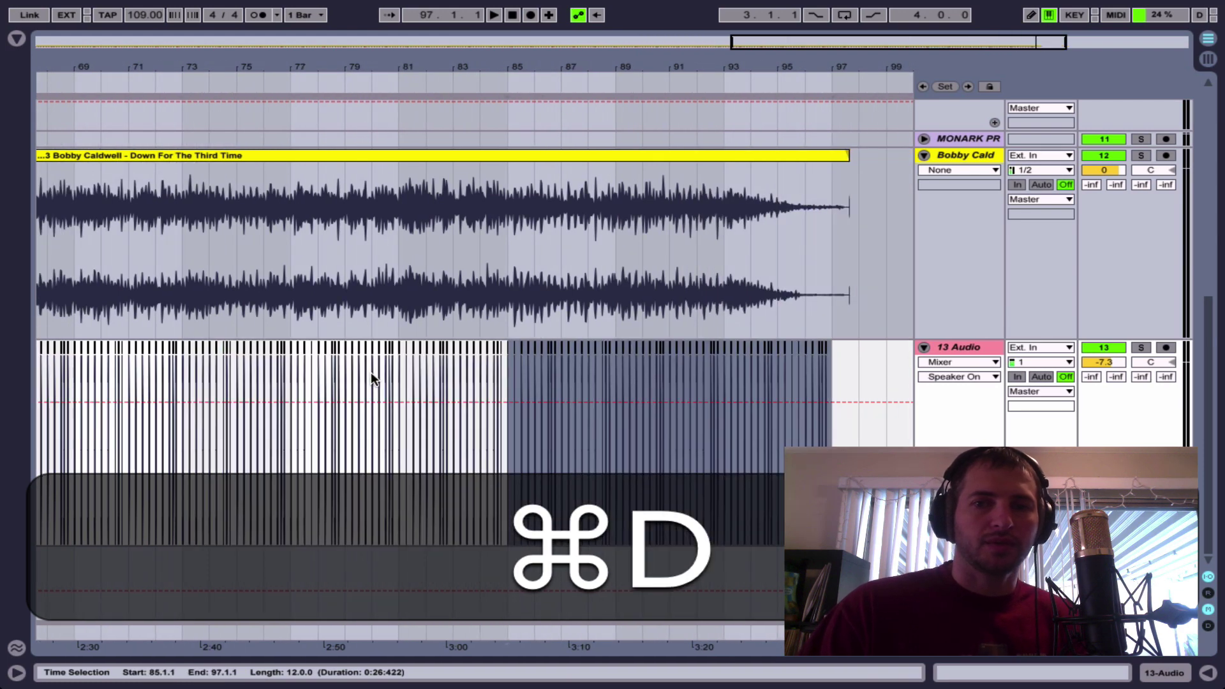
{"action": "scroll", "coordinate": [445, 440], "scroll_direction": "left", "scroll_amount": 10}
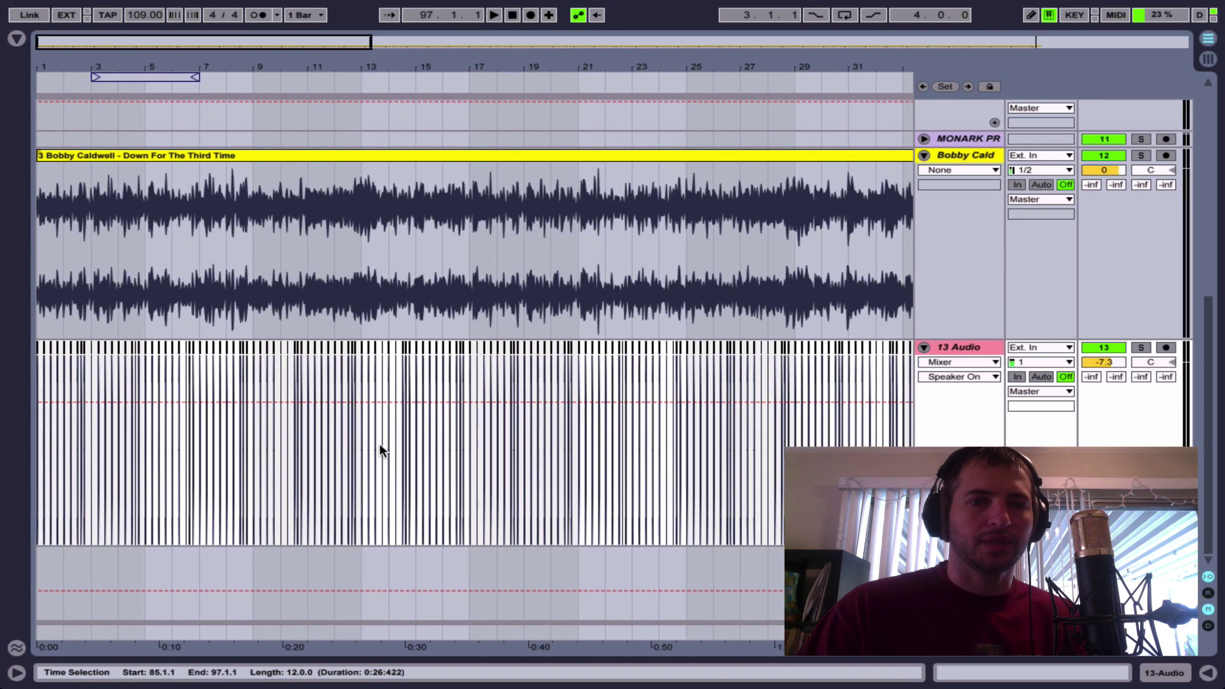
{"action": "left_click_drag", "start_coordinate": [126, 60], "coordinate": [258, 355]}
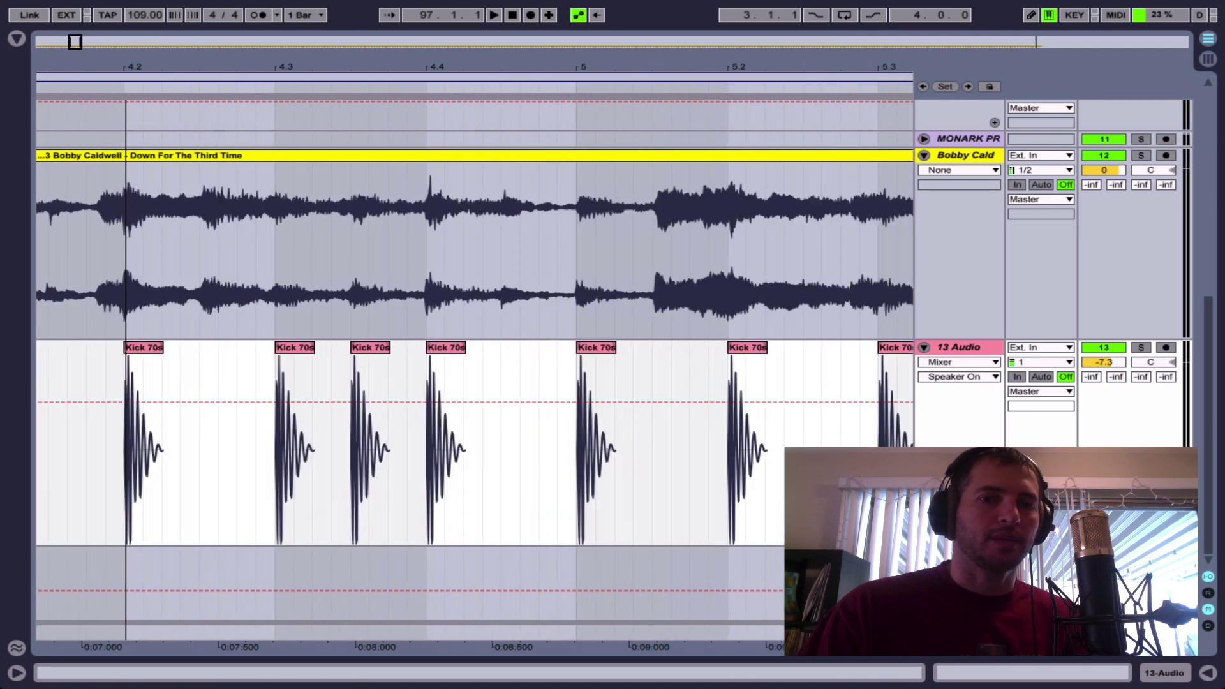
{"action": "left_click", "coordinate": [293, 347]}
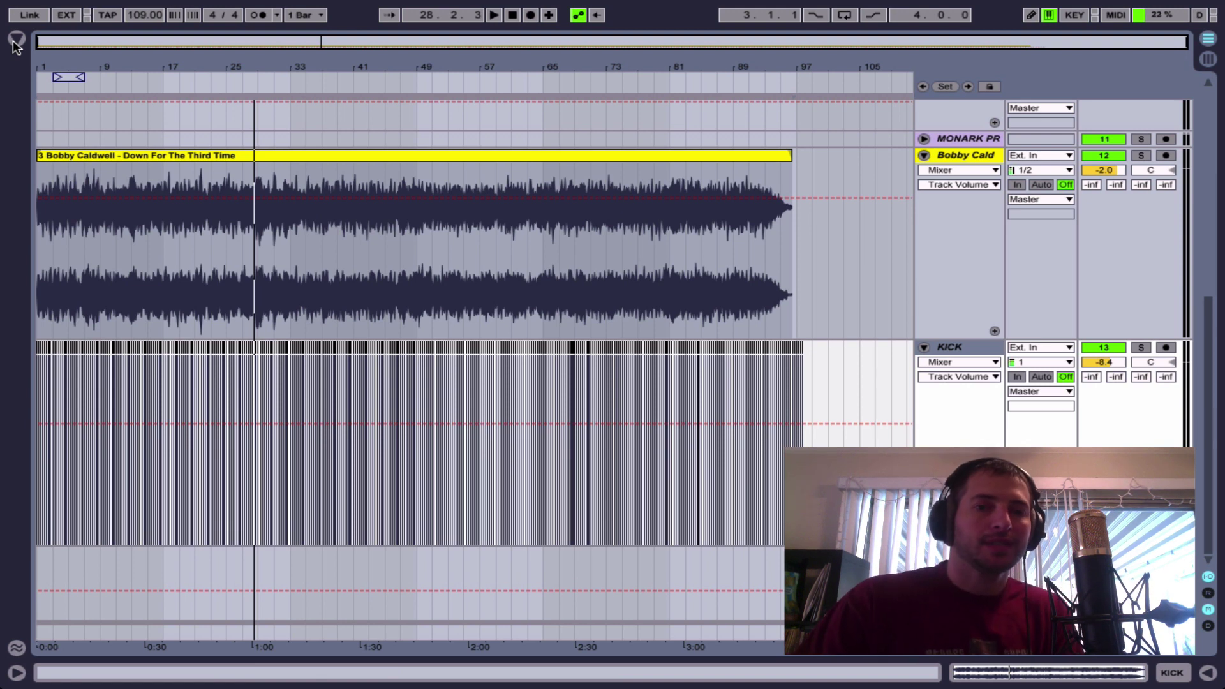
- Add EQ Eight from the Audio Effects browser to the Bobby Caldwell track
{"action": "left_click", "coordinate": [16, 40]}
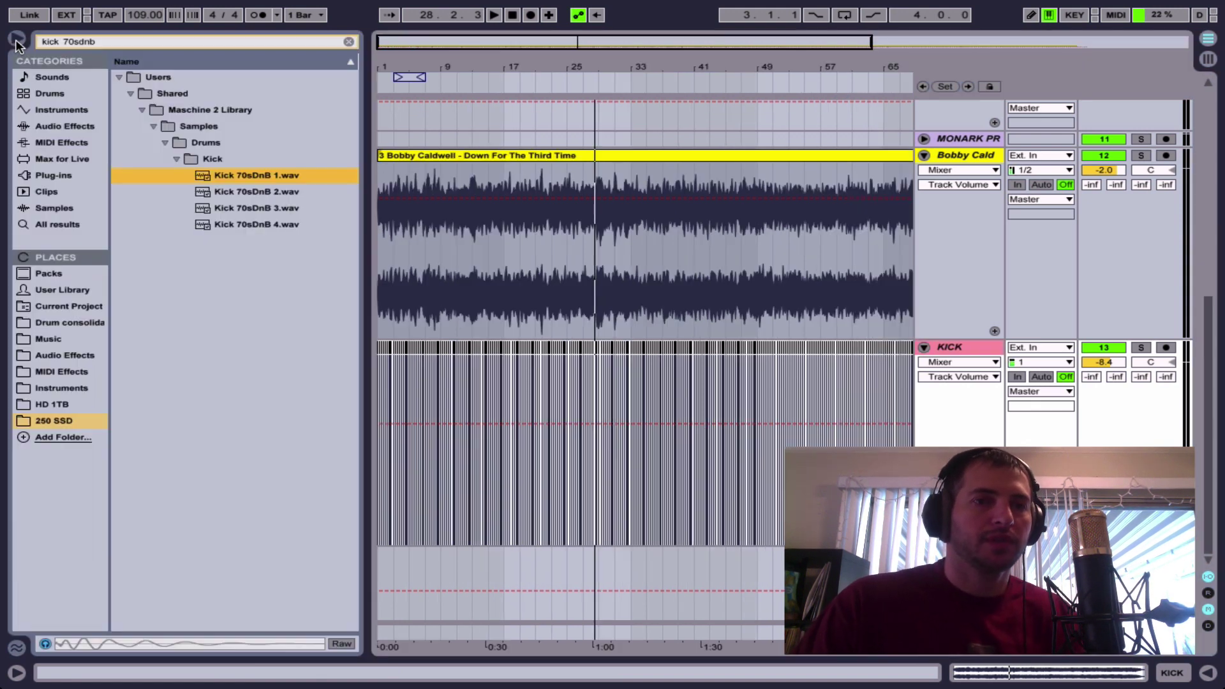
{"action": "left_click", "coordinate": [66, 126]}
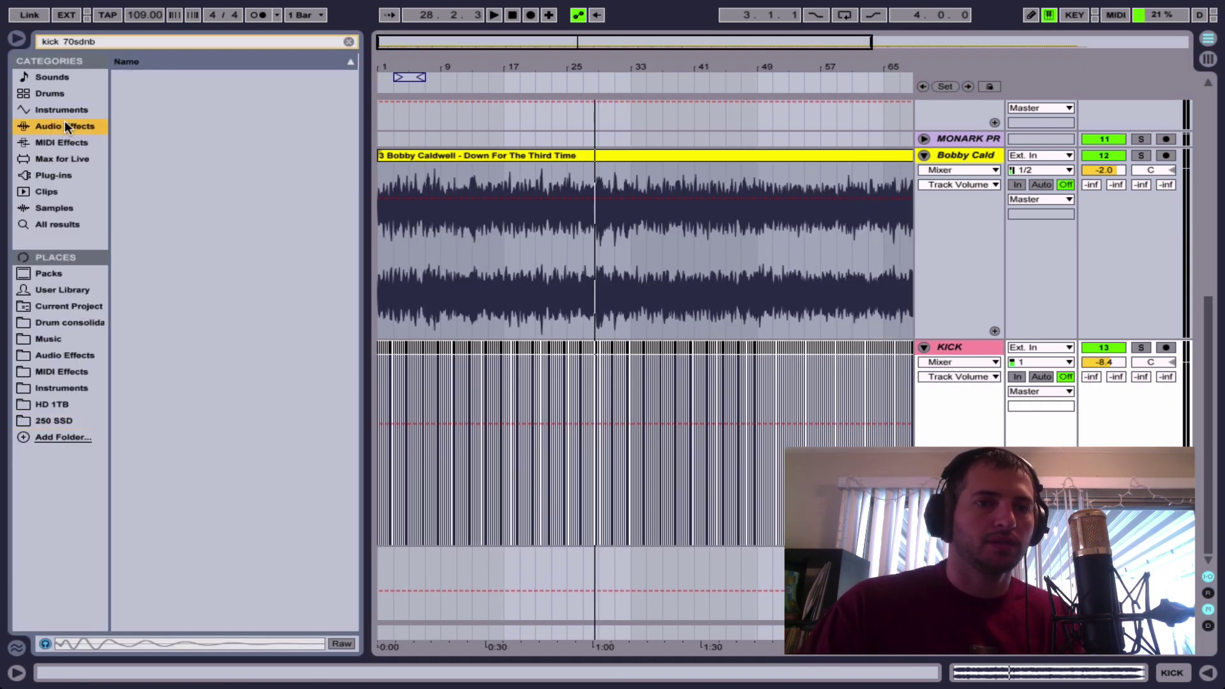
{"action": "left_click", "coordinate": [349, 42]}
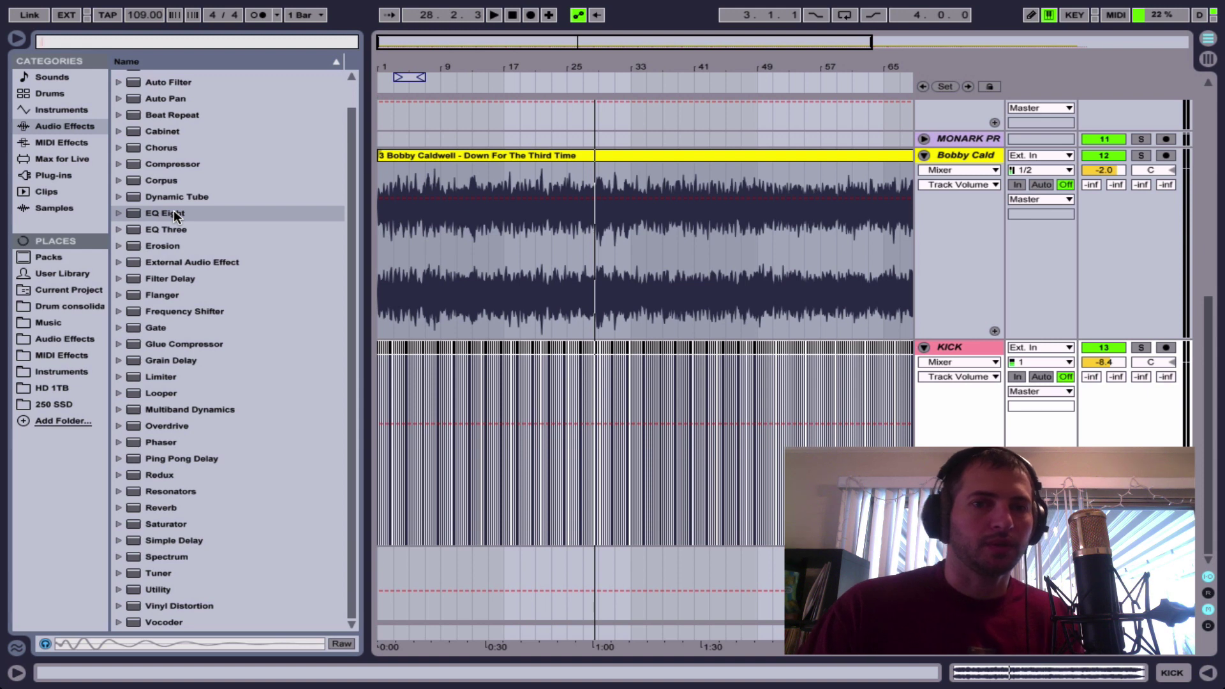
{"action": "mouse_move", "coordinate": [172, 210]}
{"action": "left_mouse_down"}
{"action": "mouse_move", "coordinate": [444, 198]}
{"action": "mouse_move", "coordinate": [465, 170]}
{"action": "left_mouse_up"}
- With the song soloed, make EQ band 1 a 48 dB low cut at about 51 Hz
{"action": "key", "text": "space"}
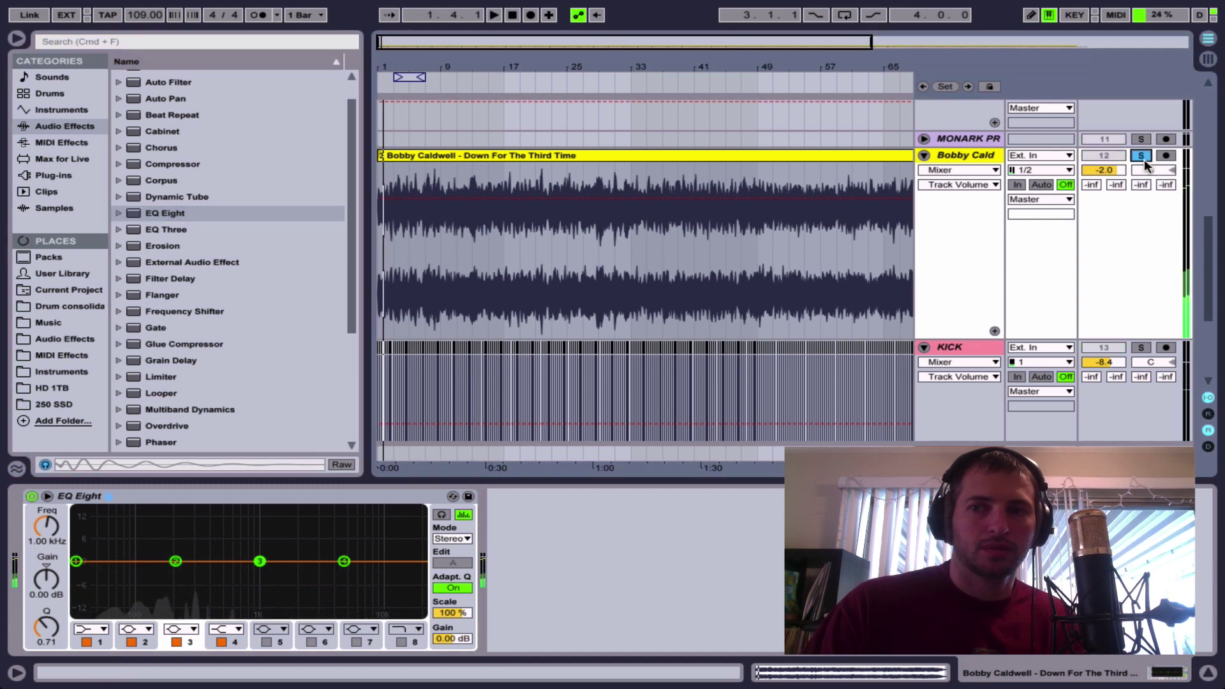
{"action": "left_click", "coordinate": [1141, 155]}
{"action": "left_click", "coordinate": [93, 628]}
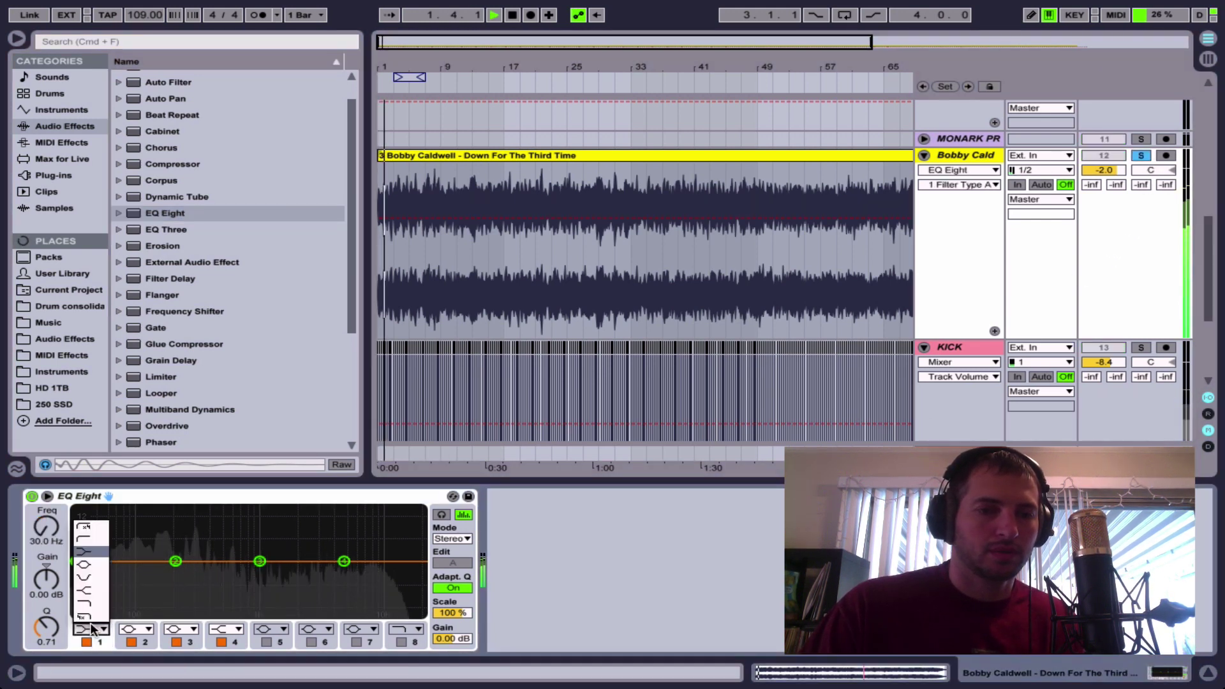
{"action": "left_click", "coordinate": [77, 565]}
{"action": "left_click_drag", "start_coordinate": [76, 565], "coordinate": [104, 575]}
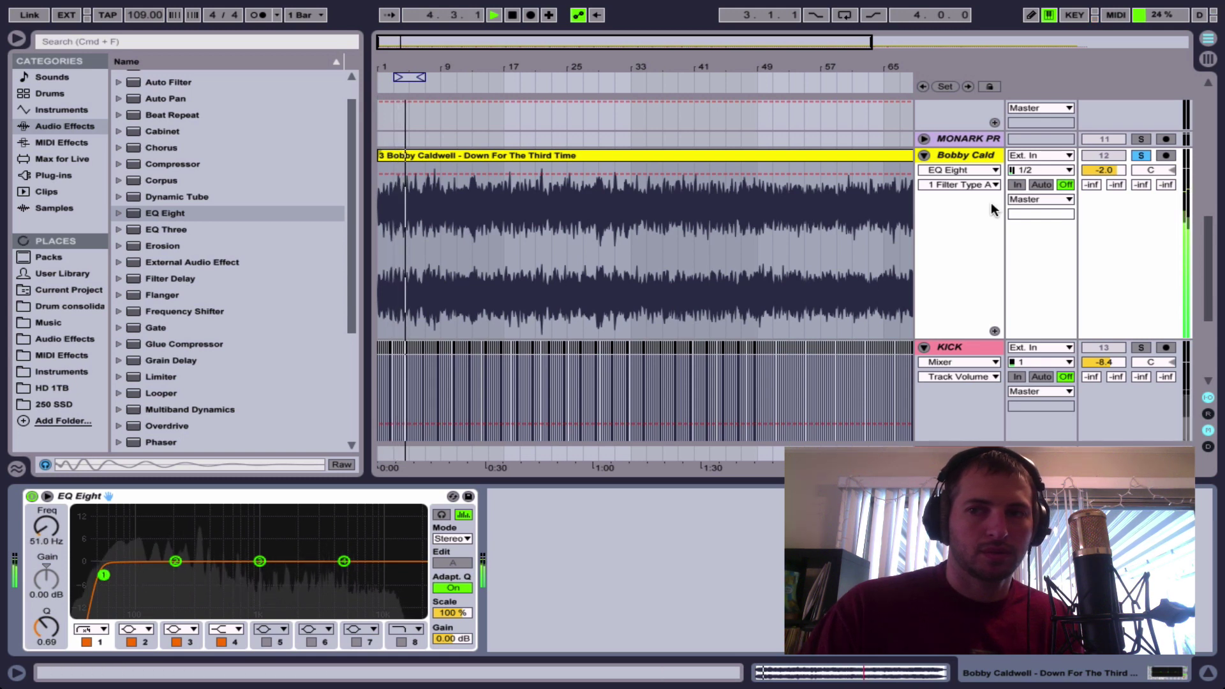
{"action": "left_click", "coordinate": [1142, 157]}
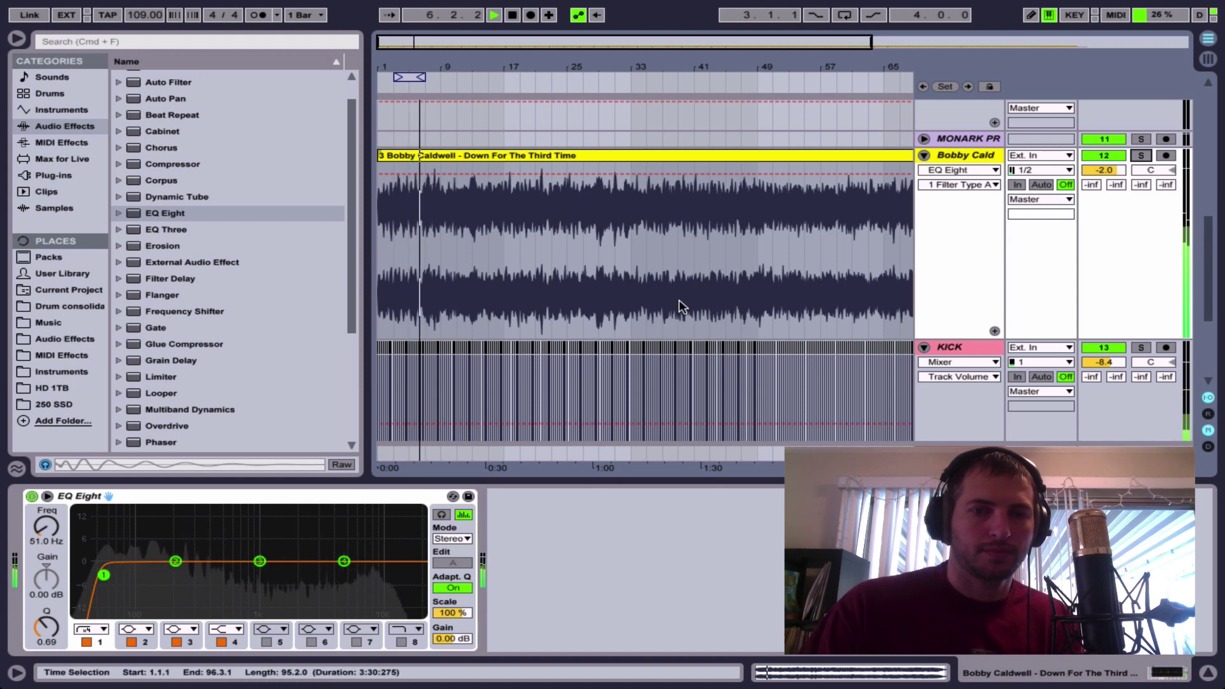
- Add EQ Eight to the KICK track with a 48 dB low cut at 46.5 Hz
{"action": "left_click", "coordinate": [951, 350]}
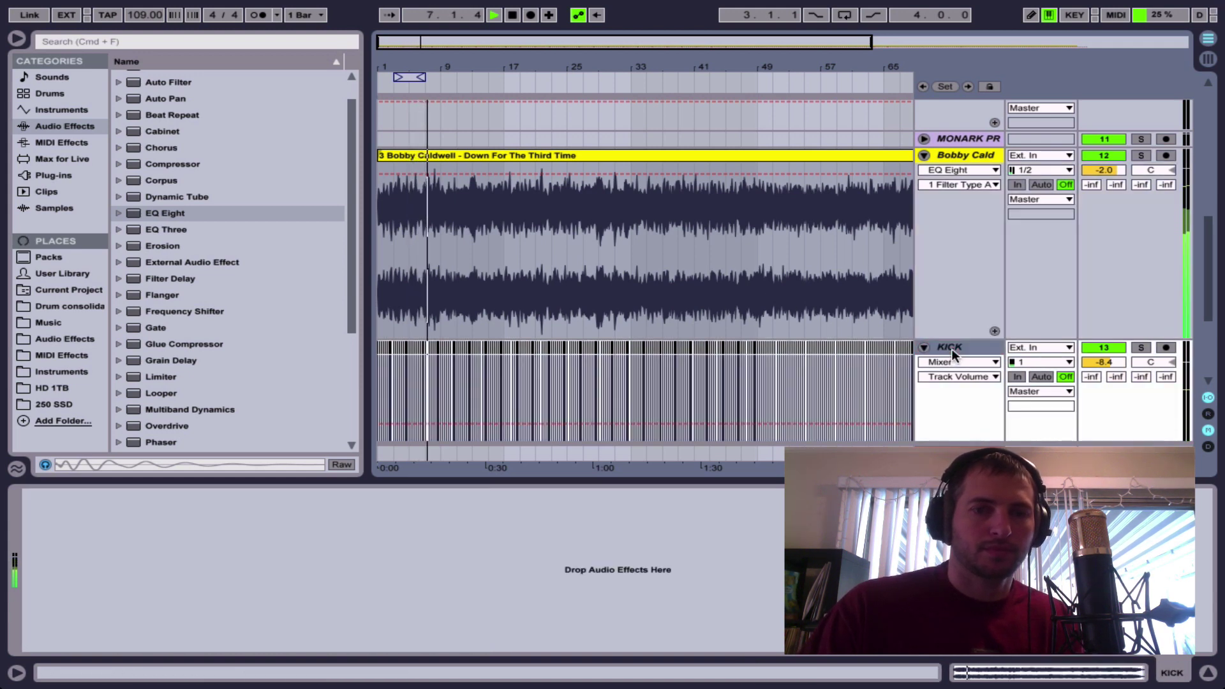
{"action": "left_click_drag", "start_coordinate": [161, 214], "coordinate": [444, 409]}
{"action": "left_click", "coordinate": [99, 627]}
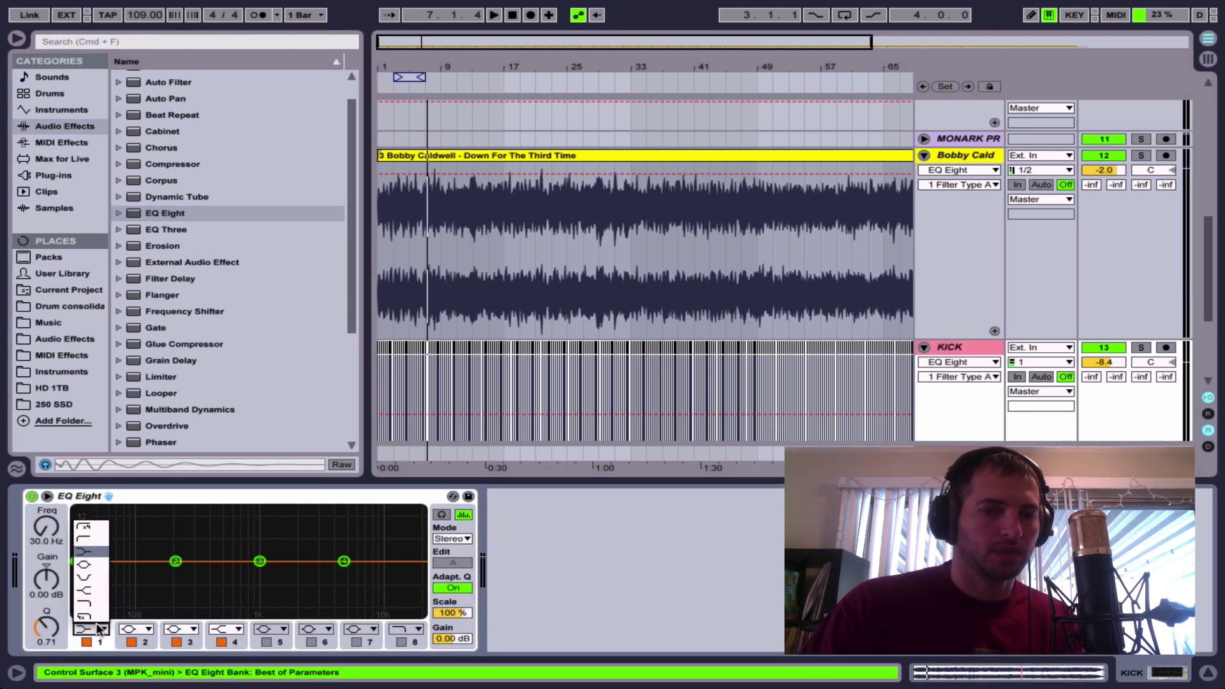
{"action": "left_click", "coordinate": [91, 528]}
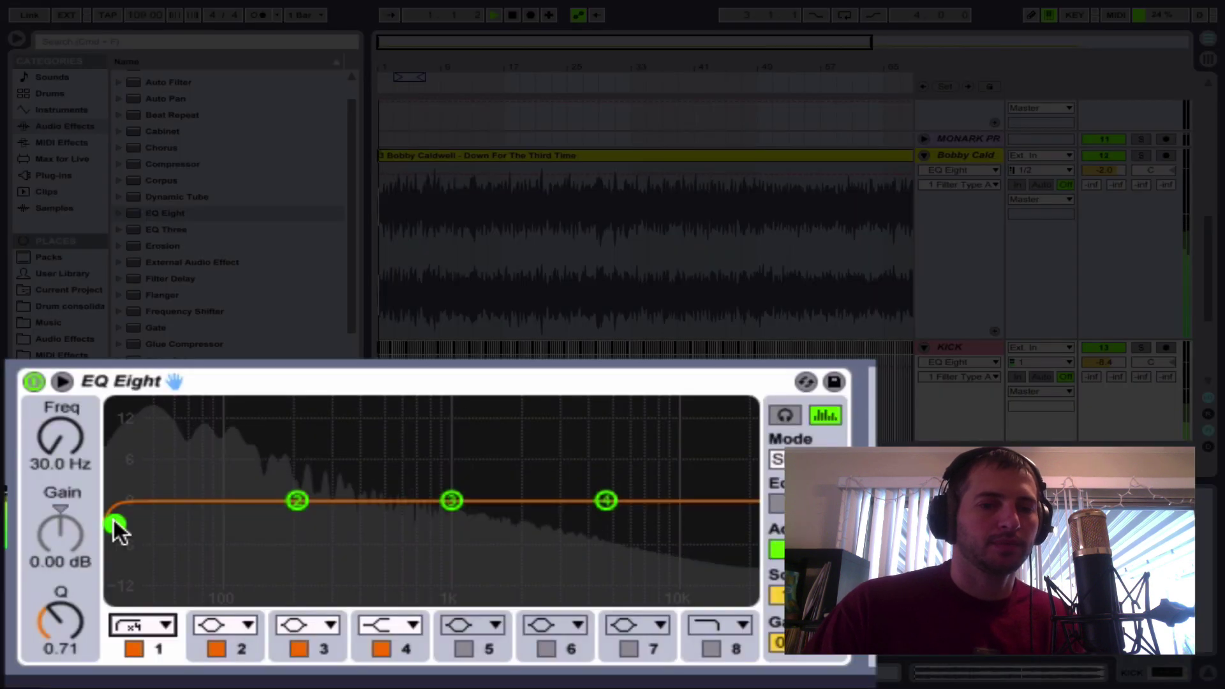
{"action": "left_click_drag", "start_coordinate": [76, 577], "coordinate": [98, 576]}
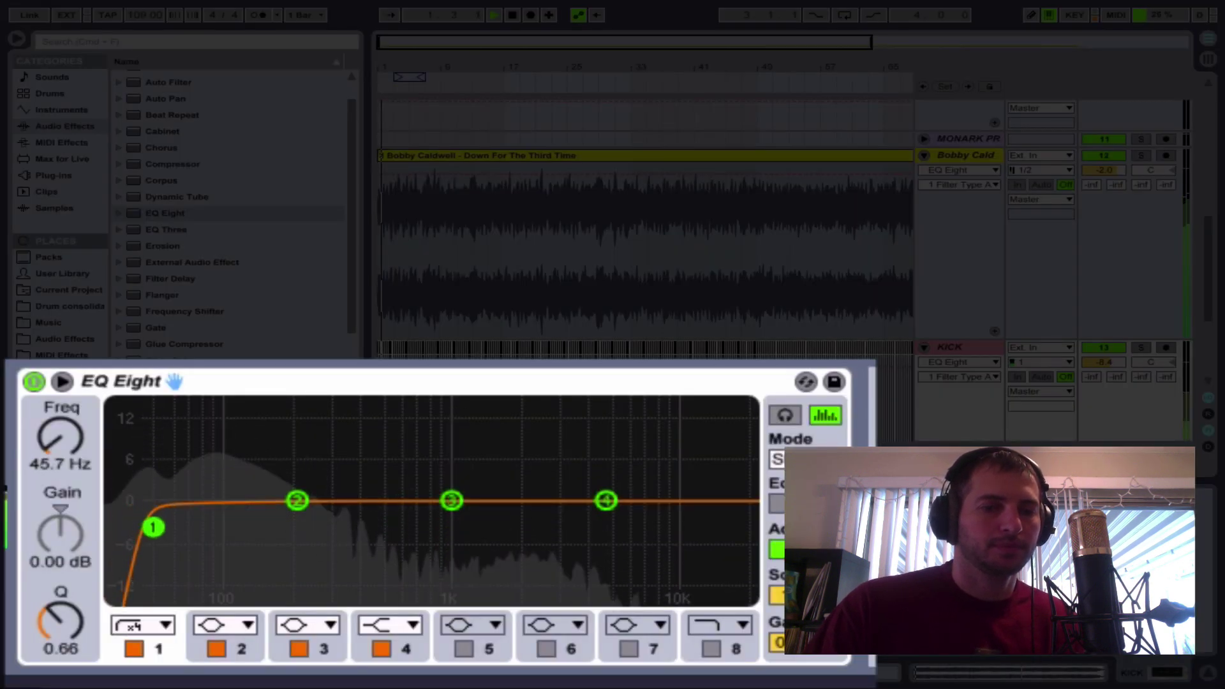
{"action": "left_click_drag", "start_coordinate": [155, 527], "coordinate": [157, 524]}
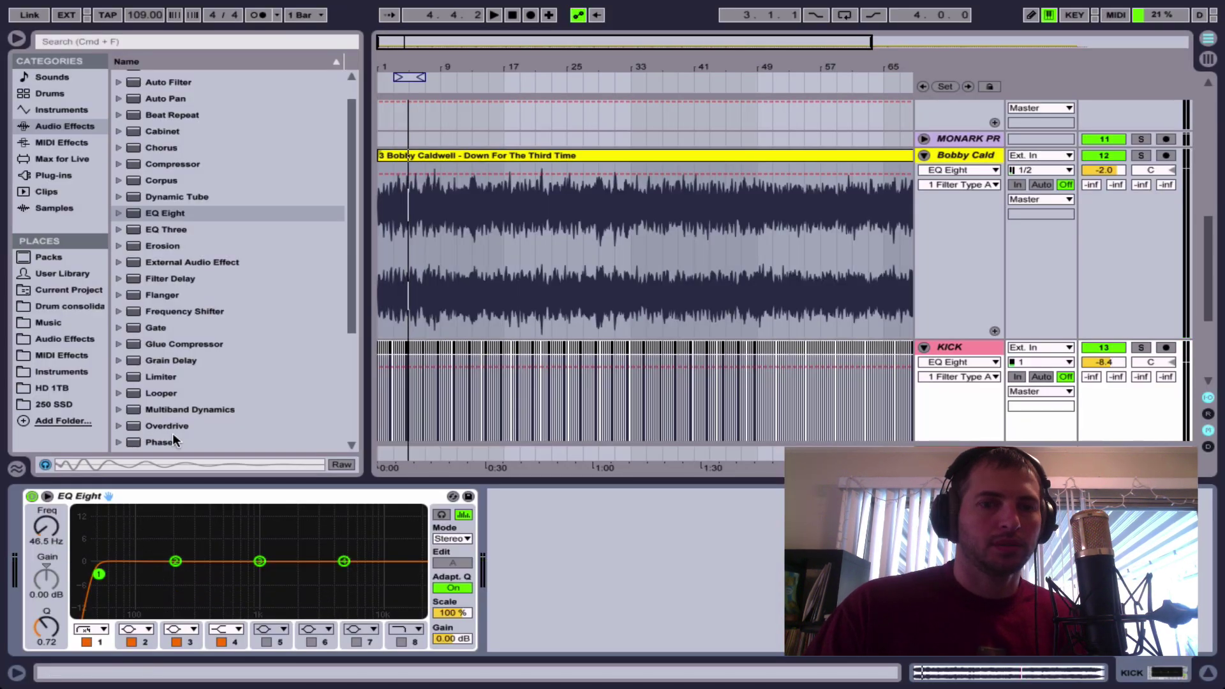
- Add Multiband Dynamics after the song's EQ, with a low band threshold, 4.20 dB input and 10.5 dB output
{"action": "left_click_drag", "start_coordinate": [177, 411], "coordinate": [527, 306]}
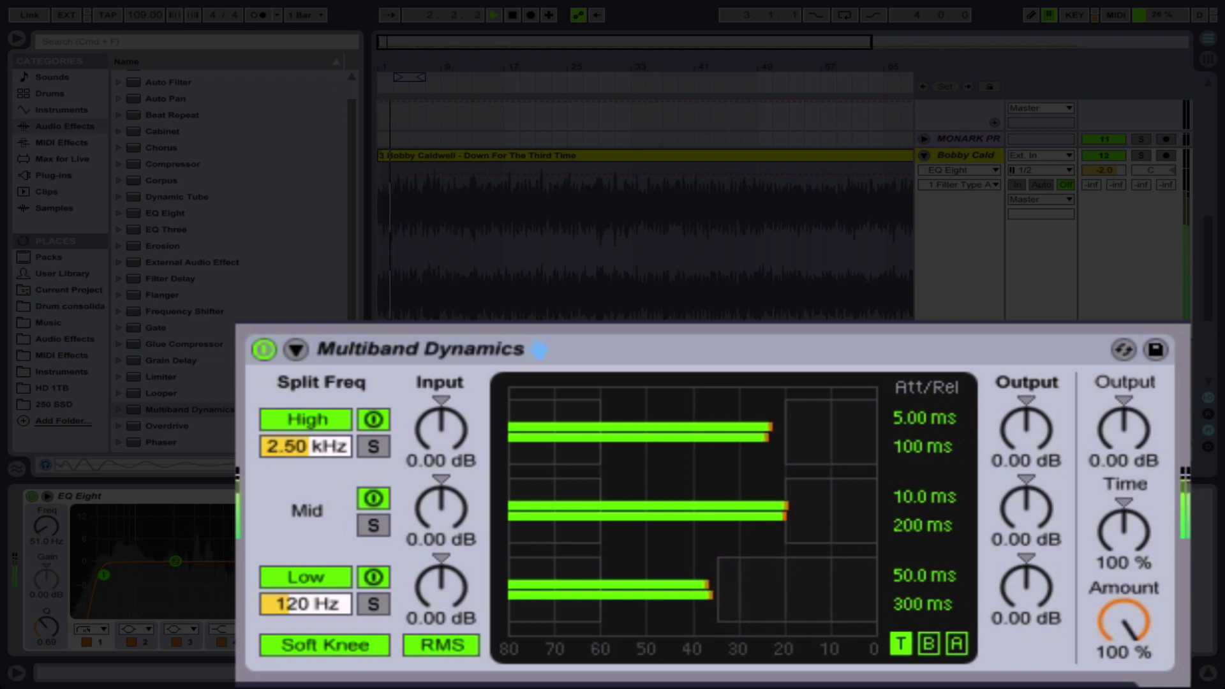
{"action": "left_click_drag", "start_coordinate": [786, 584], "coordinate": [786, 613]}
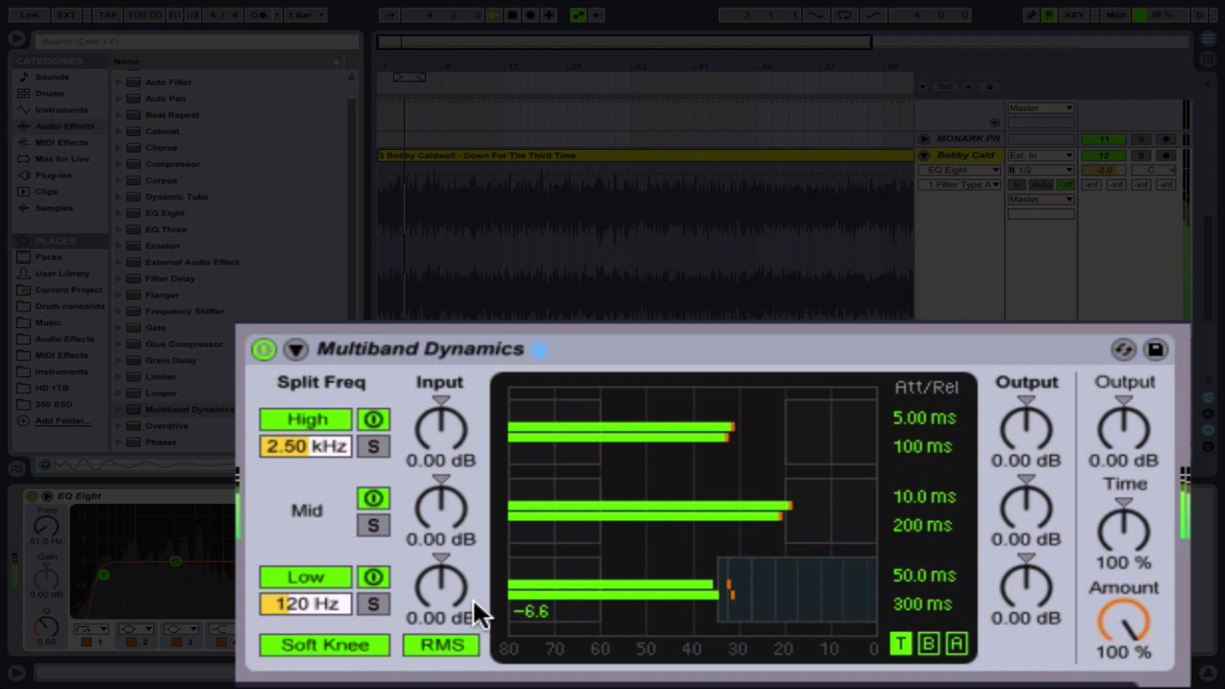
{"action": "mouse_move", "coordinate": [469, 612]}
{"action": "left_mouse_down"}
{"action": "mouse_move", "coordinate": [441, 561]}
{"action": "mouse_move", "coordinate": [470, 593]}
{"action": "left_mouse_up"}
{"action": "mouse_move", "coordinate": [1033, 582]}
{"action": "left_mouse_down"}
{"action": "mouse_move", "coordinate": [1034, 493]}
{"action": "mouse_move", "coordinate": [1033, 518]}
{"action": "left_mouse_up"}
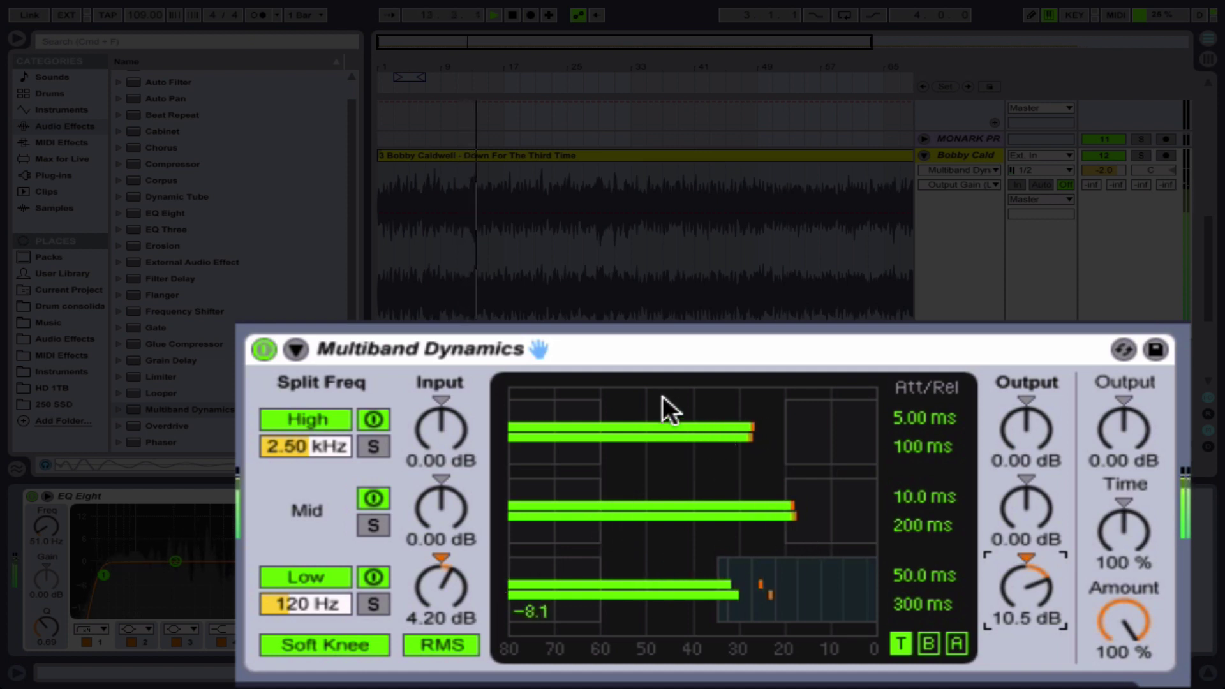
- Toggle Multiband Dynamics on and off during playback to compare the sound
{"action": "left_click", "coordinate": [262, 351]}
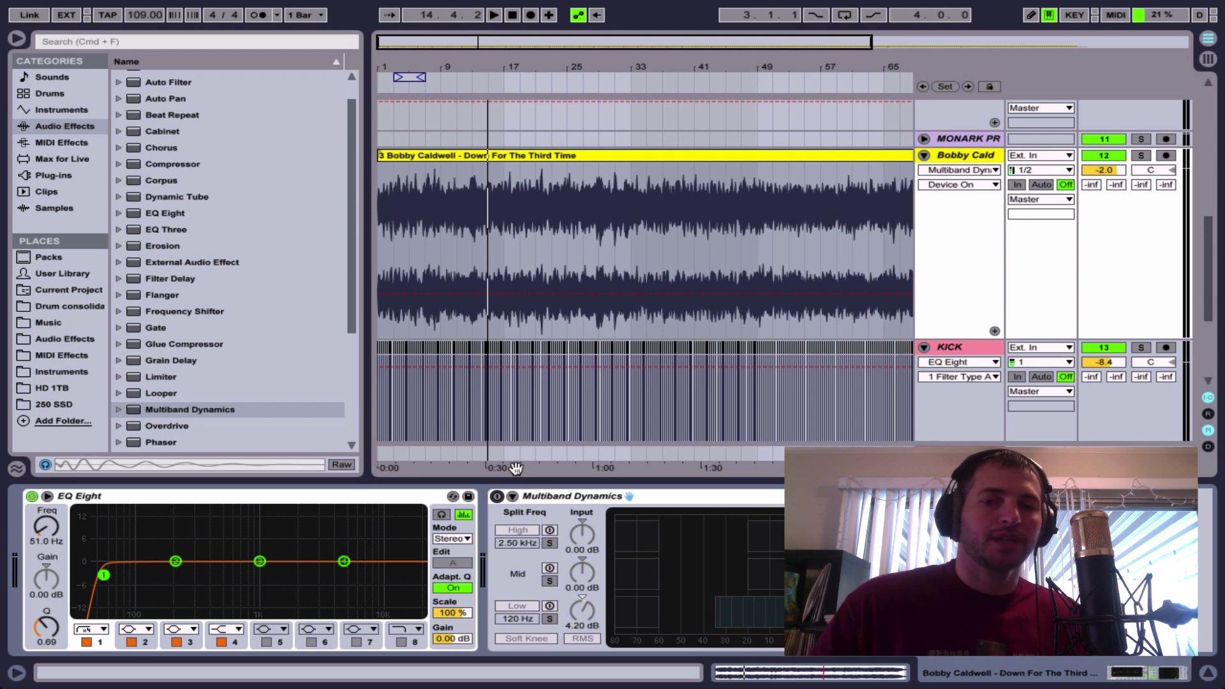
{"action": "key", "text": "space"}
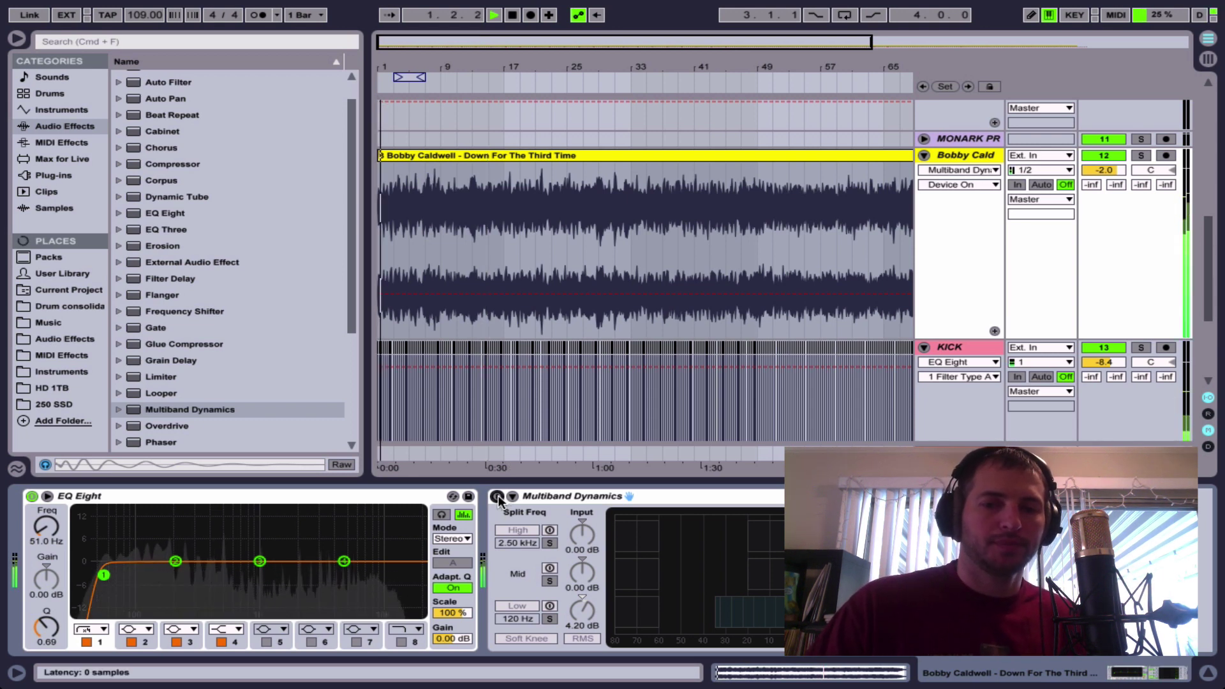
{"action": "key", "text": "space"}
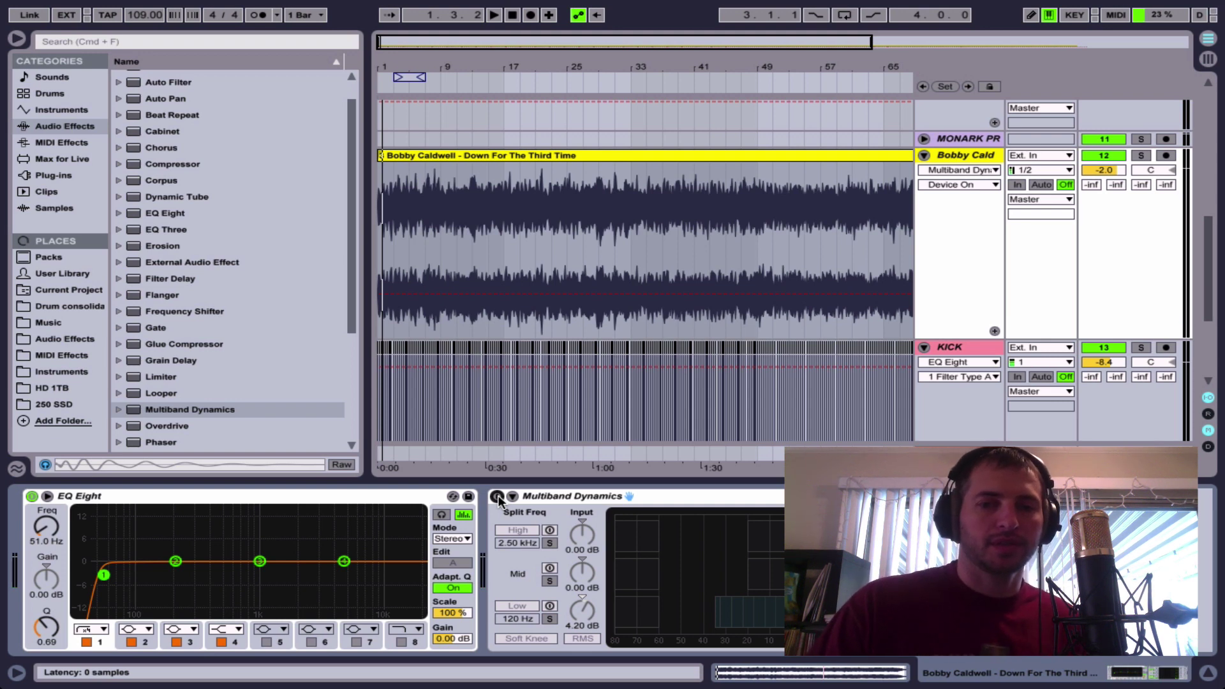
{"action": "key", "text": "space"}
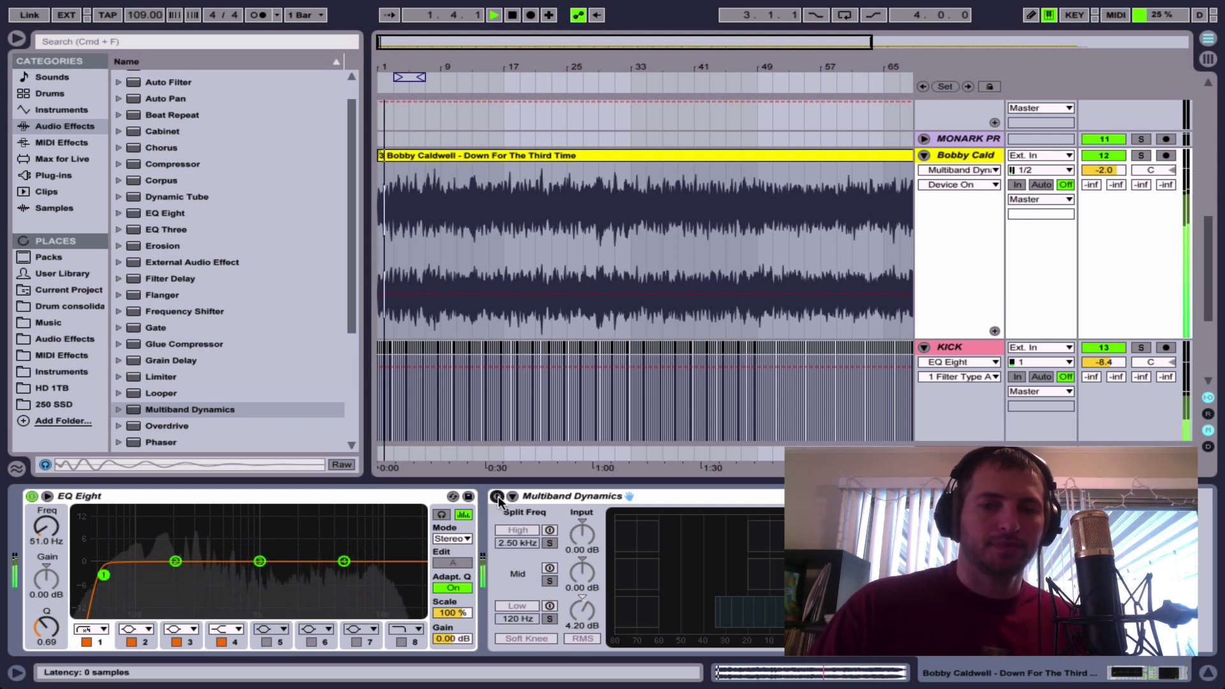
{"action": "left_click", "coordinate": [497, 497]}
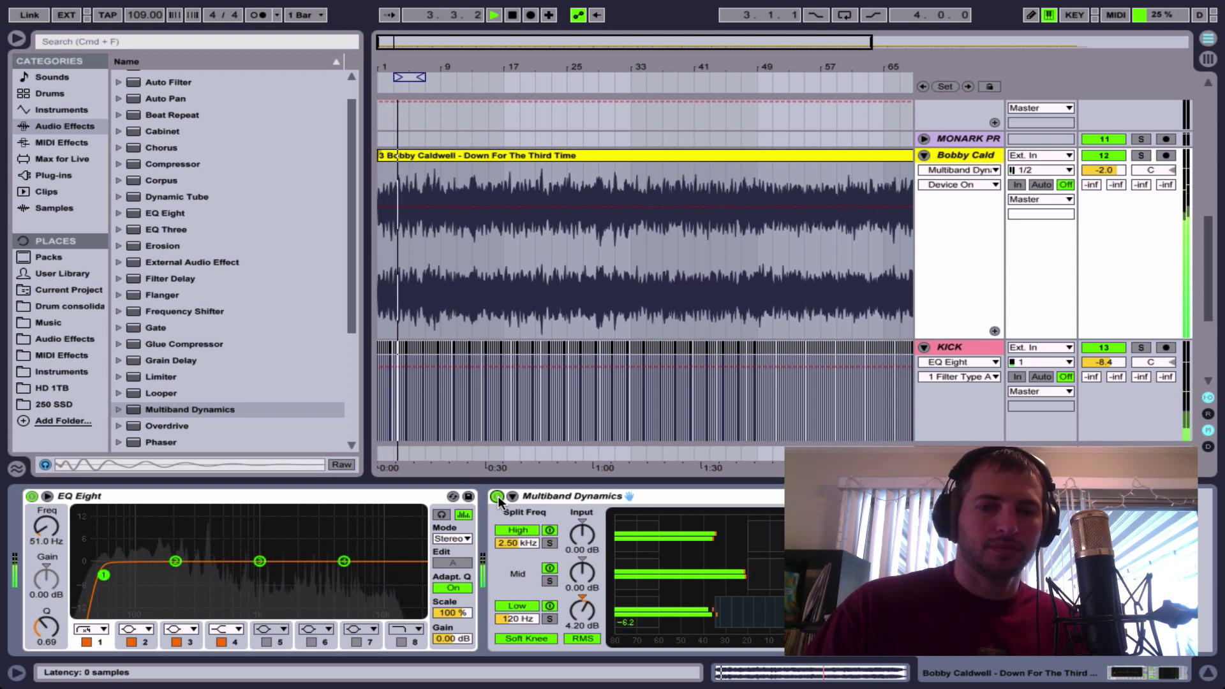
{"action": "left_click", "coordinate": [497, 497]}
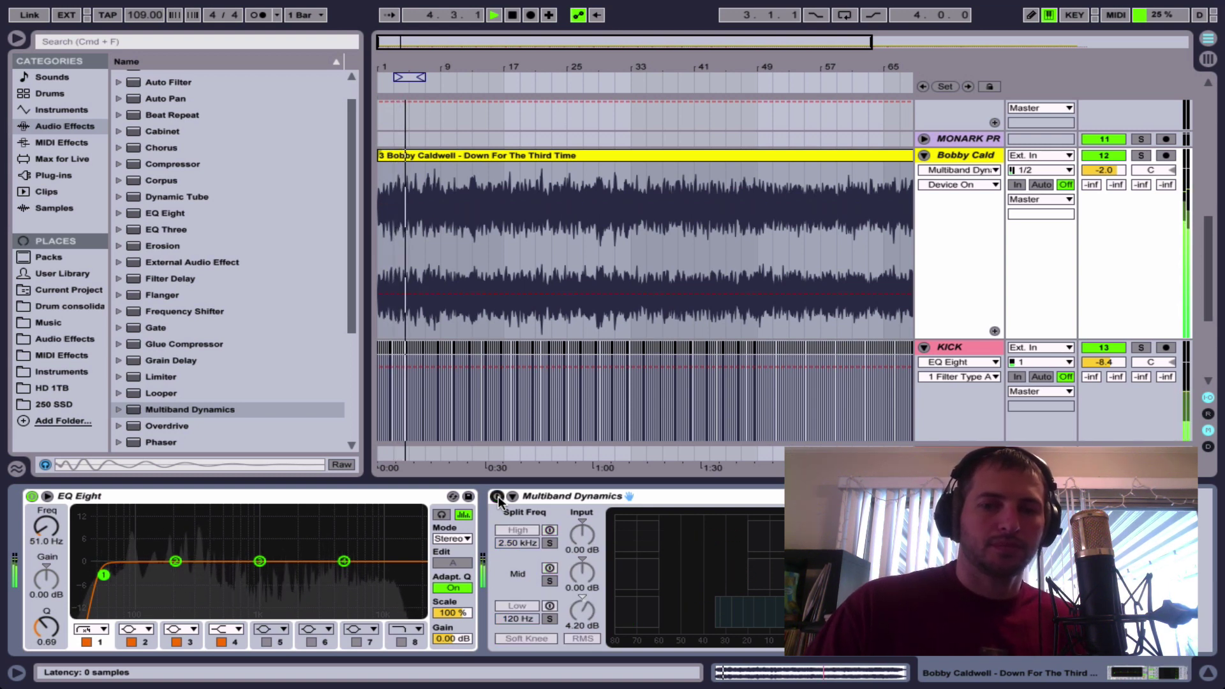
{"action": "left_click", "coordinate": [498, 497]}
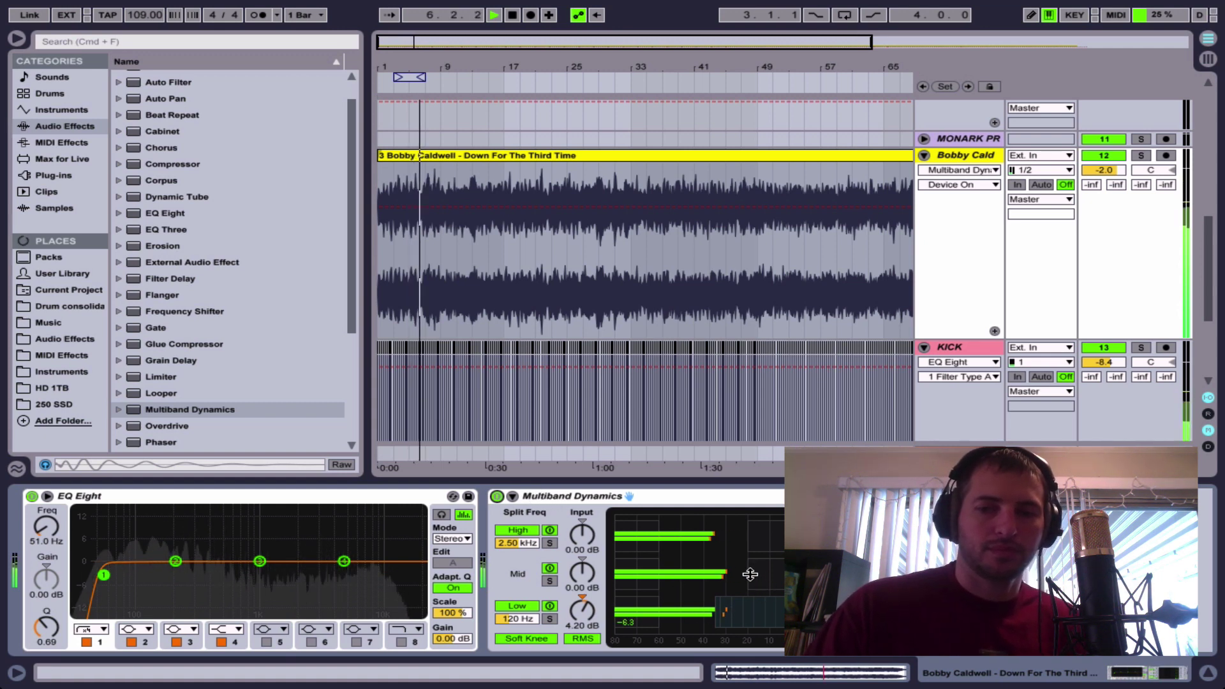
{"action": "key", "text": "space"}
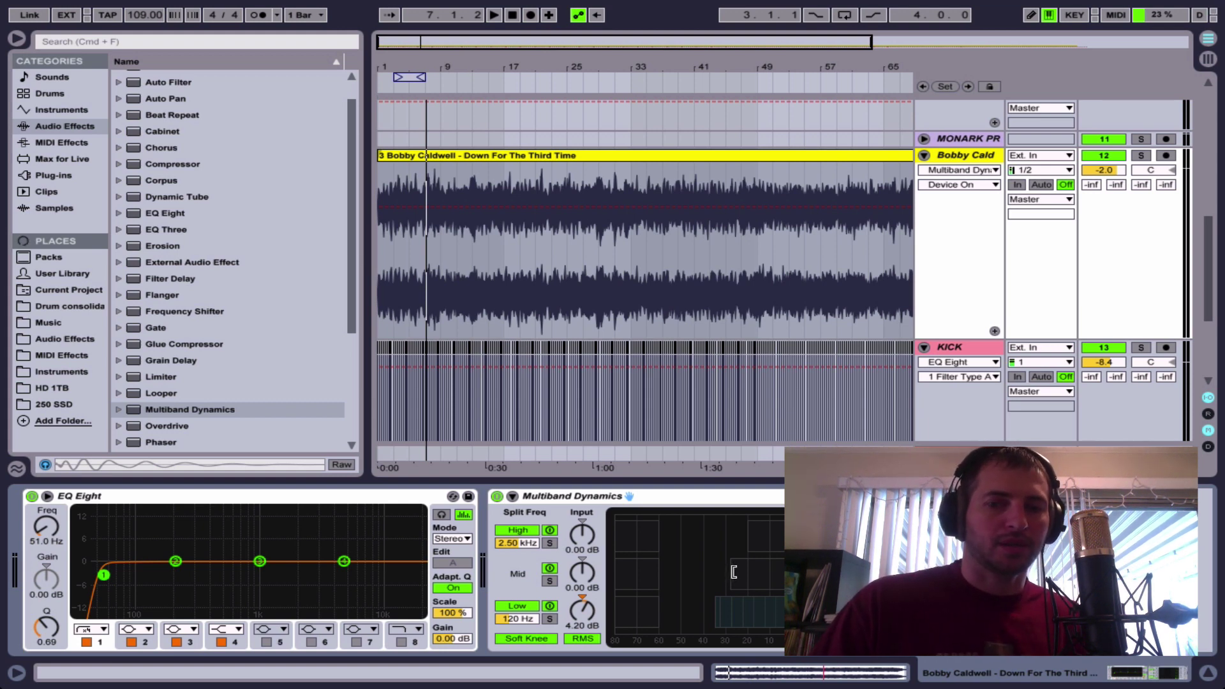
- During playback, set the mid and high thresholds and boost high input to 3.40 dB and output to 4.30 dB
{"action": "key", "text": "space"}
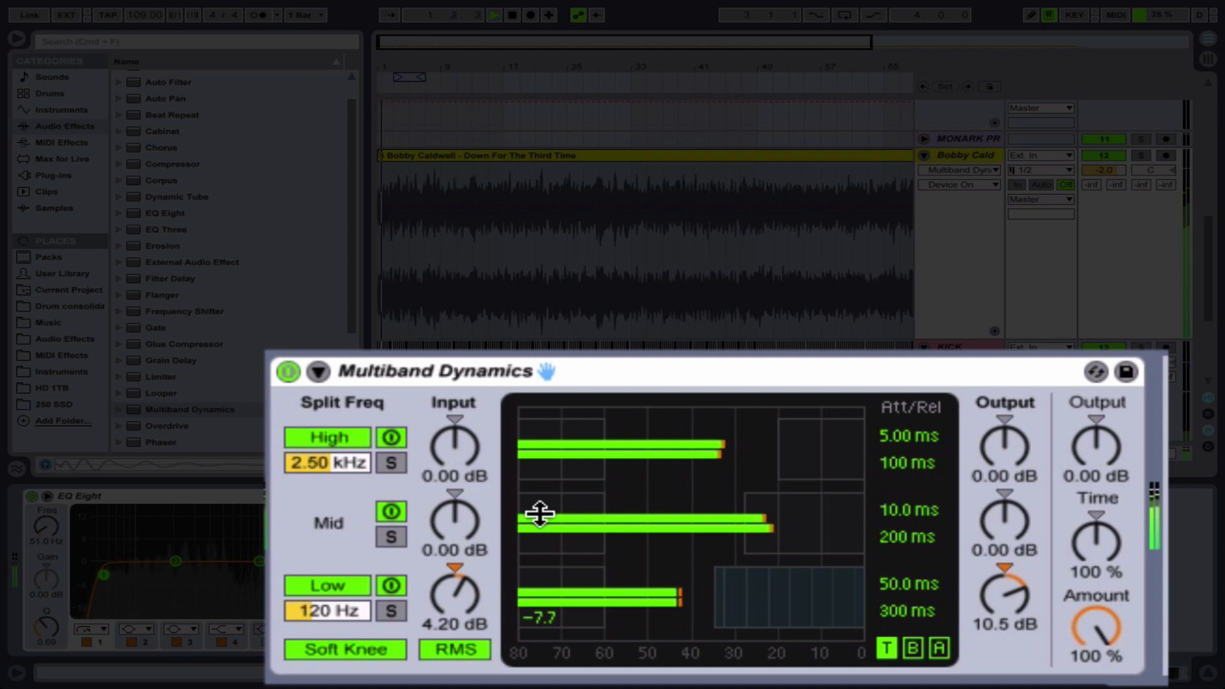
{"action": "left_click_drag", "start_coordinate": [799, 508], "coordinate": [798, 492]}
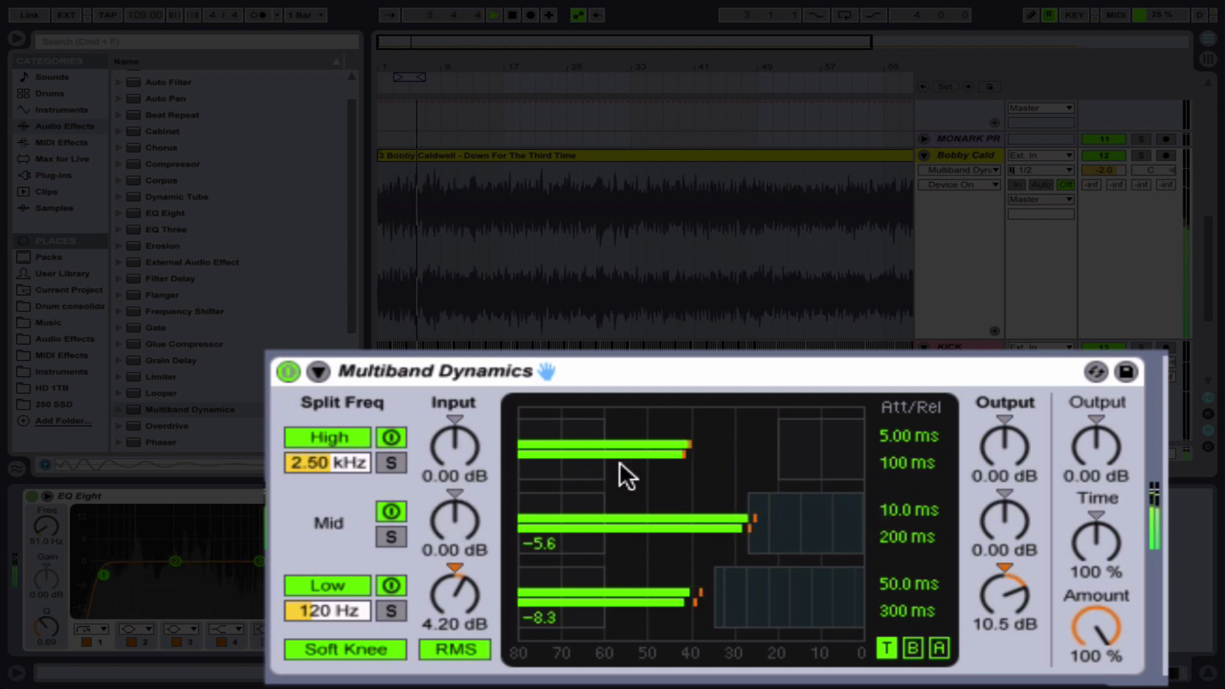
{"action": "left_click_drag", "start_coordinate": [780, 443], "coordinate": [714, 443]}
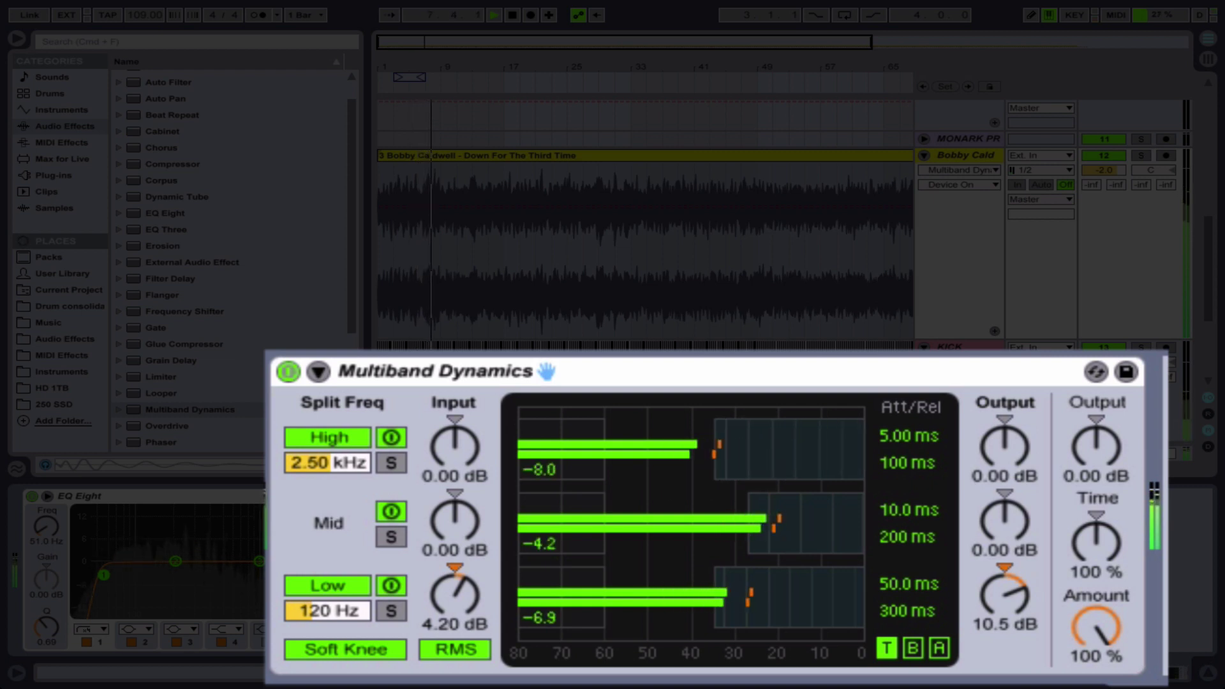
{"action": "left_click_drag", "start_coordinate": [1004, 450], "coordinate": [1005, 434]}
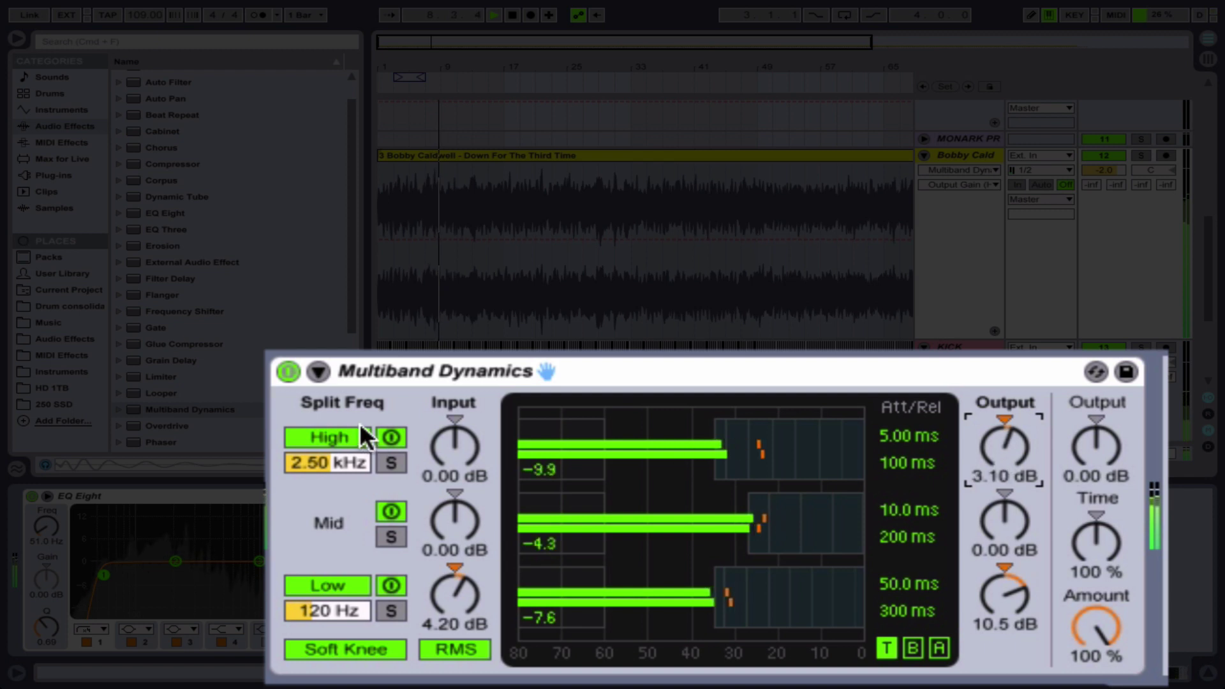
{"action": "mouse_move", "coordinate": [455, 447]}
{"action": "left_mouse_down"}
{"action": "mouse_move", "coordinate": [454, 434]}
{"action": "mouse_move", "coordinate": [454, 450]}
{"action": "left_mouse_up"}
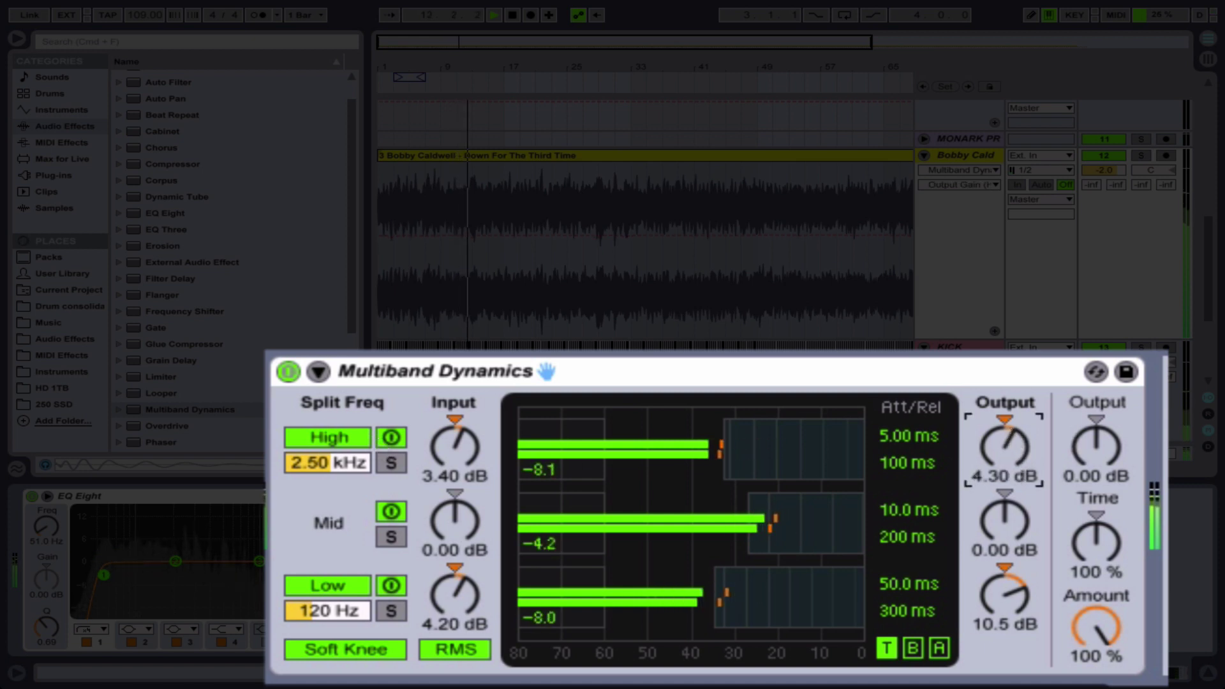
- Bypass and re-enable the multiband compression to compare, then fine-tune the mid and high thresholds
{"action": "left_click", "coordinate": [288, 372]}
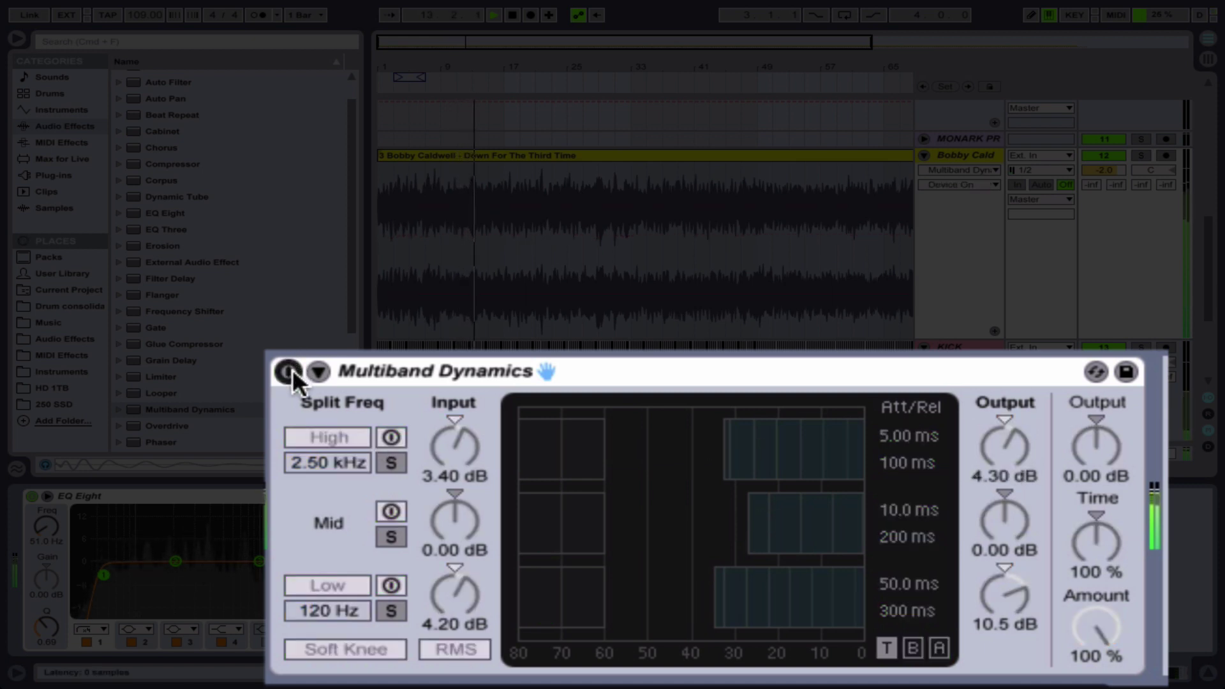
{"action": "left_click", "coordinate": [291, 371]}
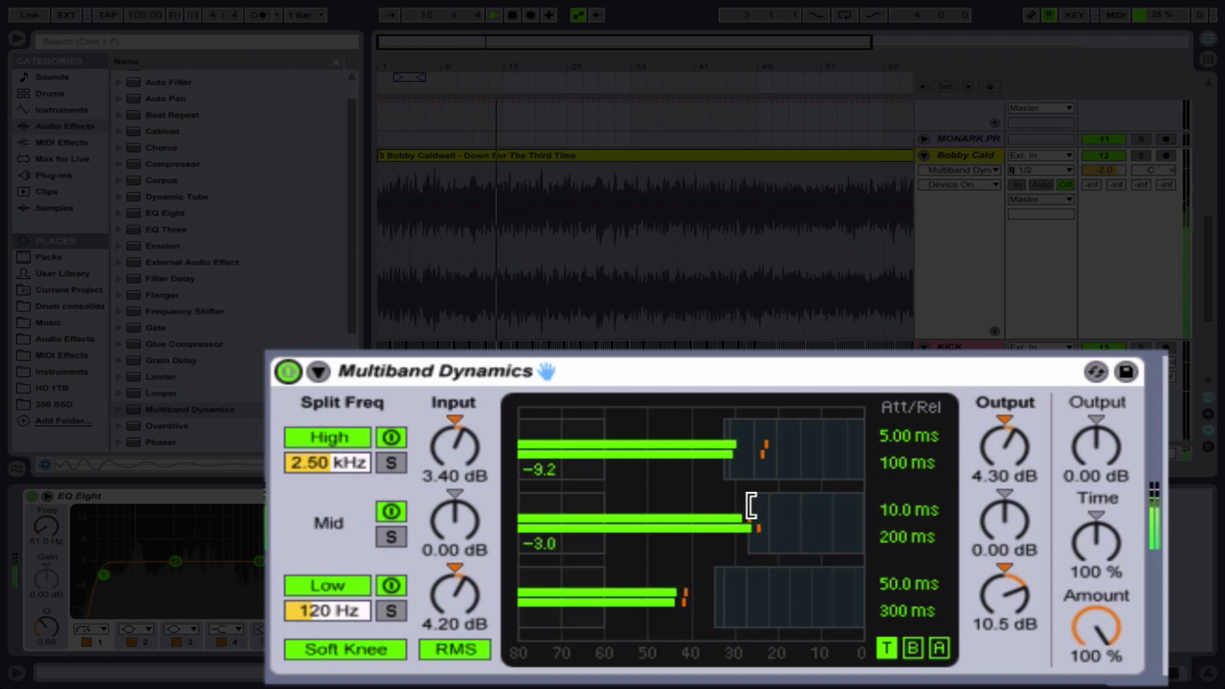
{"action": "left_click_drag", "start_coordinate": [748, 508], "coordinate": [757, 508]}
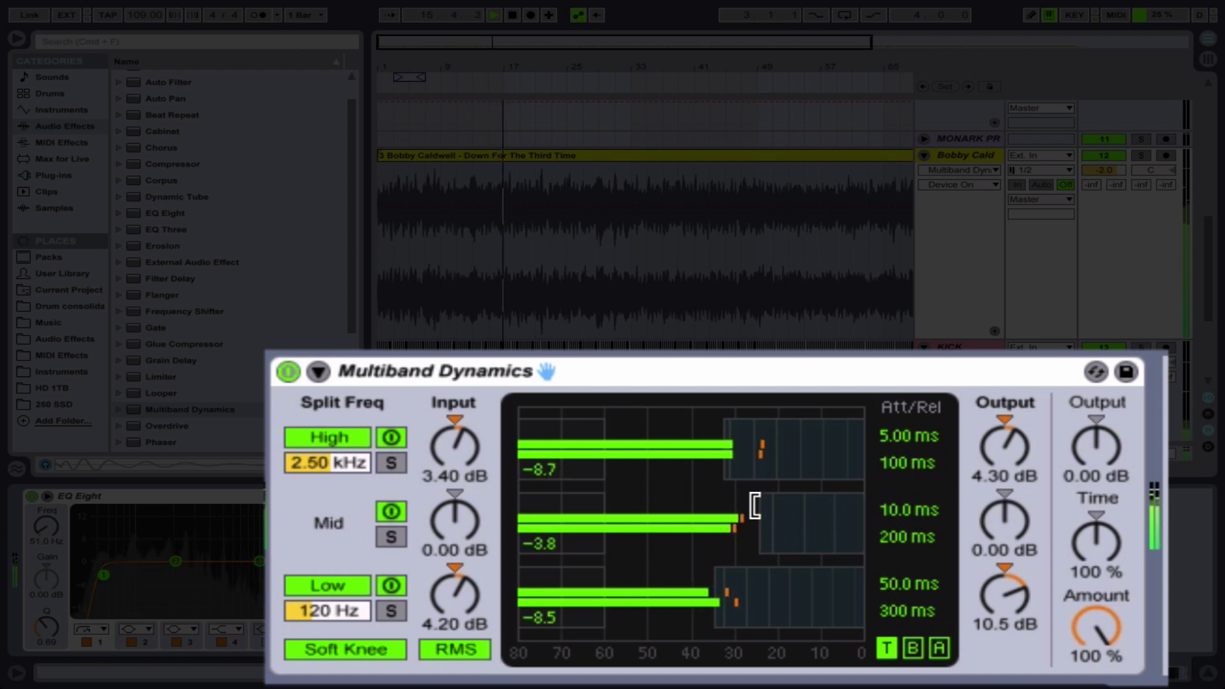
{"action": "left_click_drag", "start_coordinate": [723, 429], "coordinate": [720, 447]}
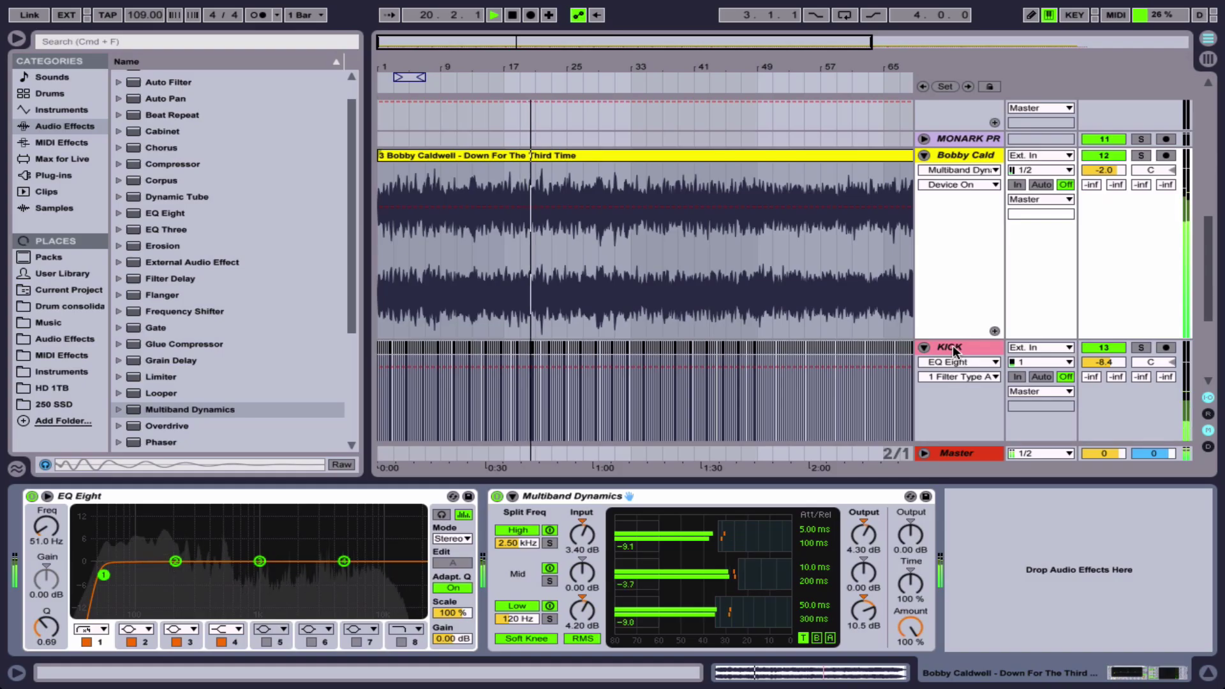
- On the KICK EQ Eight, dip band 2 about 6 dB near 264 Hz; boost band 3 4.34 dB at 106 Hz, Q 1.24
{"action": "left_click", "coordinate": [950, 346]}
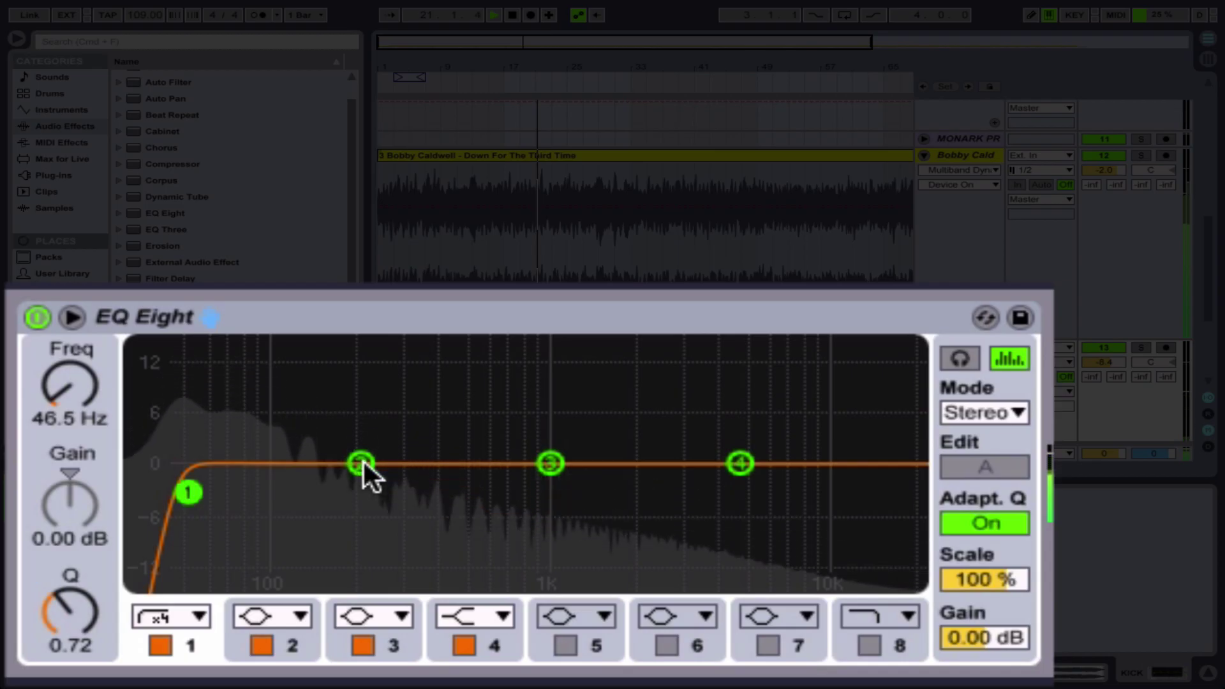
{"action": "left_click_drag", "start_coordinate": [176, 561], "coordinate": [177, 580]}
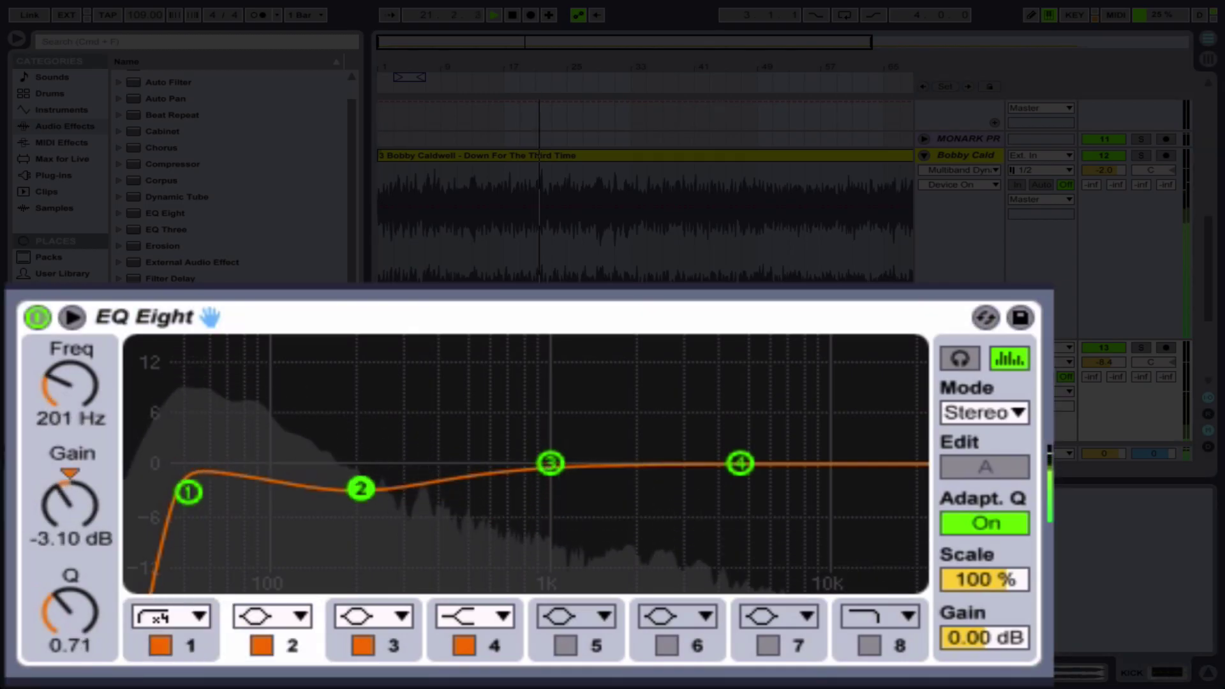
{"action": "left_click_drag", "start_coordinate": [365, 506], "coordinate": [393, 511]}
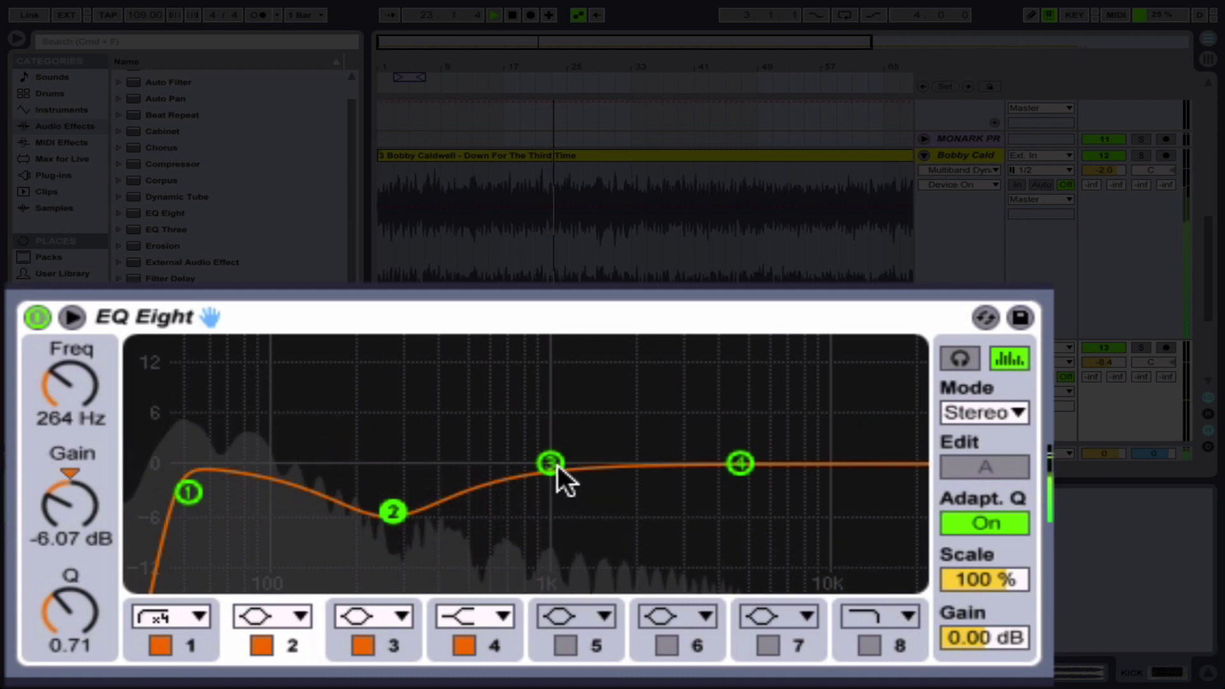
{"action": "mouse_move", "coordinate": [551, 463]}
{"action": "left_mouse_down"}
{"action": "mouse_move", "coordinate": [281, 459]}
{"action": "mouse_move", "coordinate": [285, 415]}
{"action": "left_mouse_up"}
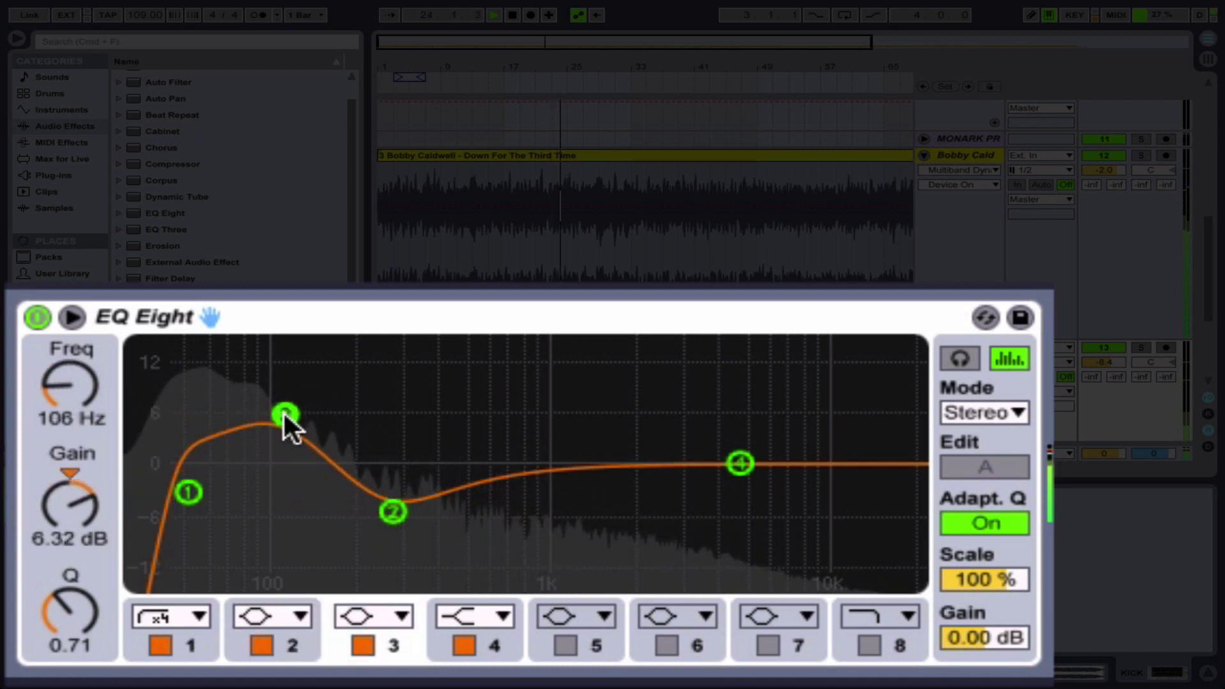
{"action": "left_click_drag", "start_coordinate": [72, 584], "coordinate": [72, 571]}
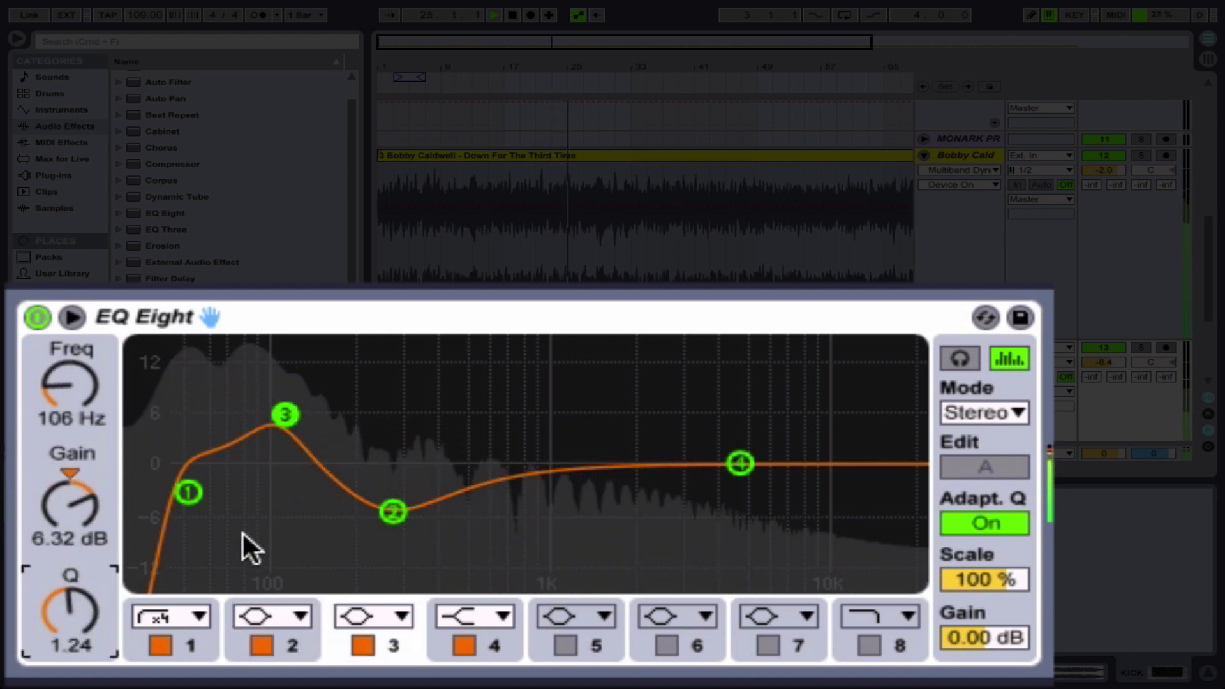
{"action": "left_click_drag", "start_coordinate": [274, 421], "coordinate": [284, 428]}
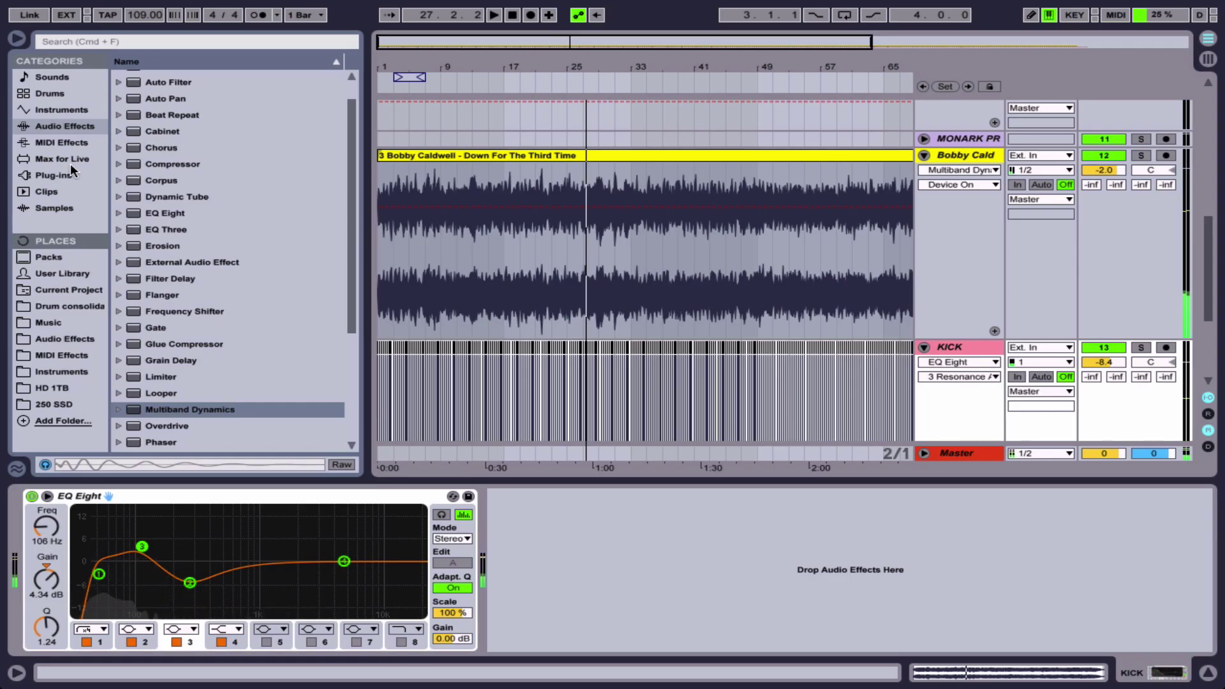
- Find Xfer's OTT in the VST plug-ins and place it after the KICK track's EQ Eight
{"action": "left_click", "coordinate": [68, 173]}
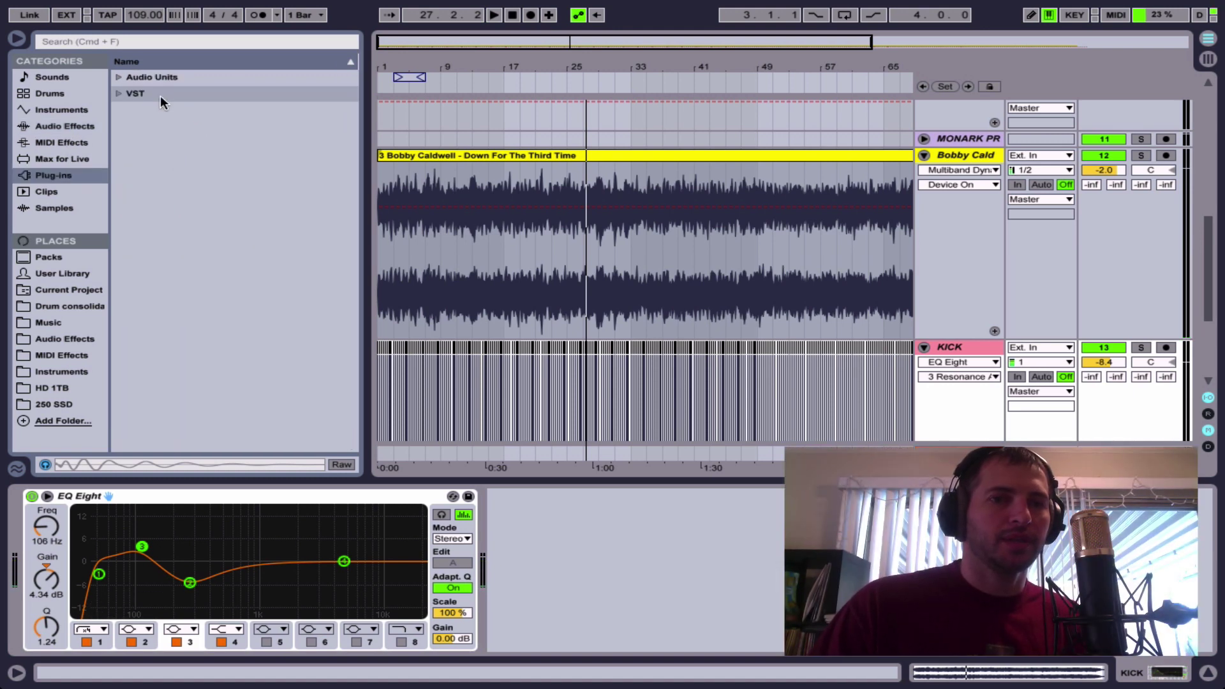
{"action": "left_click", "coordinate": [118, 93]}
{"action": "left_click", "coordinate": [141, 125]}
{"action": "scroll", "coordinate": [197, 244], "scroll_direction": "down", "scroll_amount": 3}
{"action": "scroll", "coordinate": [198, 244], "scroll_direction": "down", "scroll_amount": 2}
{"action": "scroll", "coordinate": [198, 244], "scroll_direction": "down", "scroll_amount": 3}
{"action": "scroll", "coordinate": [198, 243], "scroll_direction": "down", "scroll_amount": 5}
{"action": "scroll", "coordinate": [198, 244], "scroll_direction": "down", "scroll_amount": 5}
{"action": "scroll", "coordinate": [198, 244], "scroll_direction": "down", "scroll_amount": 3}
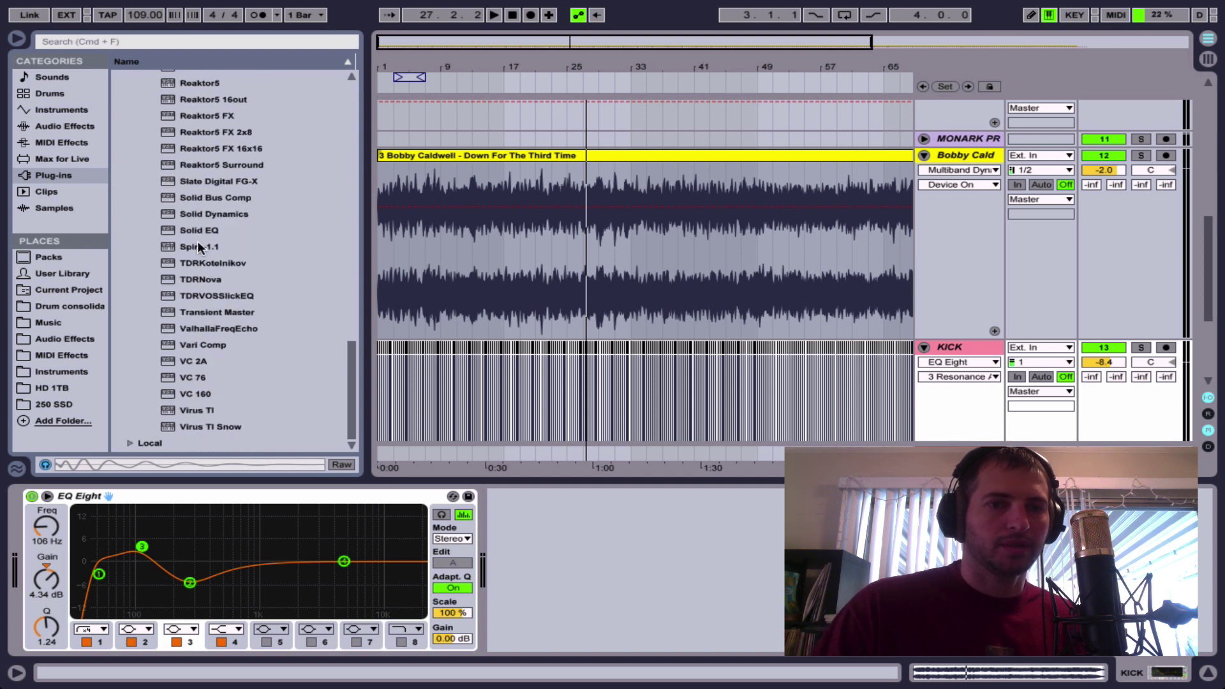
{"action": "scroll", "coordinate": [199, 236], "scroll_direction": "up", "scroll_amount": 1}
{"action": "scroll", "coordinate": [204, 201], "scroll_direction": "up", "scroll_amount": 5}
{"action": "left_click_drag", "start_coordinate": [181, 216], "coordinate": [606, 573]}
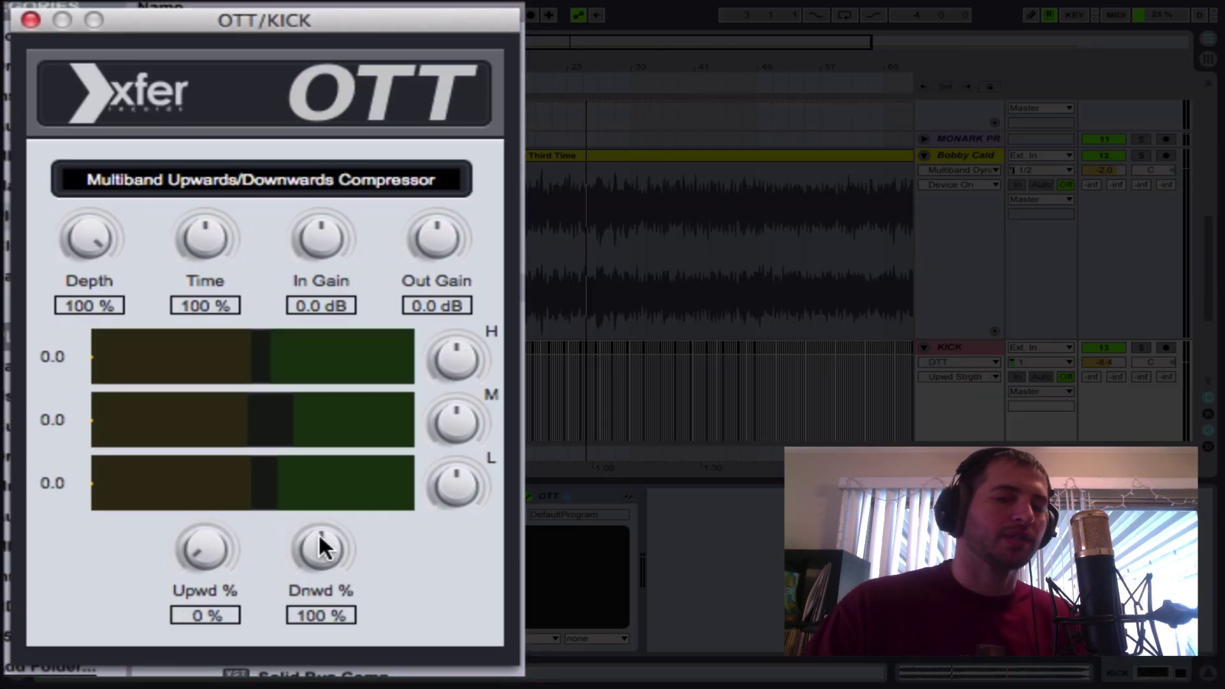
- Set OTT's downward compression to 21%, adjust its low band gain, and lower the KICK volume to -12.2 dB
{"action": "mouse_move", "coordinate": [322, 548]}
{"action": "left_mouse_down"}
{"action": "mouse_move", "coordinate": [310, 659]}
{"action": "mouse_move", "coordinate": [301, 645]}
{"action": "left_mouse_up"}
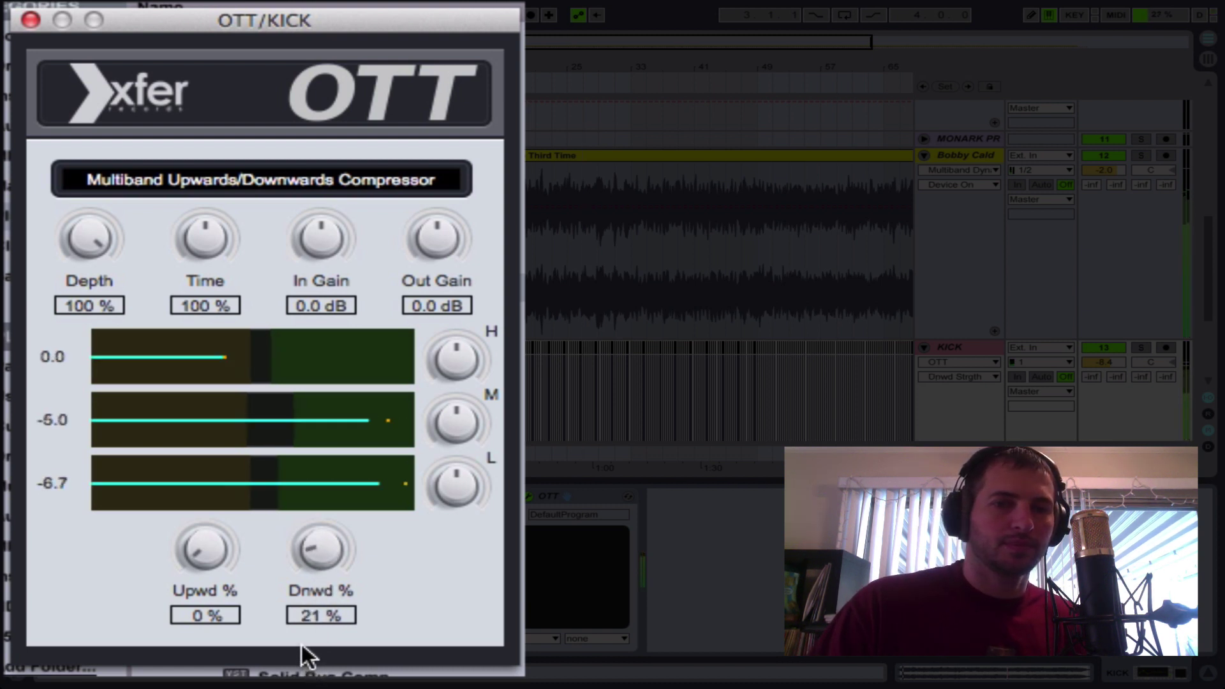
{"action": "left_click_drag", "start_coordinate": [449, 454], "coordinate": [454, 418]}
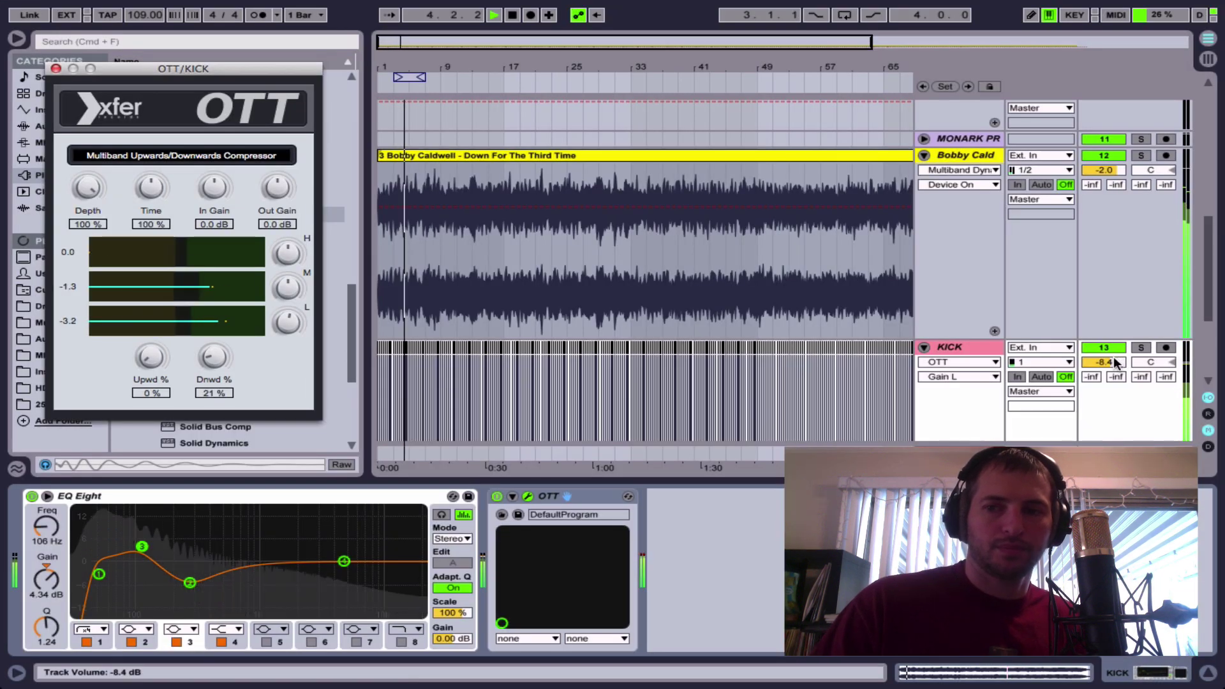
{"action": "mouse_move", "coordinate": [1113, 356]}
{"action": "left_mouse_down"}
{"action": "mouse_move", "coordinate": [1113, 383]}
{"action": "mouse_move", "coordinate": [1104, 350]}
{"action": "mouse_move", "coordinate": [1104, 364]}
{"action": "left_mouse_up"}
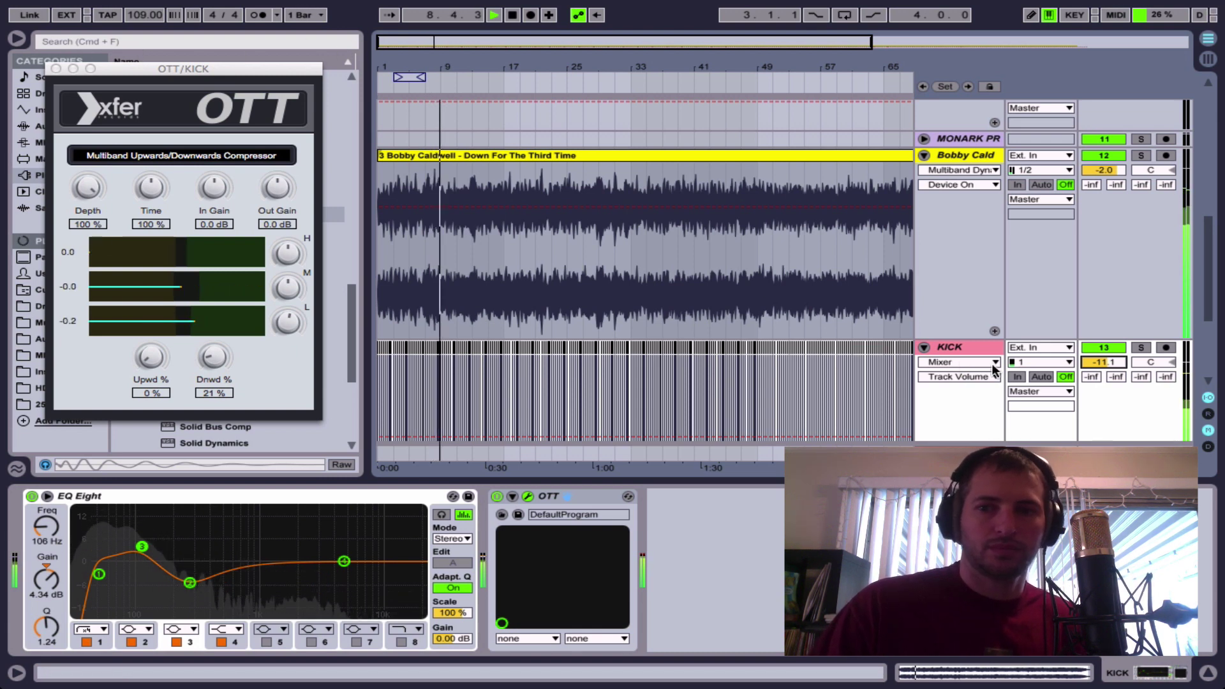
{"action": "left_click_drag", "start_coordinate": [1104, 362], "coordinate": [1104, 369]}
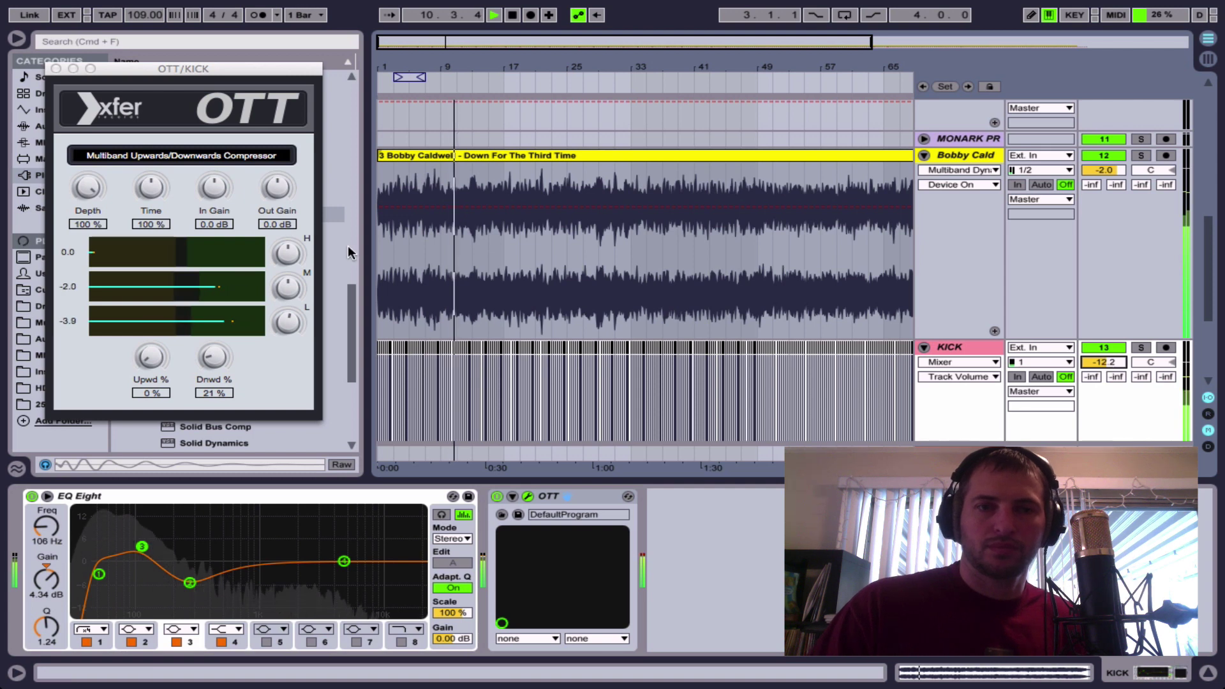
- Bypass and re-enable OTT to compare the kick, then reopen and close its plug-in window
{"action": "left_click", "coordinate": [56, 68]}
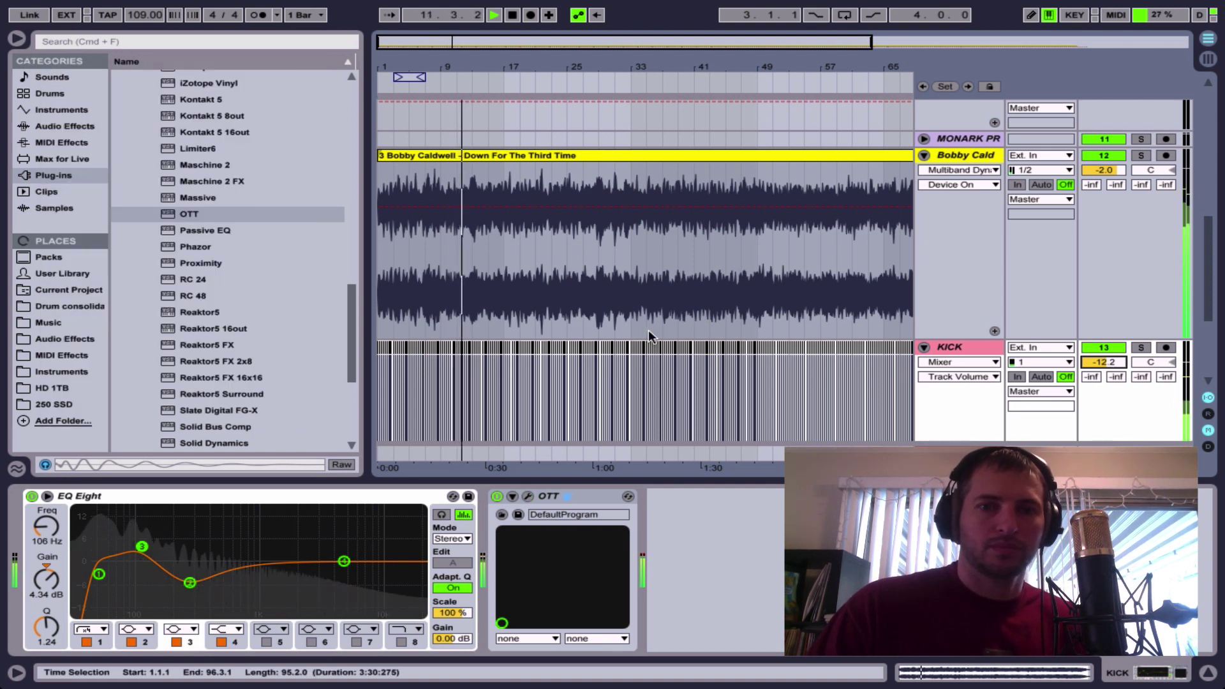
{"action": "left_click", "coordinate": [497, 496]}
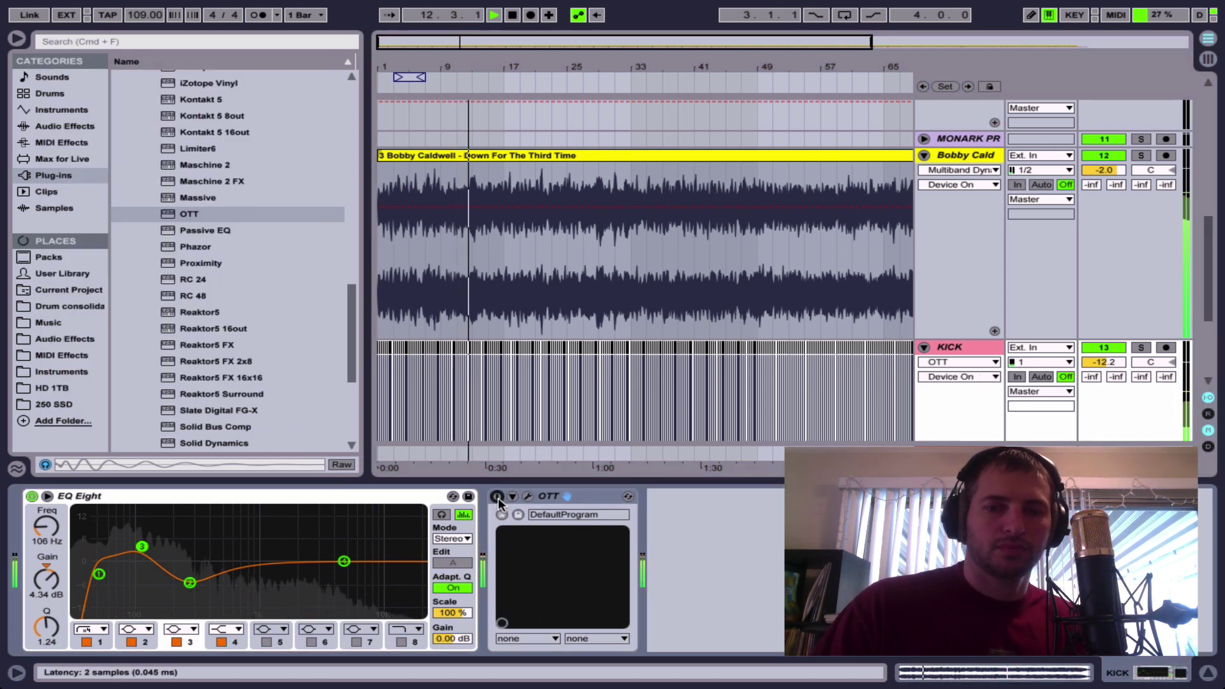
{"action": "left_click", "coordinate": [497, 496]}
{"action": "key", "text": "space"}
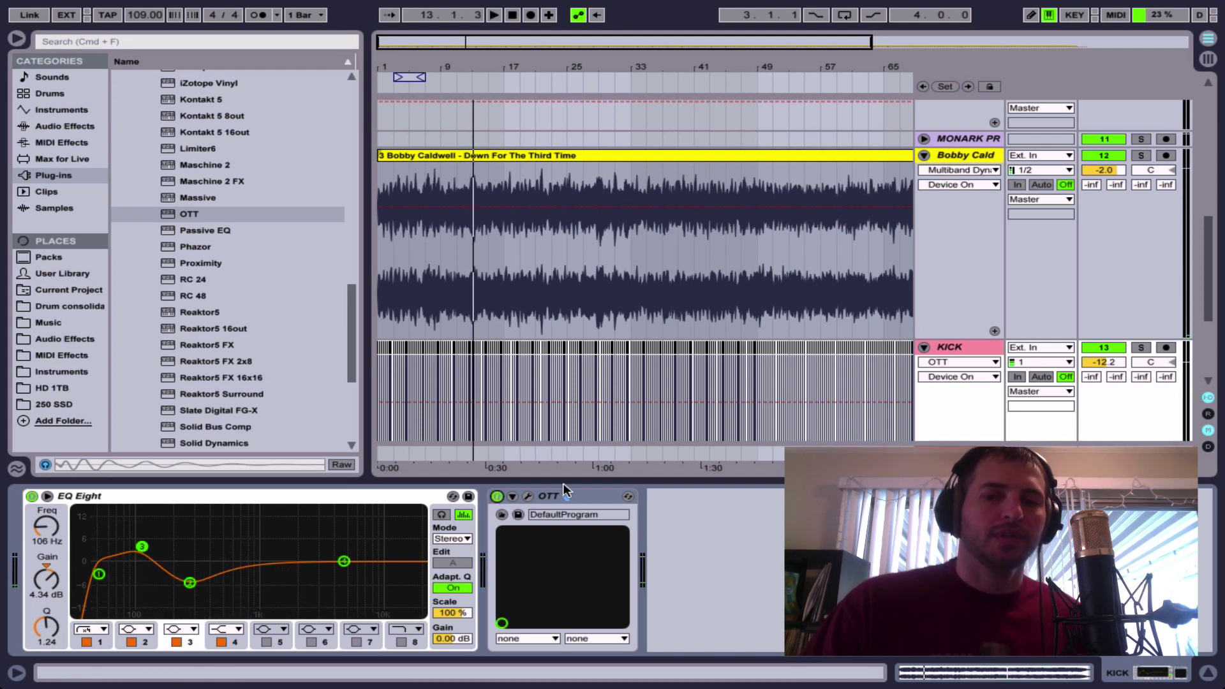
{"action": "left_click", "coordinate": [529, 495]}
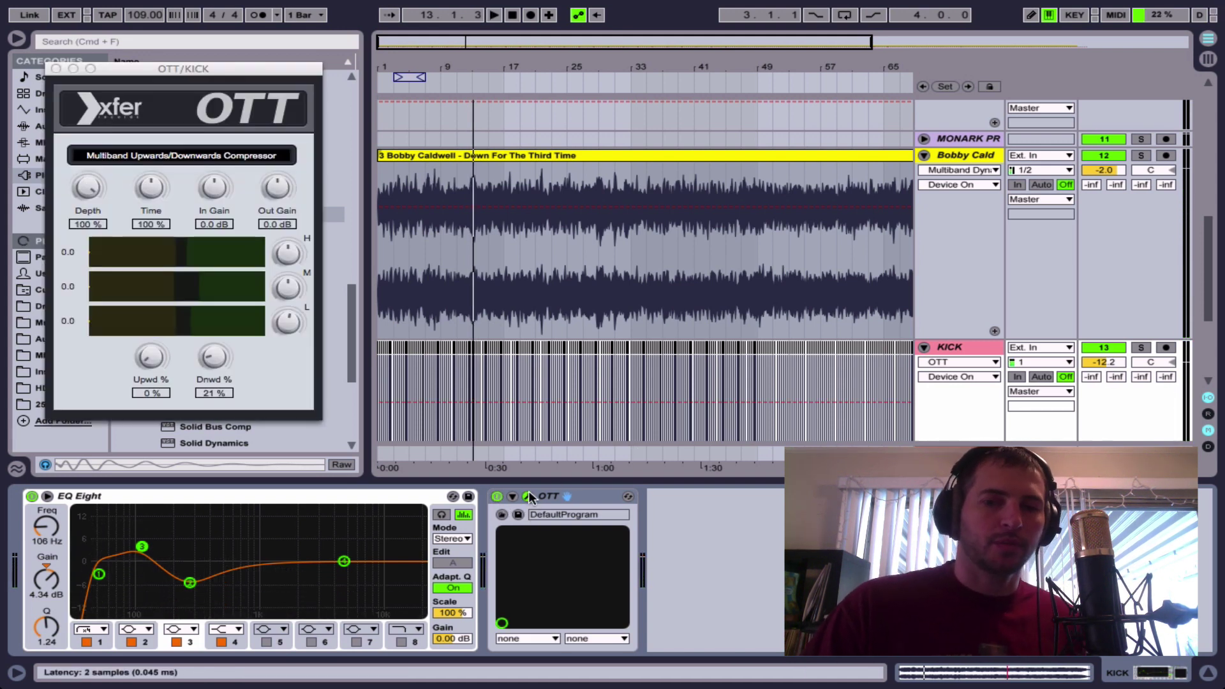
{"action": "left_click", "coordinate": [280, 189]}
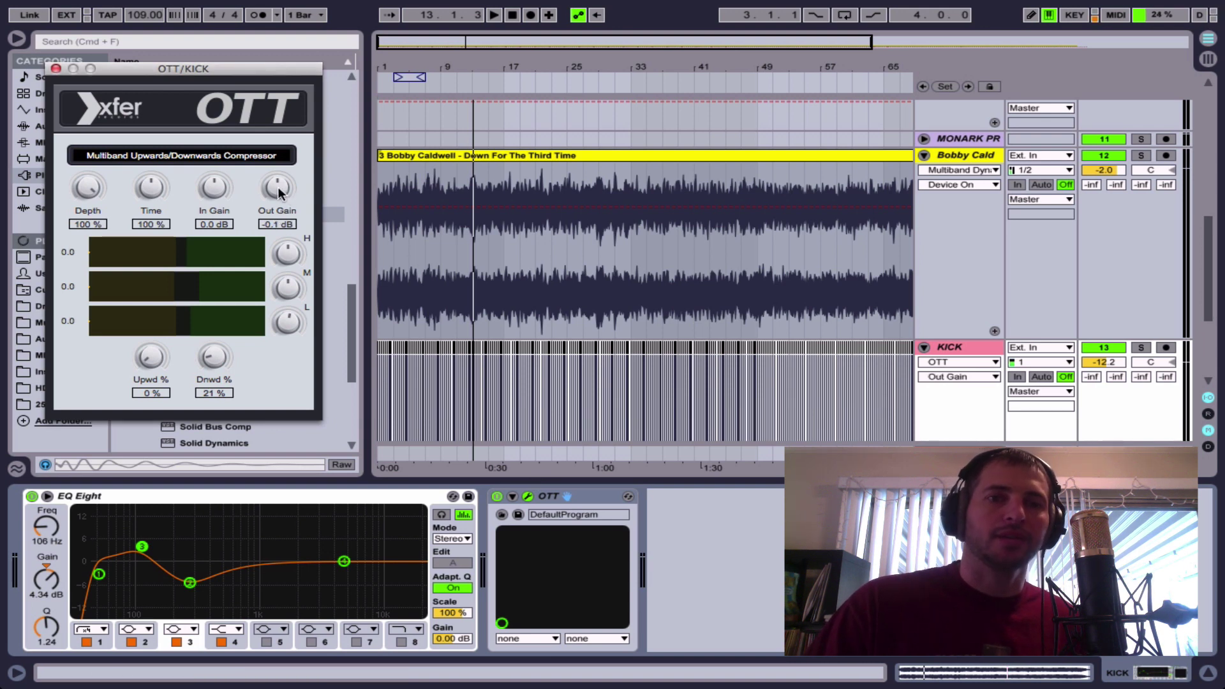
{"action": "left_click", "coordinate": [55, 68]}
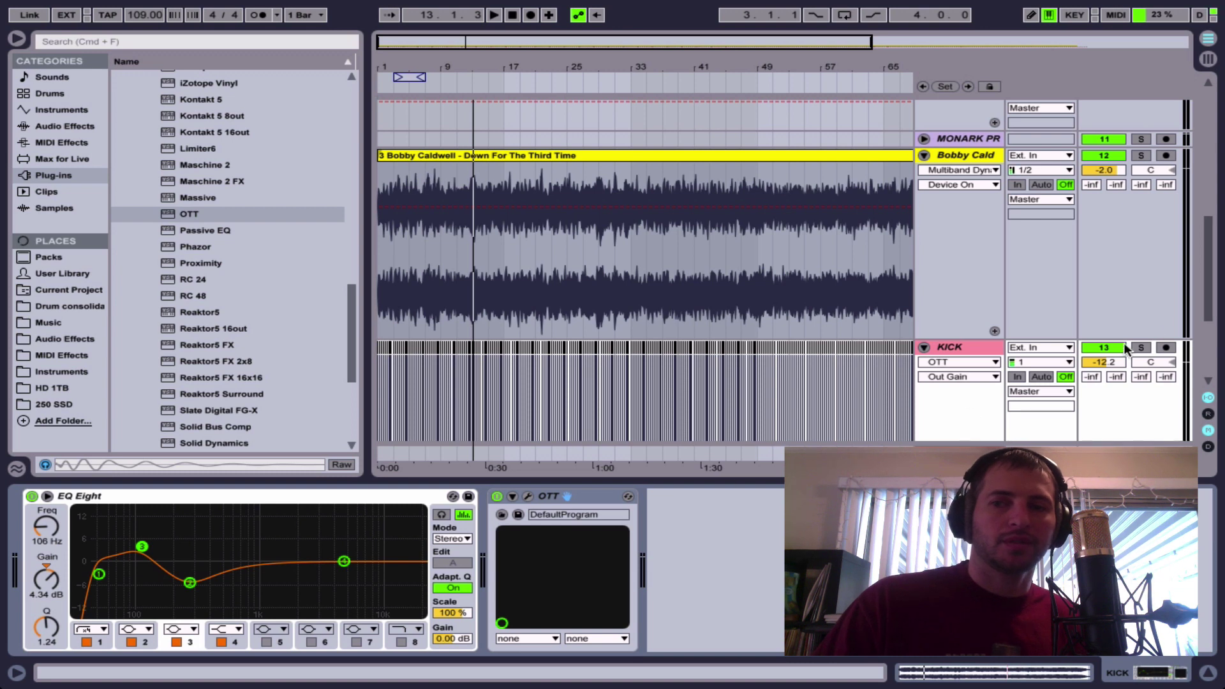
{"action": "left_click", "coordinate": [1111, 363]}
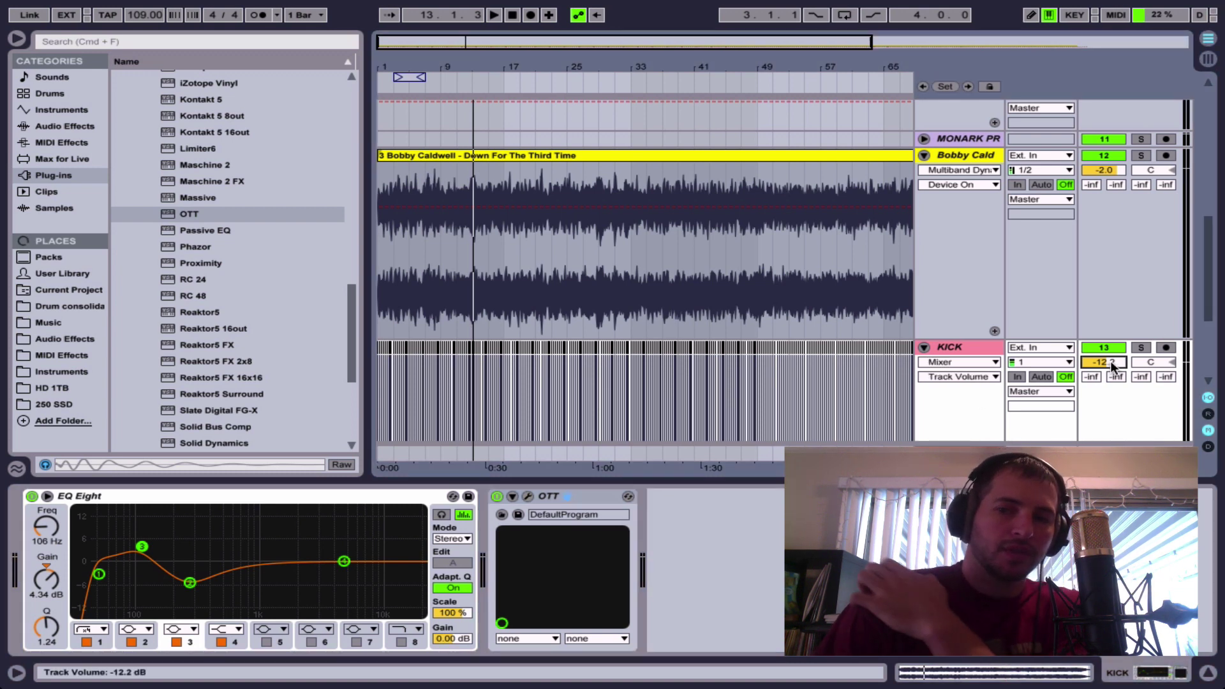
- Trim the KICK volume to -12.6 dB during playback, then show the Bobby Caldwell track's effects
{"action": "key", "text": "space"}
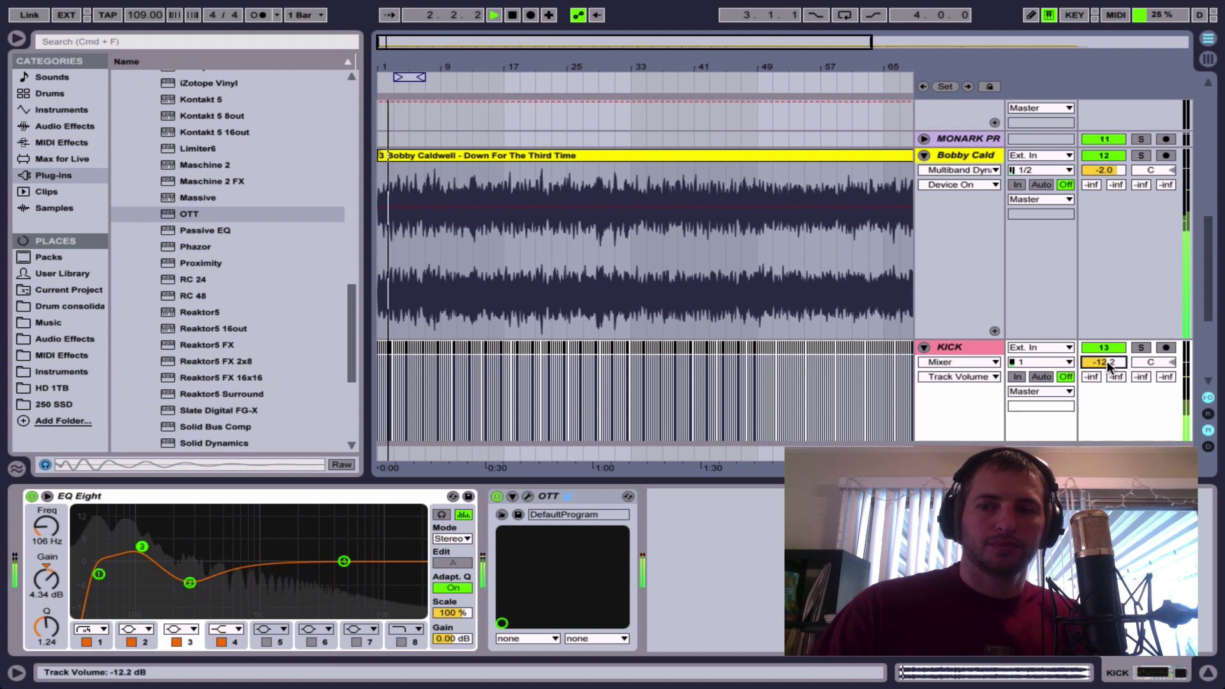
{"action": "left_click_drag", "start_coordinate": [1103, 362], "coordinate": [1104, 363]}
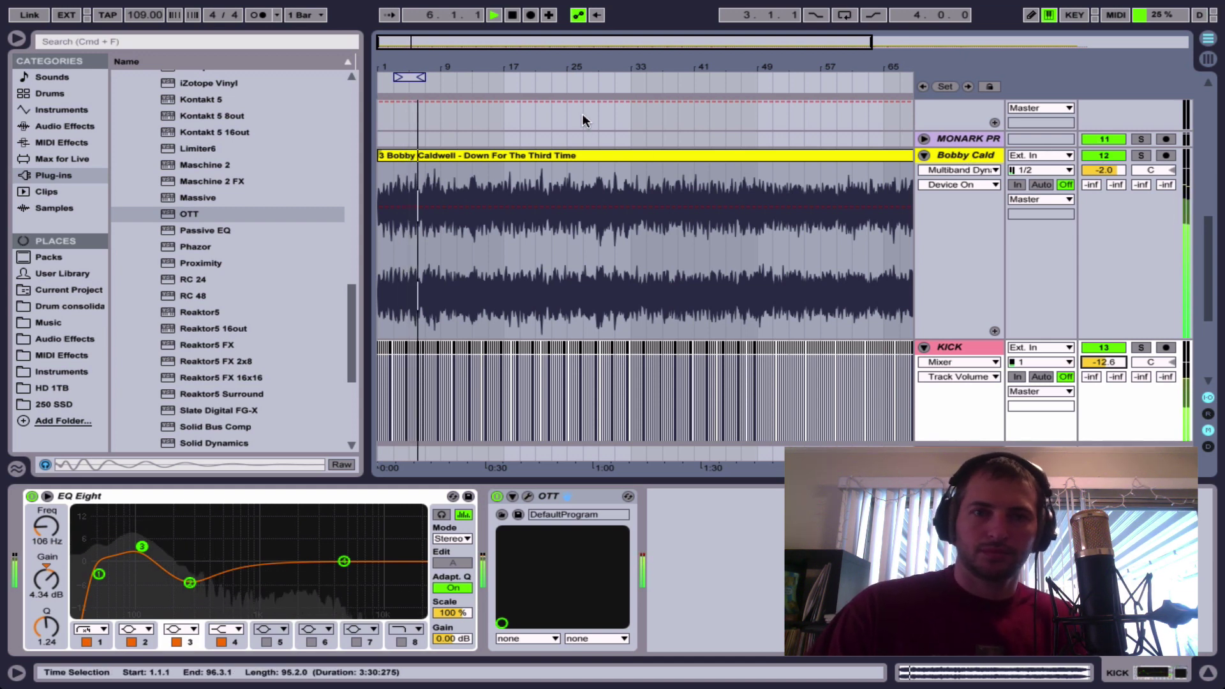
{"action": "key", "text": "plus"}
{"action": "key", "text": "minus"}
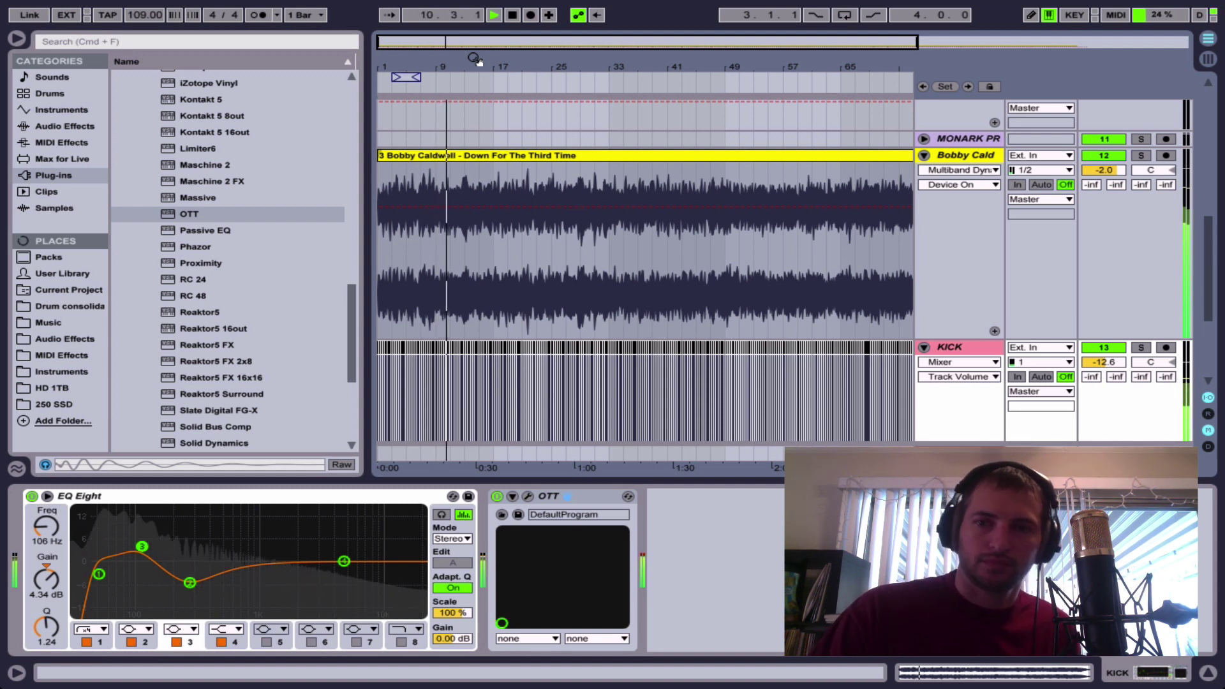
{"action": "key", "text": "space"}
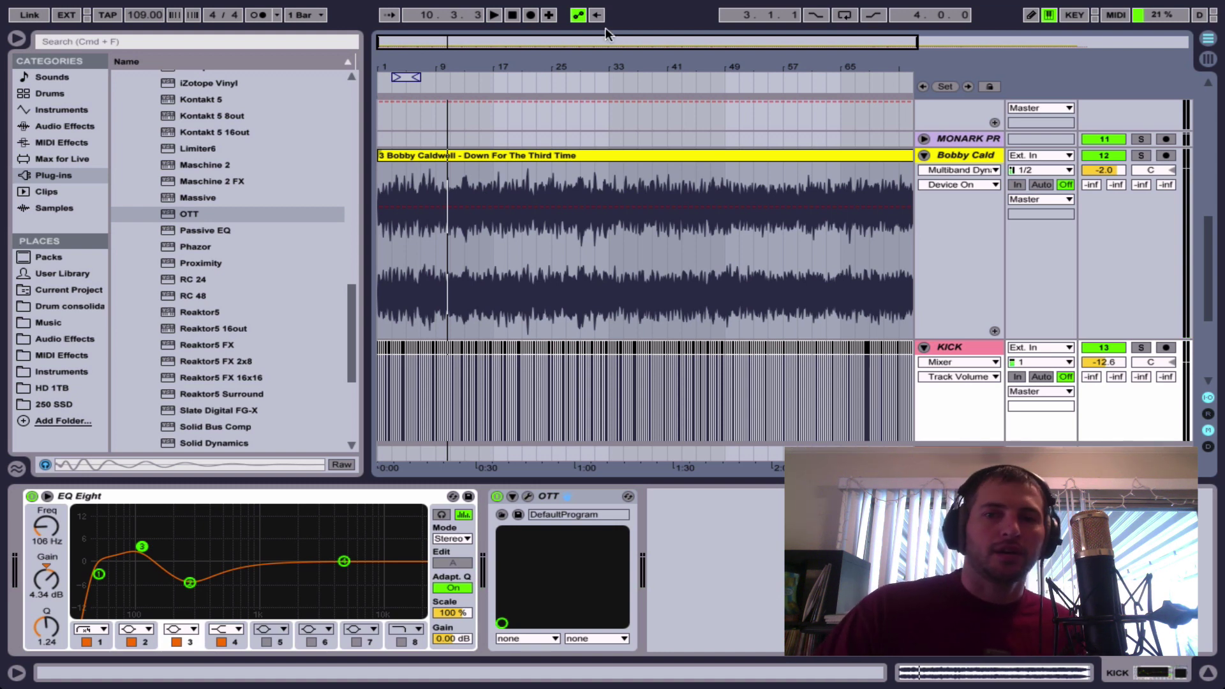
{"action": "left_click", "coordinate": [622, 156]}
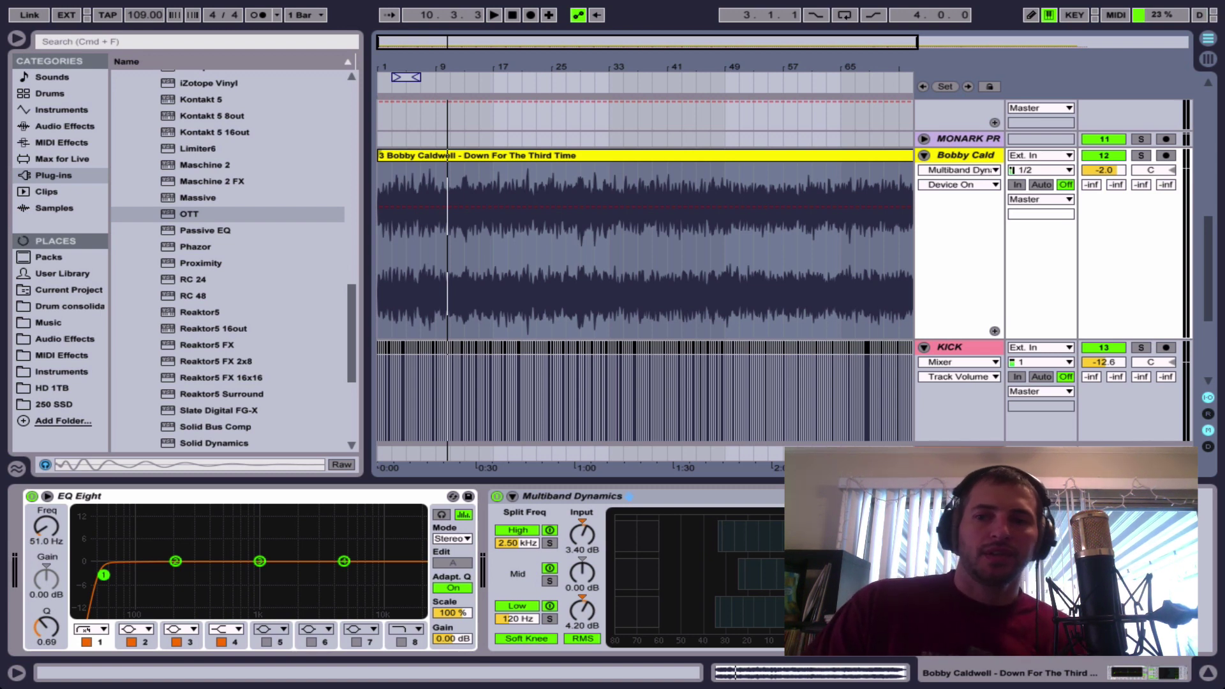
{"action": "scroll", "coordinate": [575, 383], "scroll_direction": "down", "scroll_amount": 1}
{"action": "scroll", "coordinate": [555, 376], "scroll_direction": "down", "scroll_amount": 4}
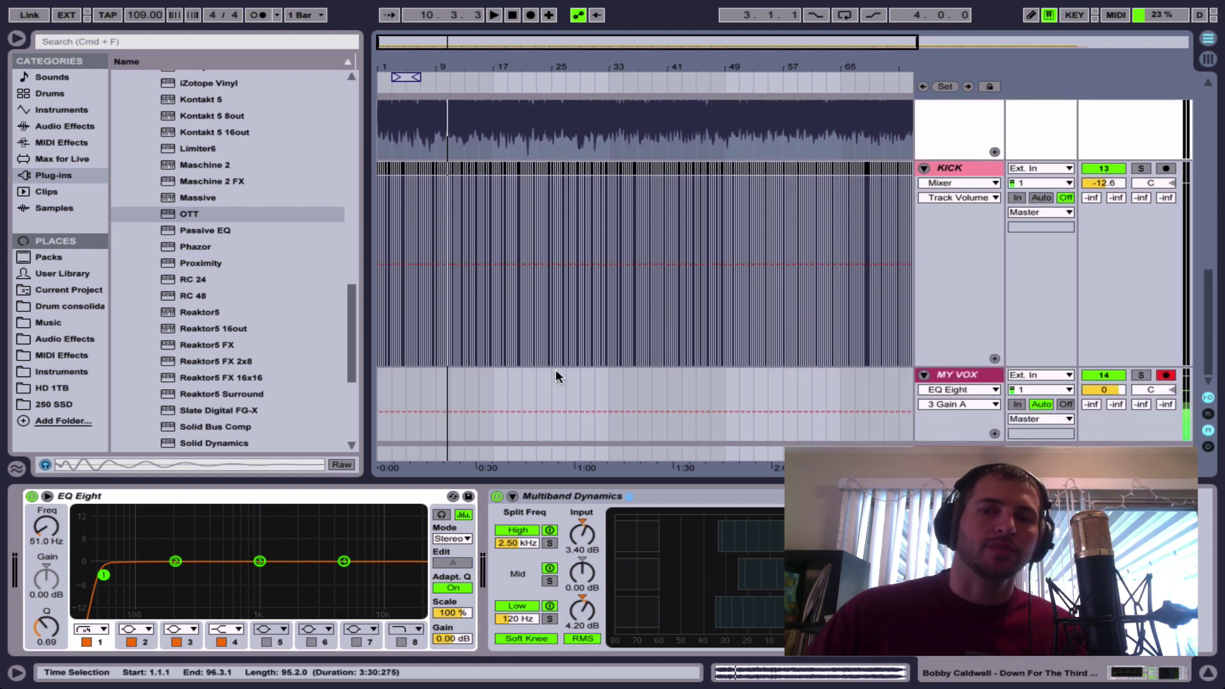